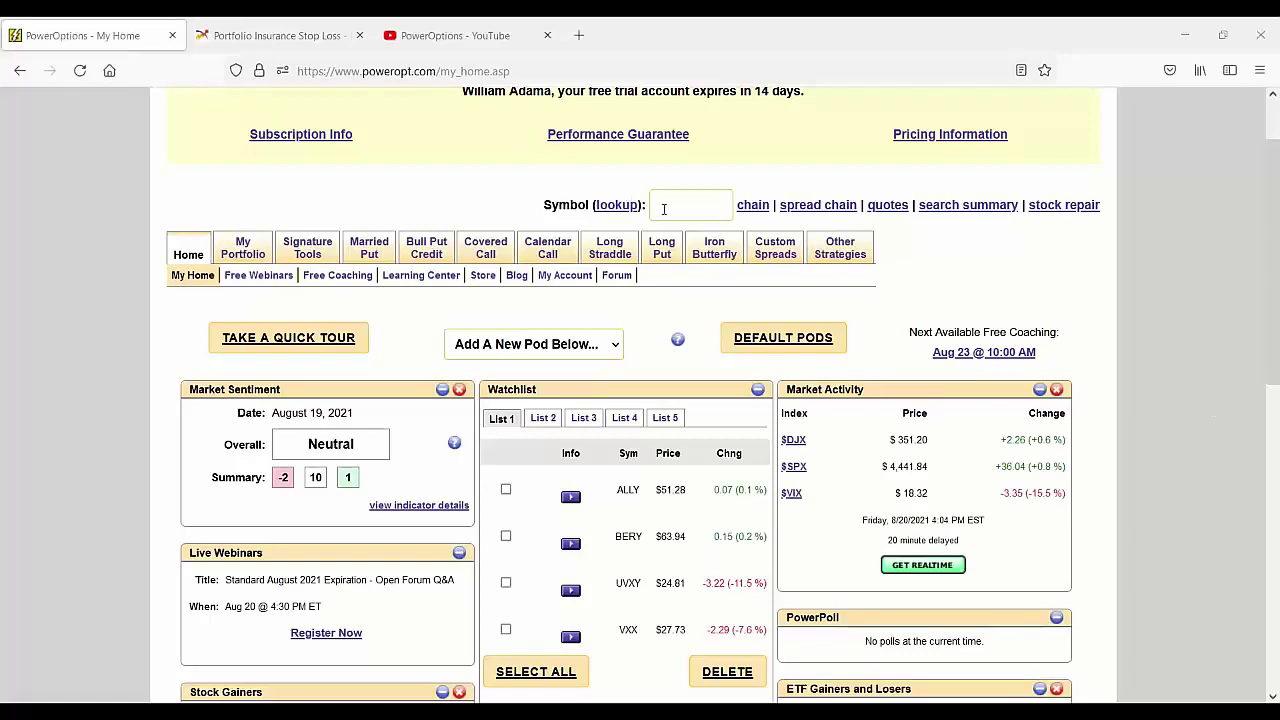
Step: Enter MSFT as the symbol to bring up Microsoft's stock quote details
text(MSFT)
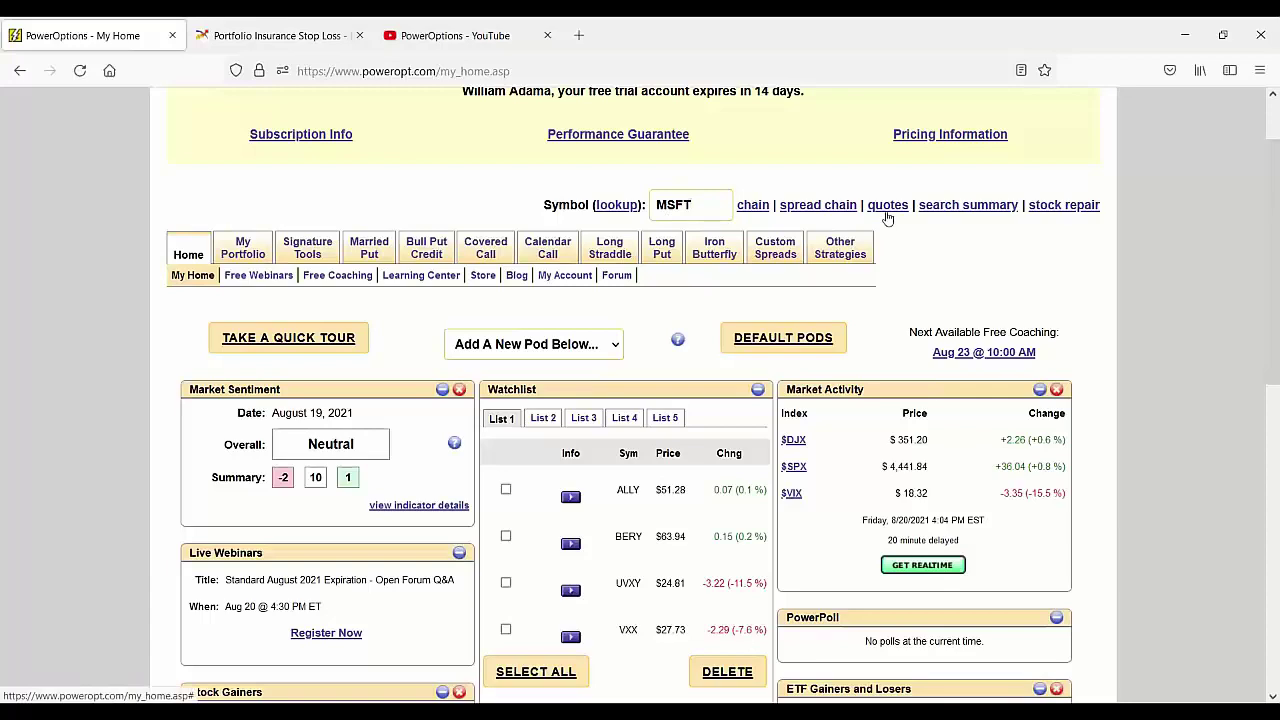
click(885, 210)
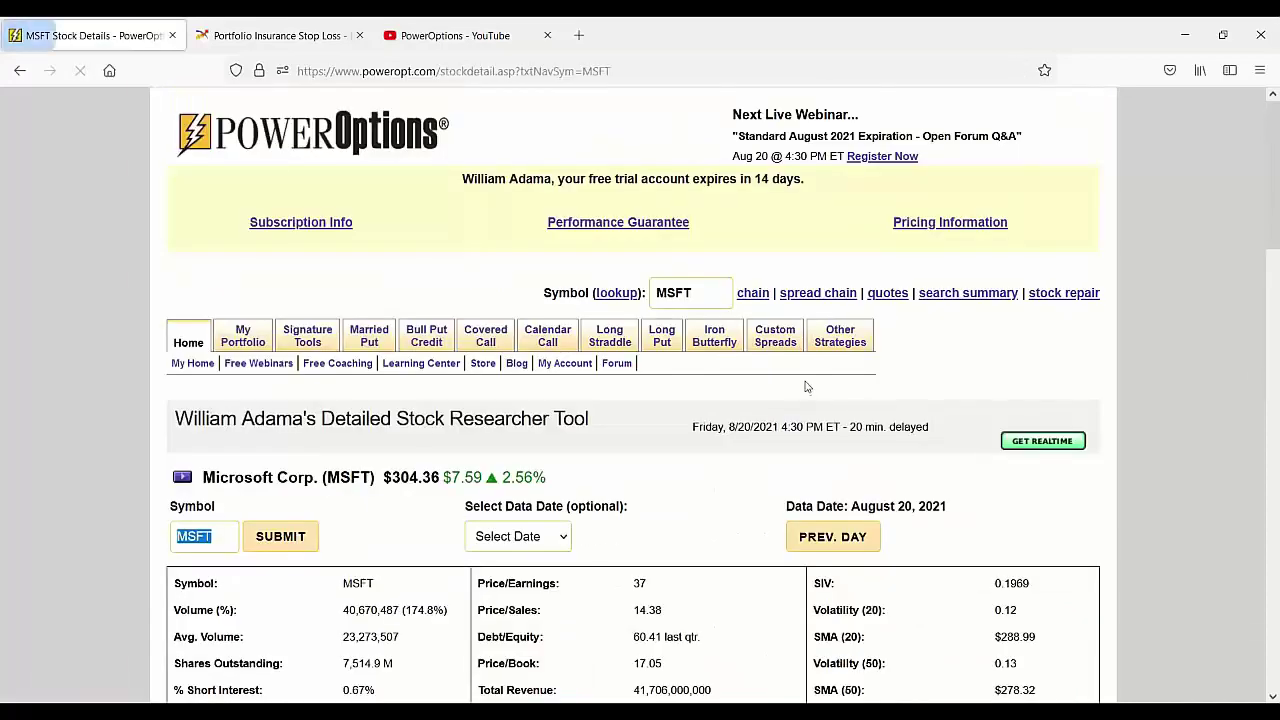
scroll(806, 386, down, 3)
scroll(670, 400, down, 1)
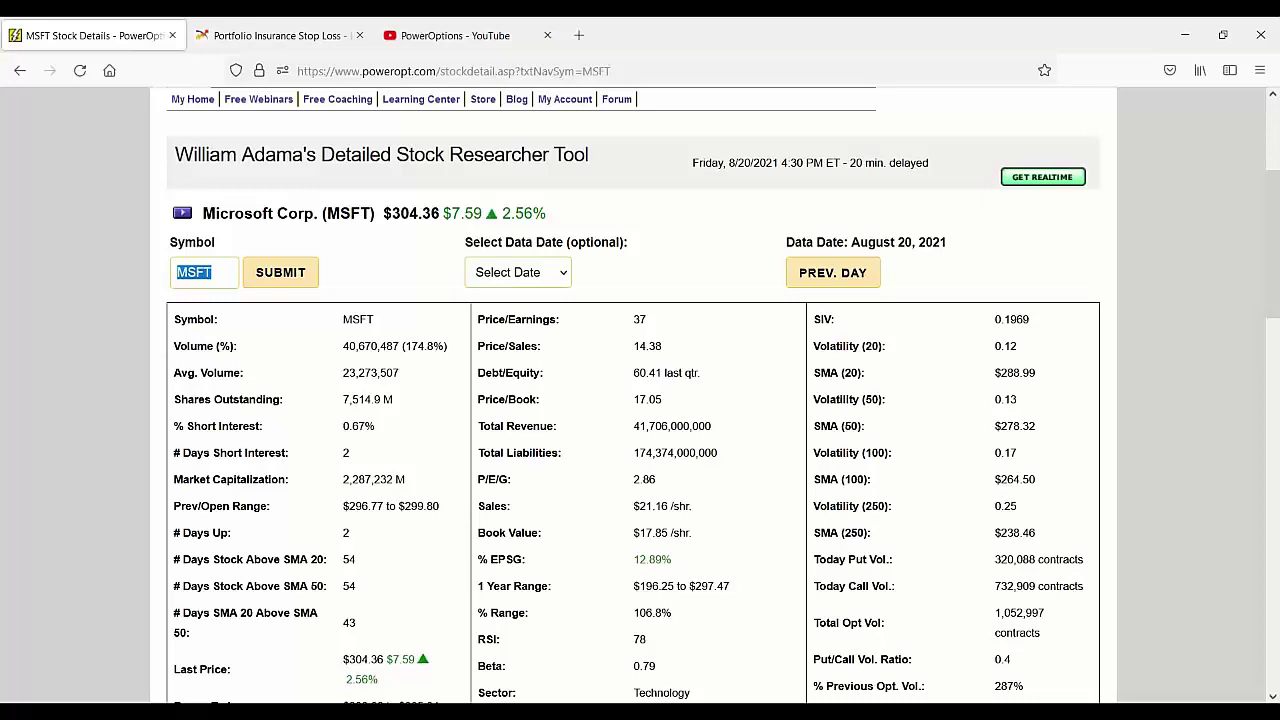
drag(383, 213, 437, 219)
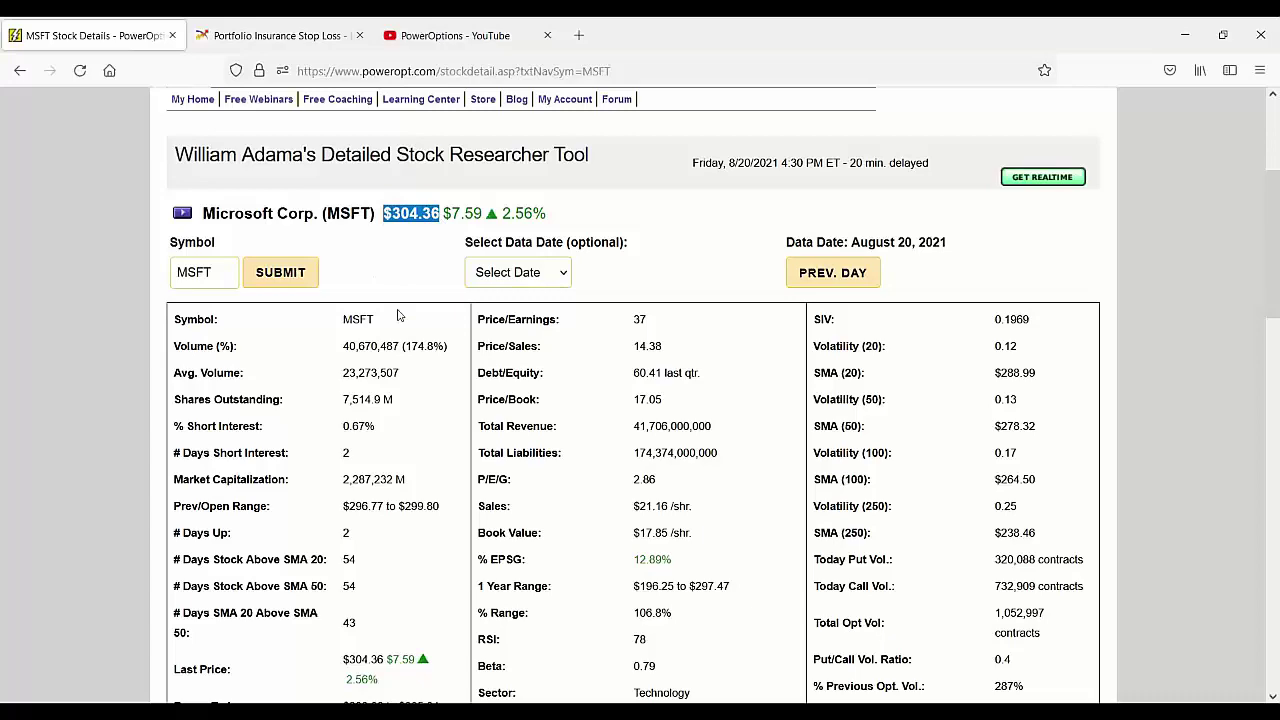
scroll(603, 401, down, 3)
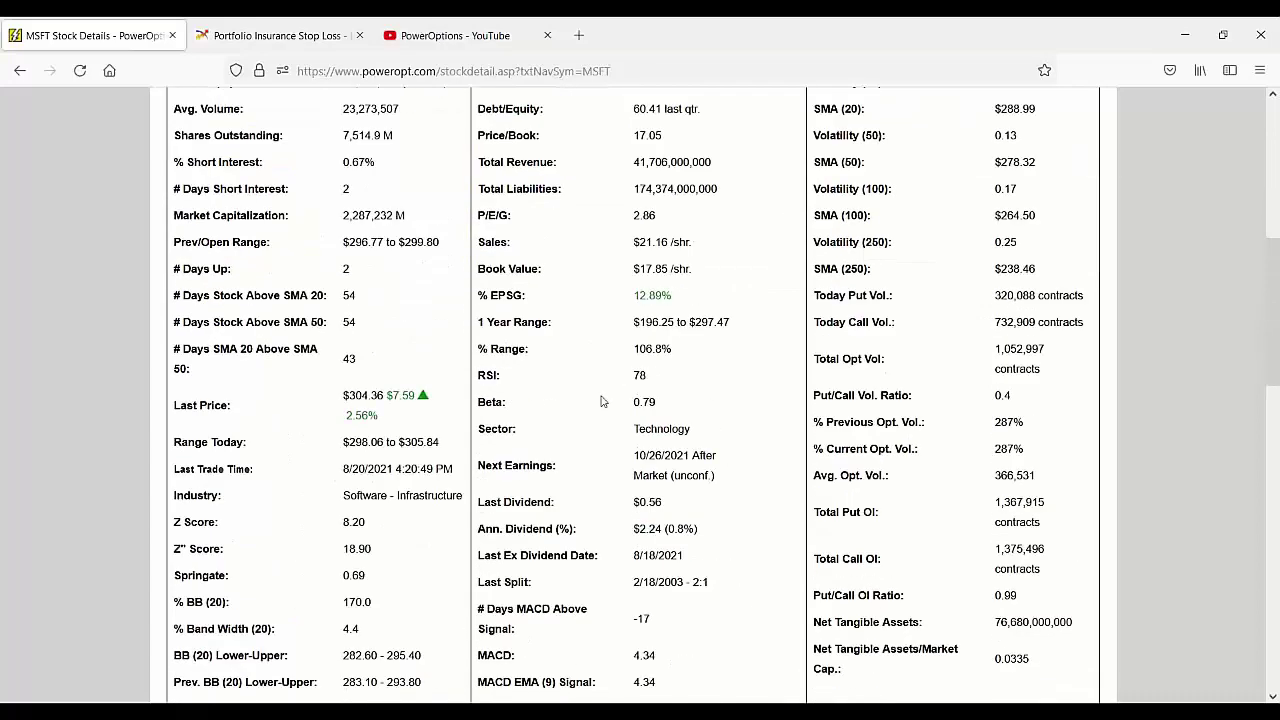
scroll(603, 401, up, 3)
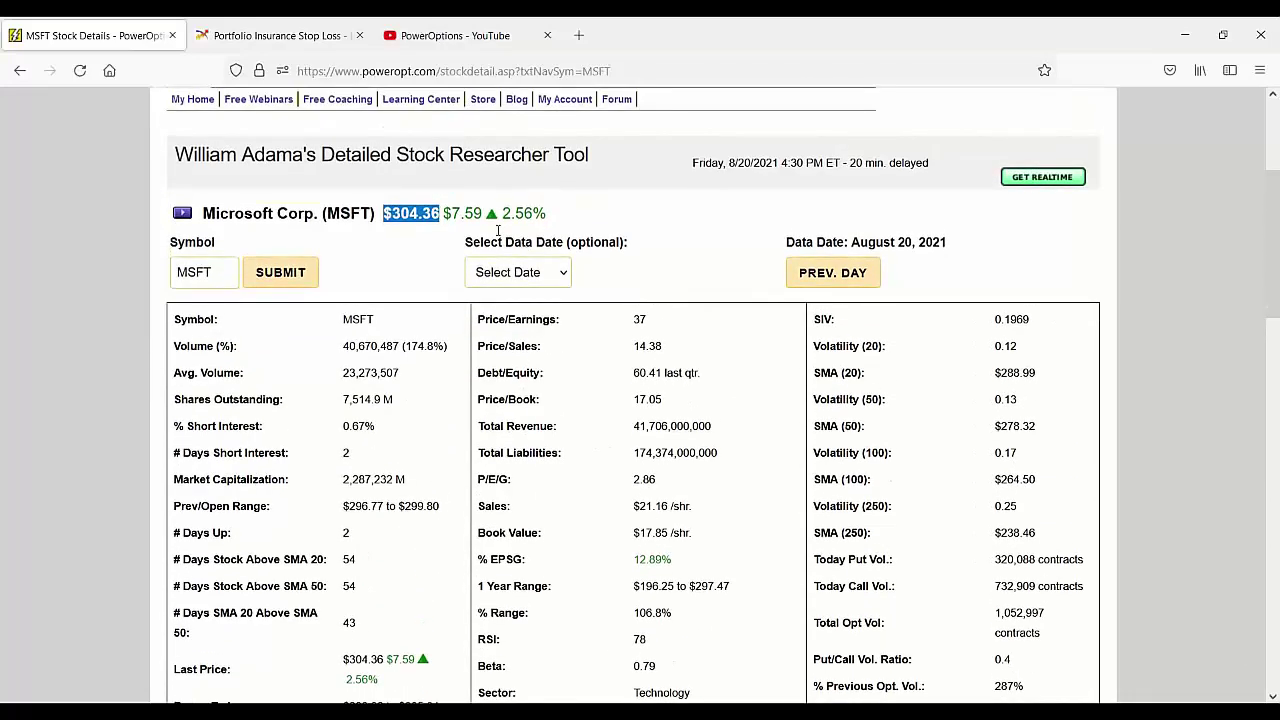
drag(443, 213, 548, 214)
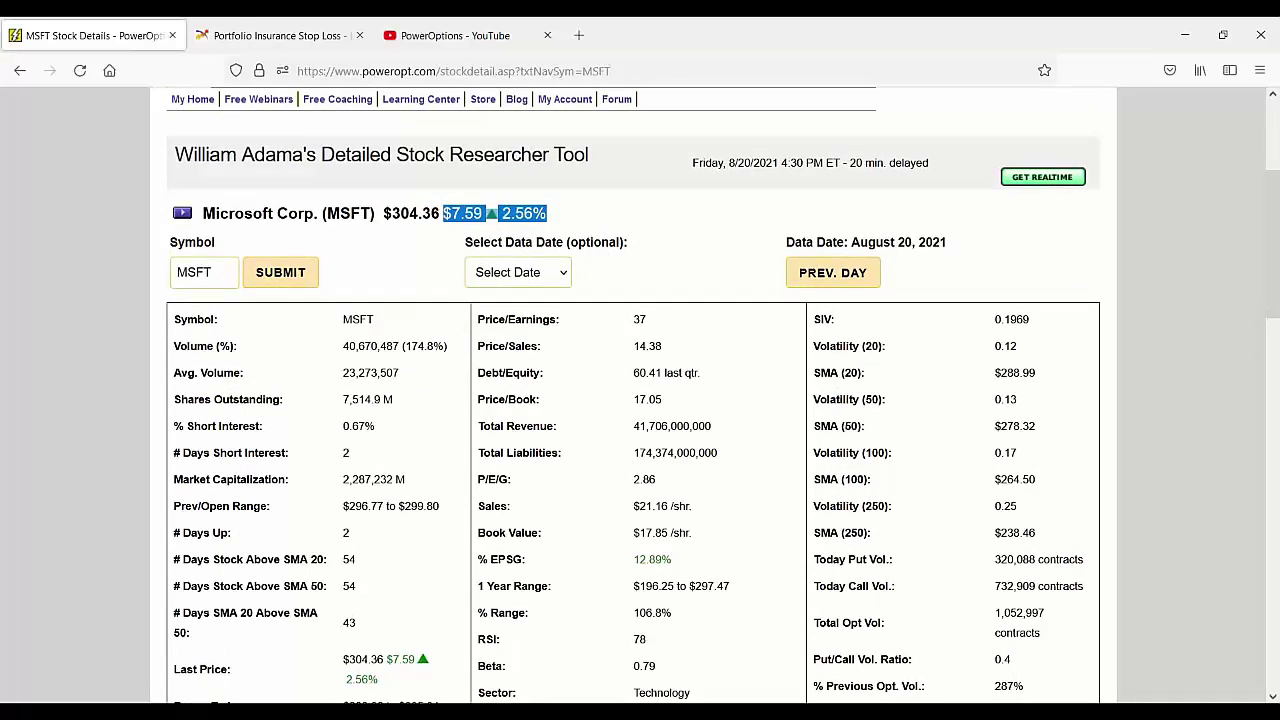
click(761, 216)
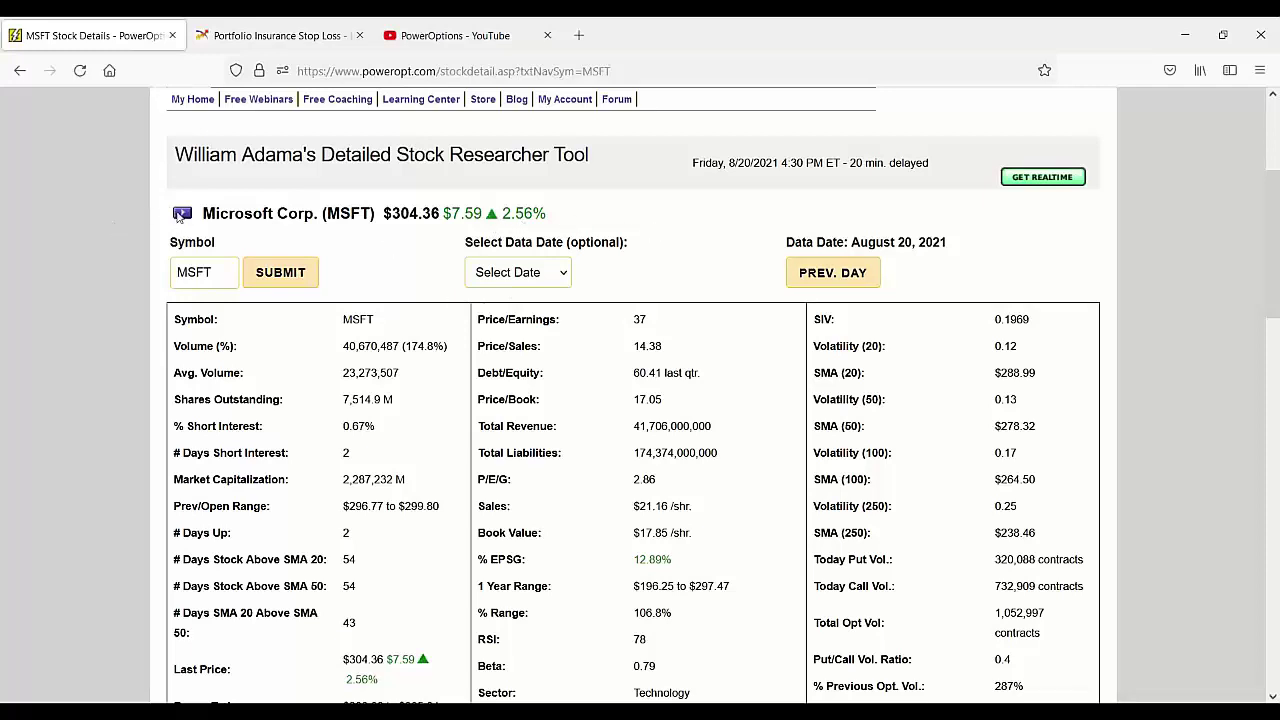
scroll(289, 220, up, 3)
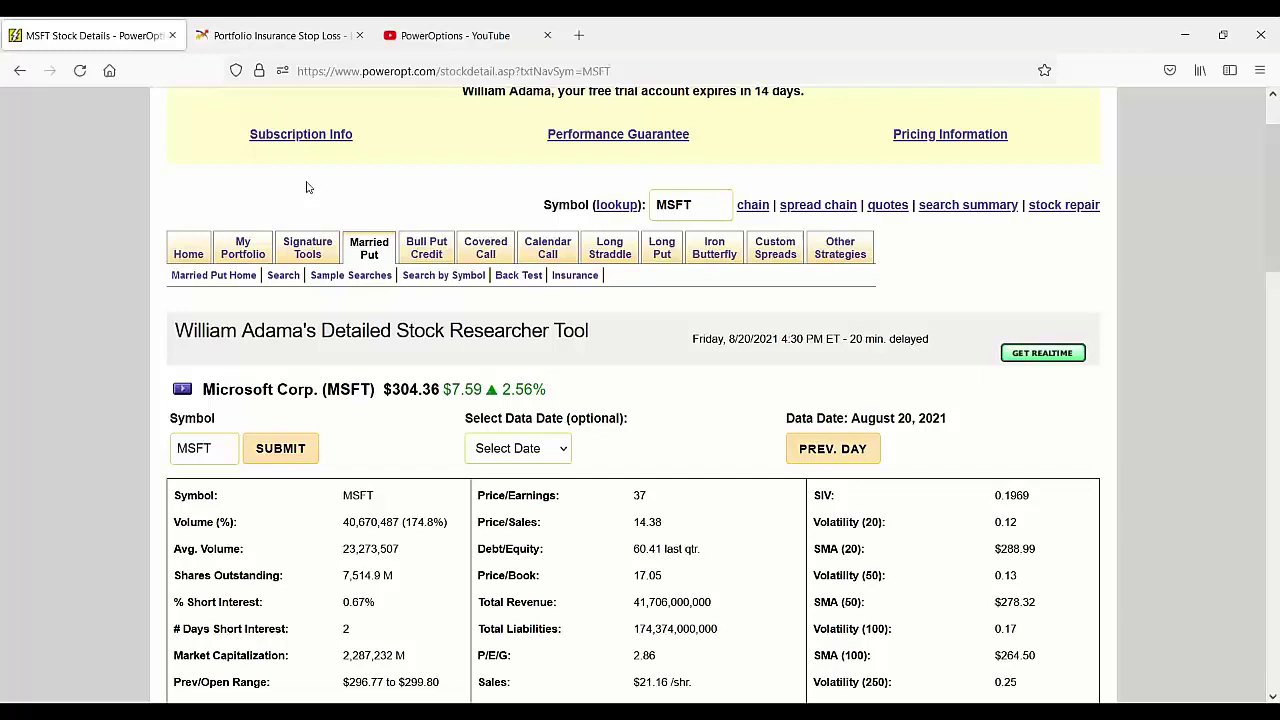
mouse_move(307, 257)
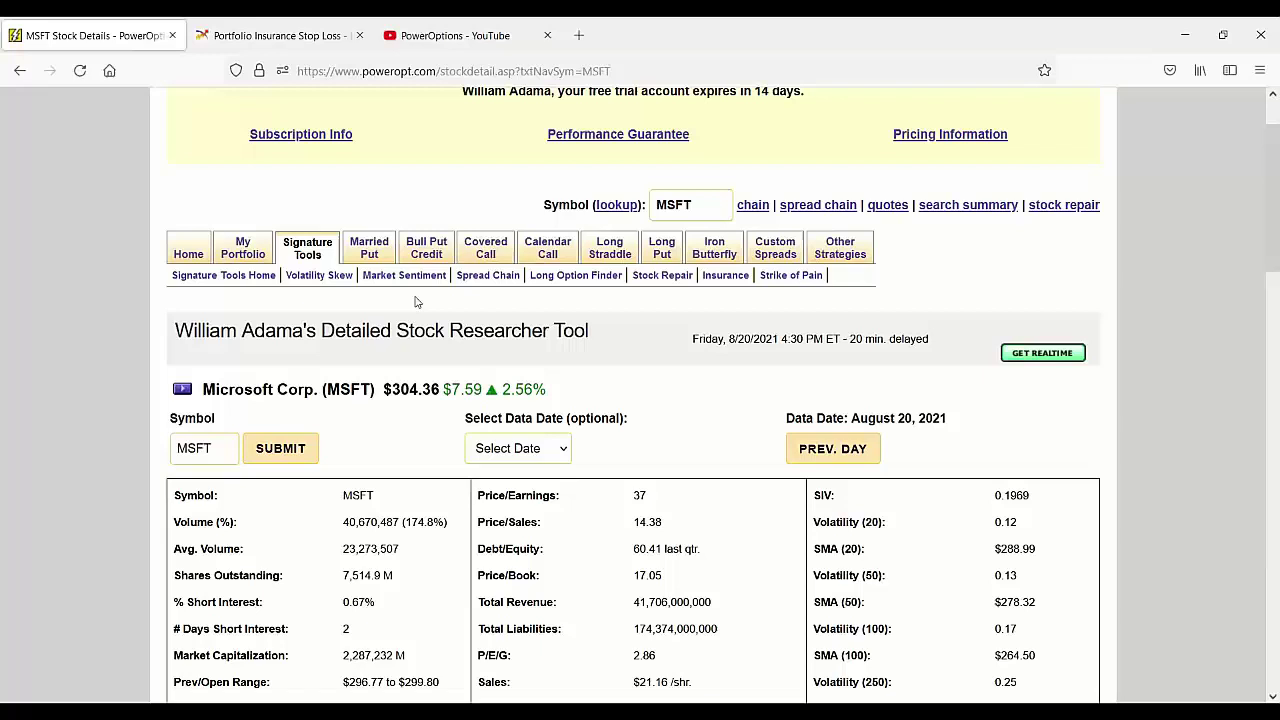
drag(690, 205, 640, 206)
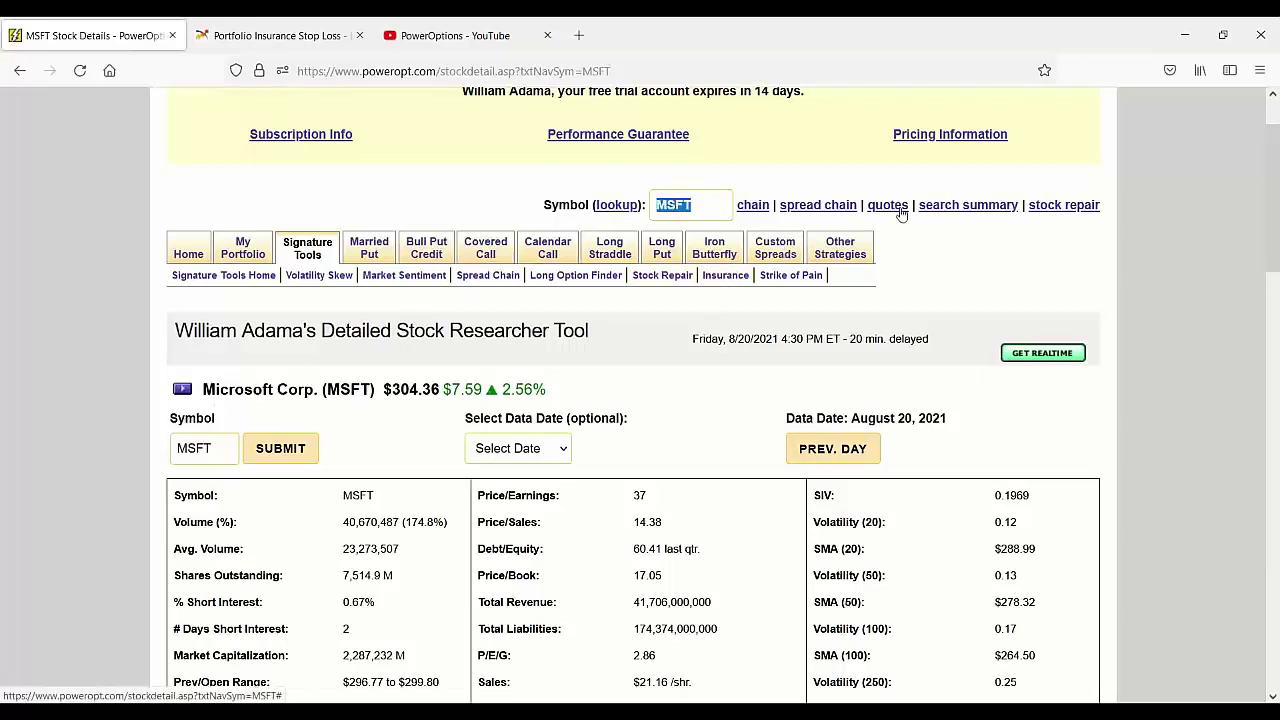
scroll(748, 470, down, 3)
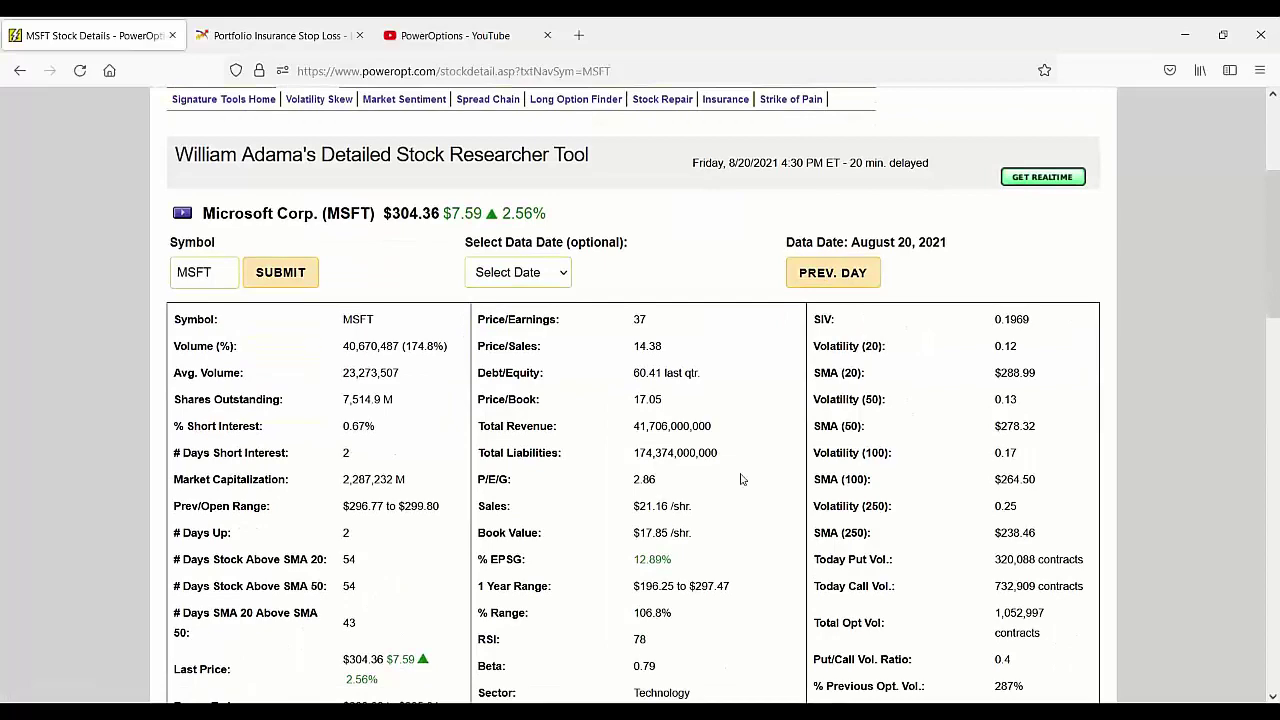
scroll(741, 479, down, 5)
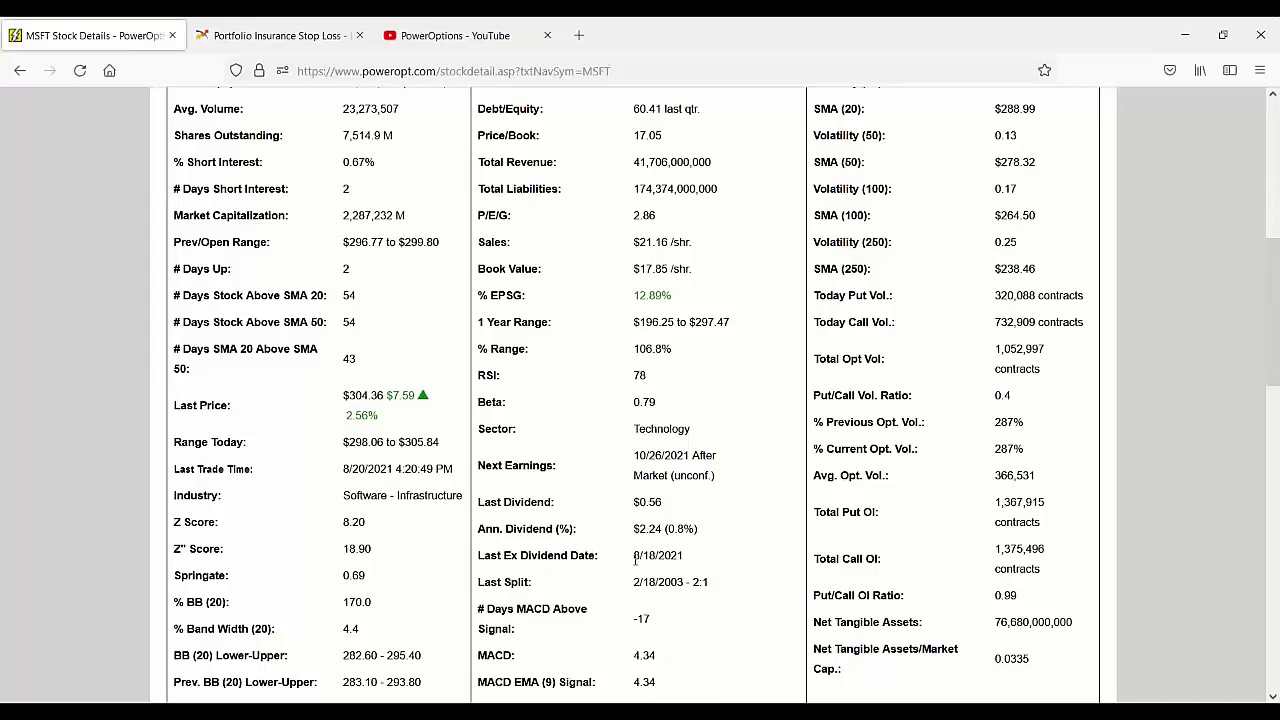
scroll(636, 510, down, 3)
scroll(636, 515, up, 3)
drag(634, 462, 740, 489)
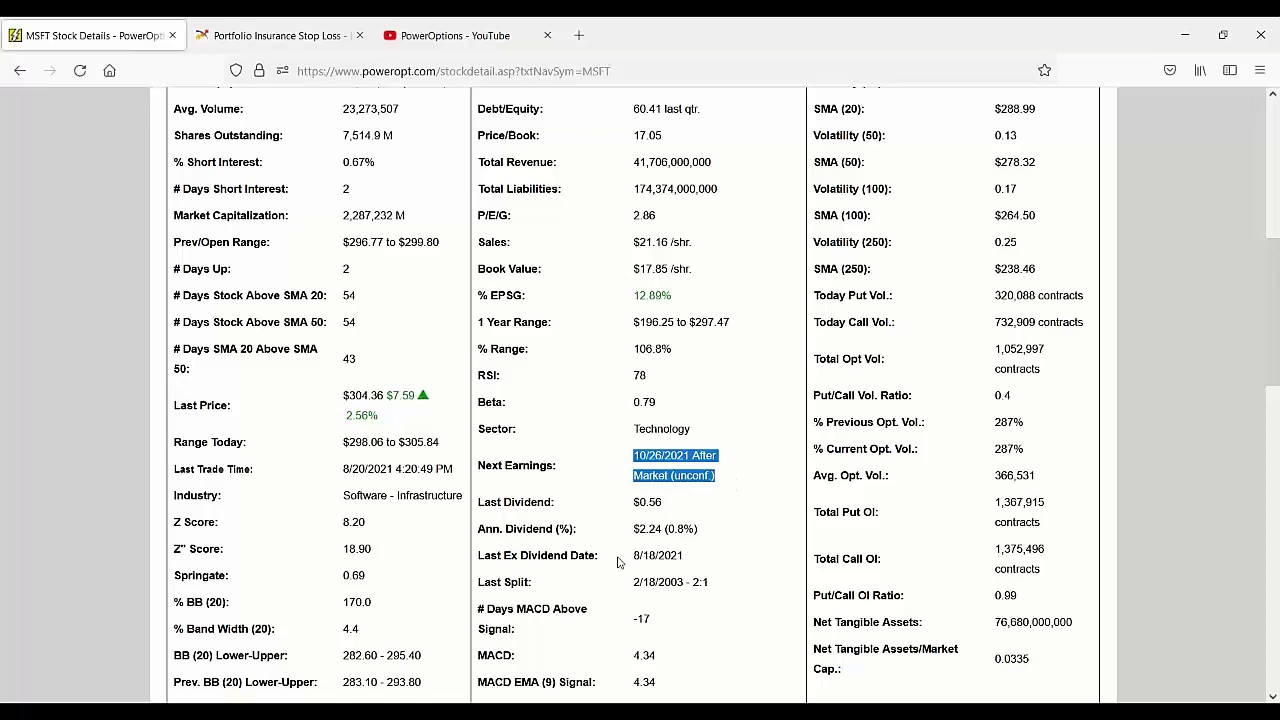
drag(633, 556, 706, 561)
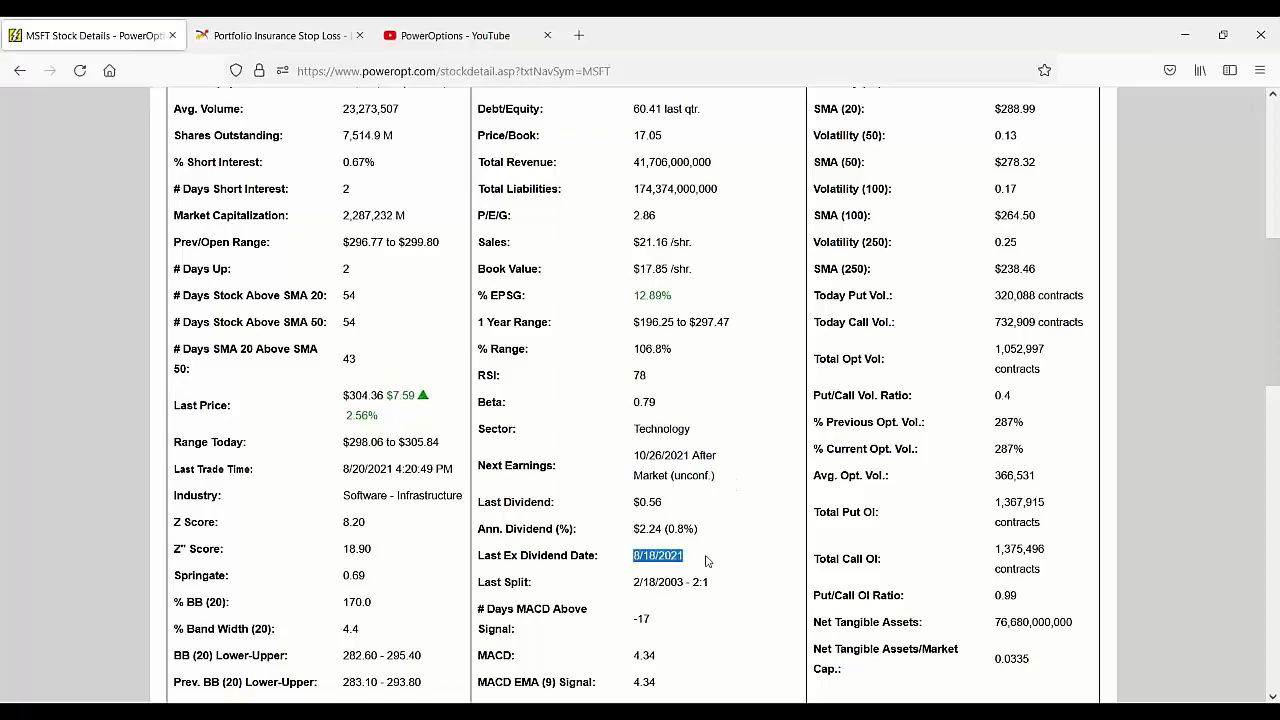
Step: Show the Charts submenu from the research shortcuts beside Microsoft Corp. (MSFT)
scroll(740, 515, up, 5)
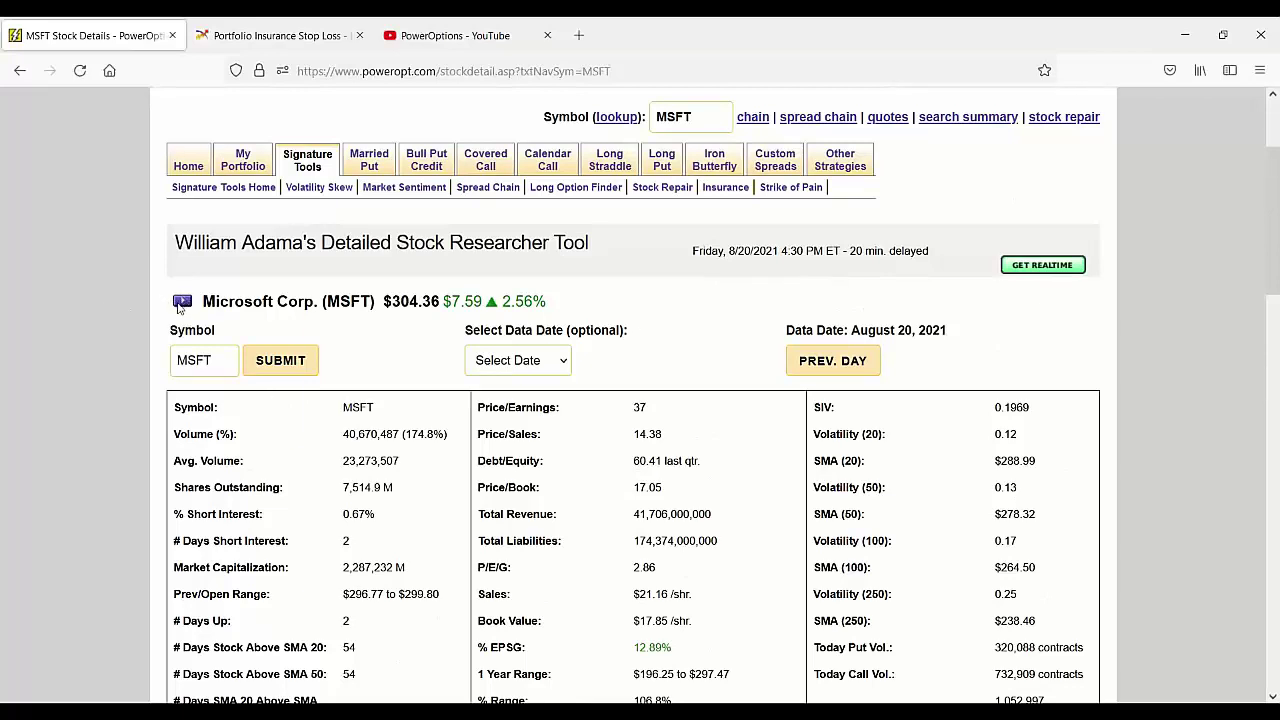
click(181, 303)
mouse_move(245, 372)
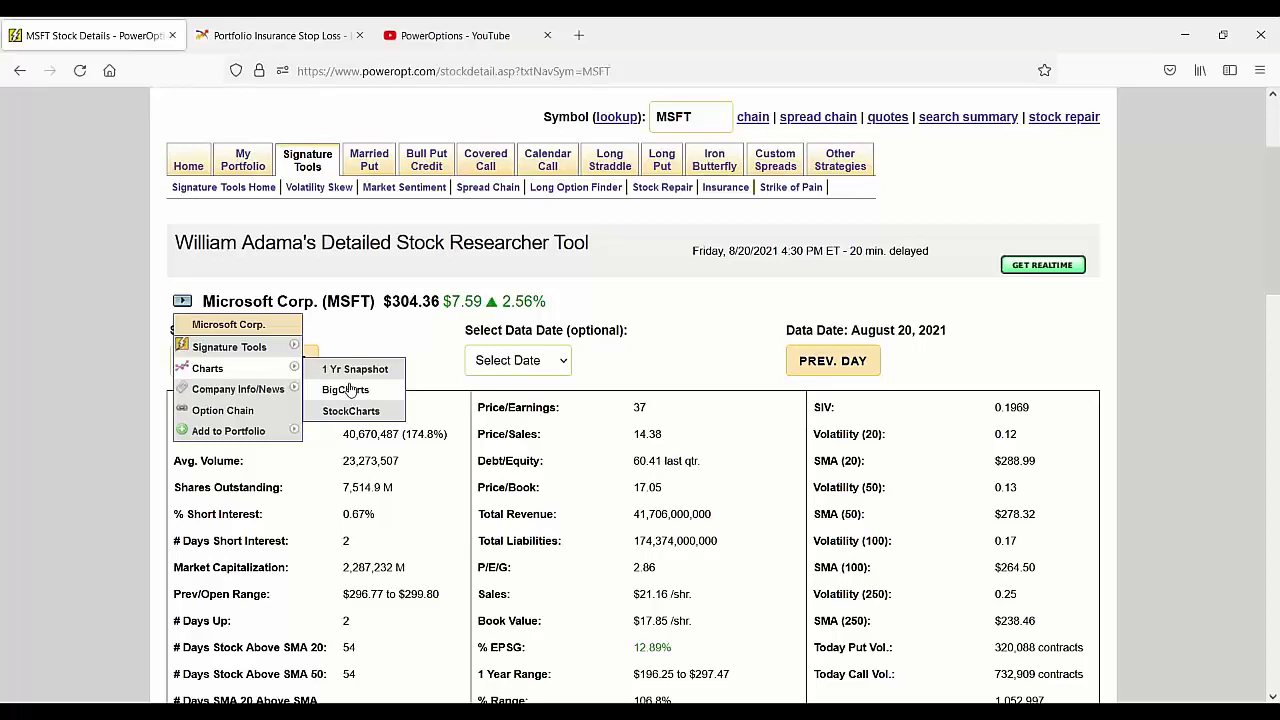
Step: Open the MSFT advanced chart on BigCharts, look it over, then return to PowerOptions
click(346, 390)
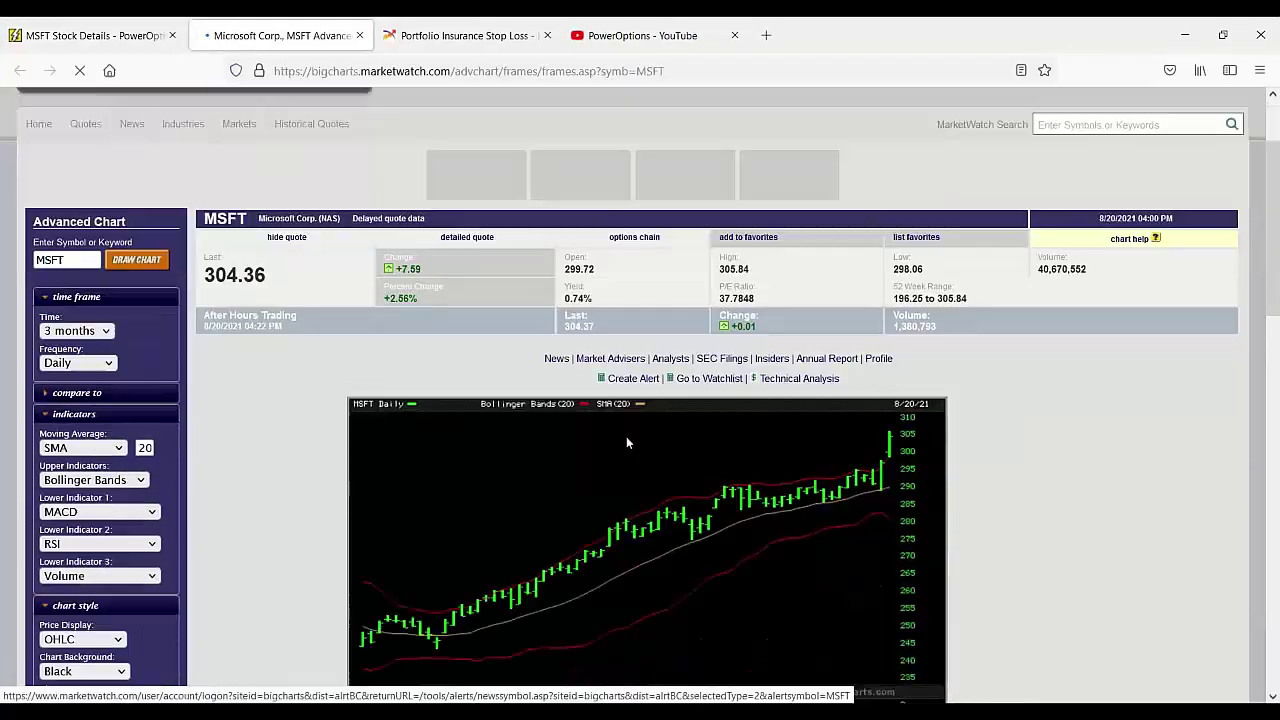
scroll(627, 443, down, 2)
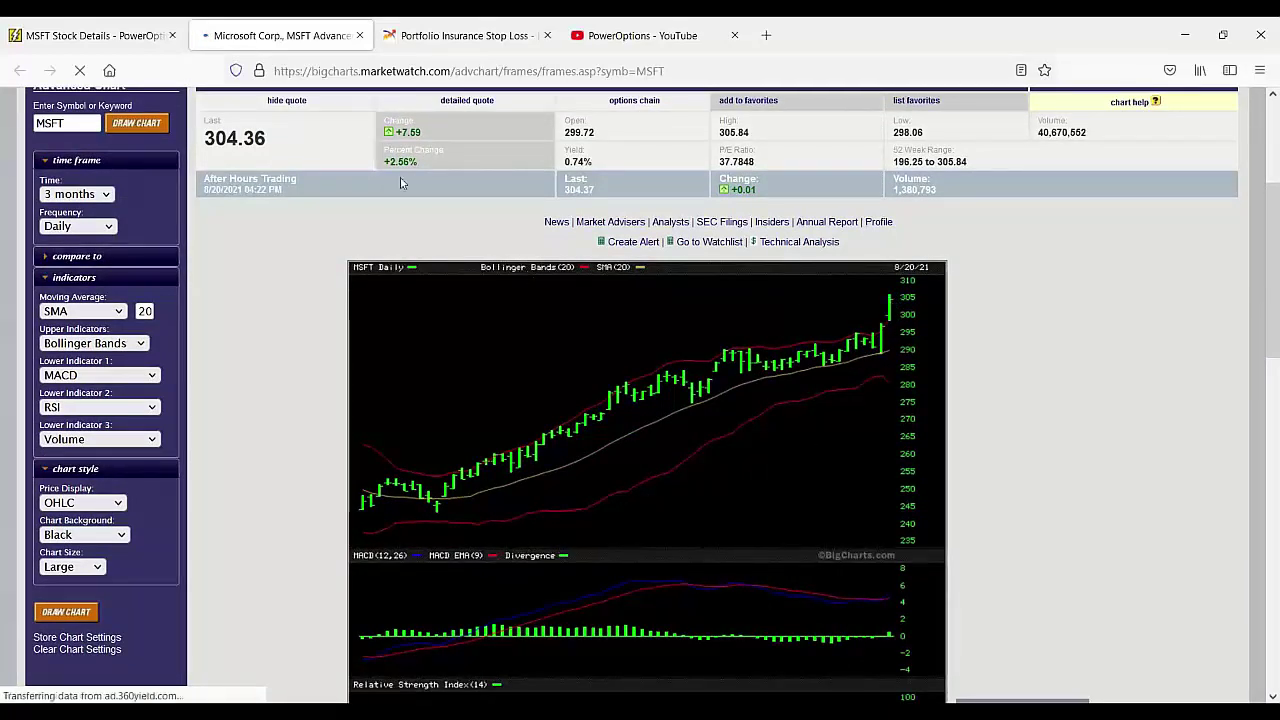
click(90, 36)
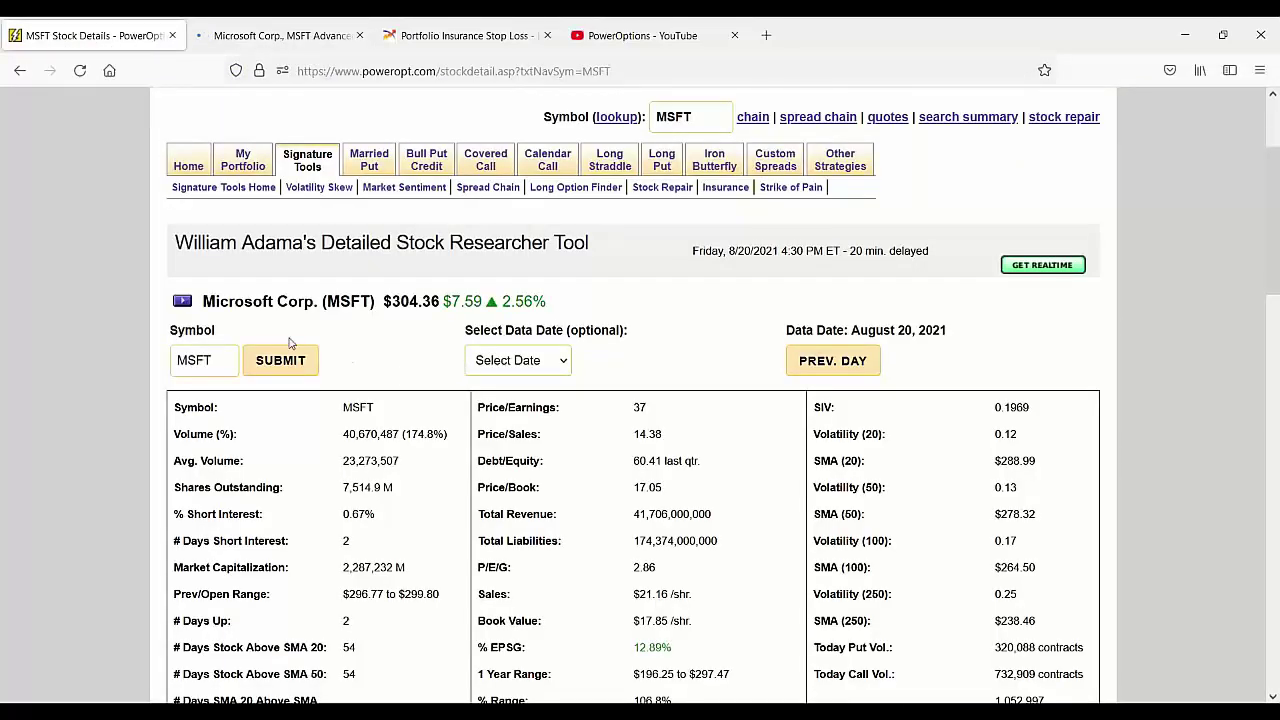
Step: Open Microsoft's Yahoo Finance news page and scroll down to the Dow Jones headline
click(181, 307)
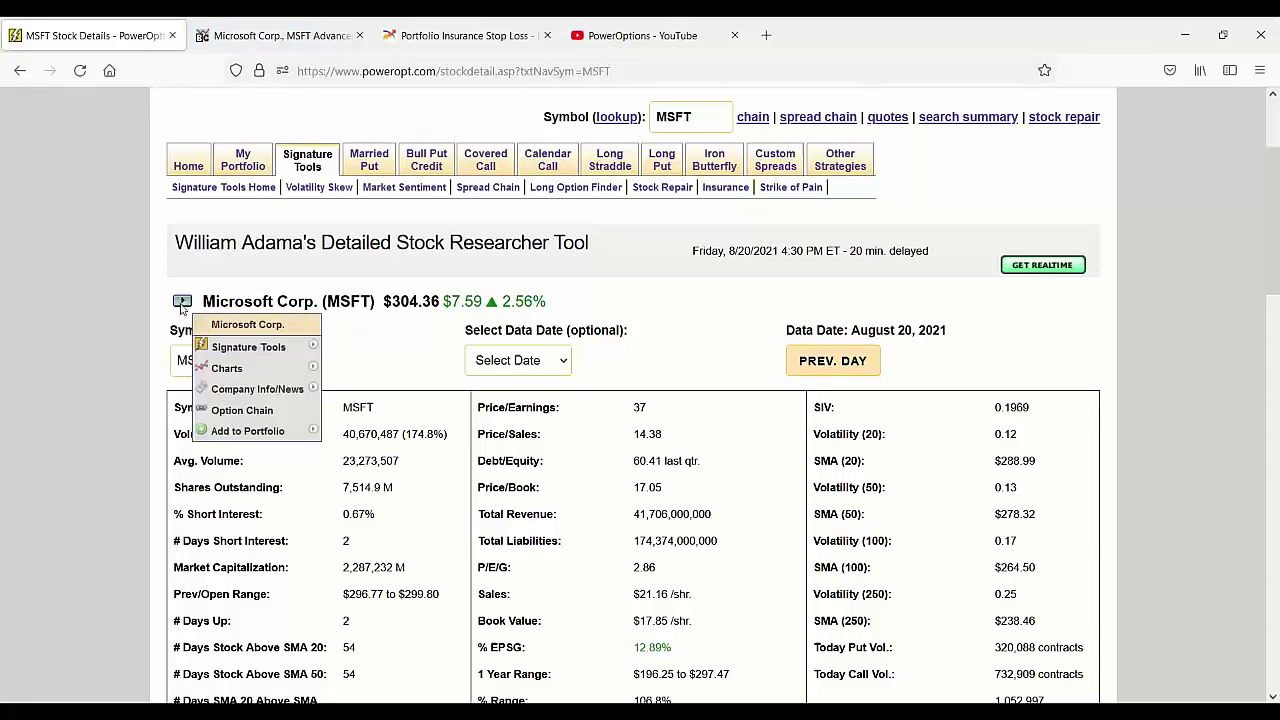
mouse_move(275, 389)
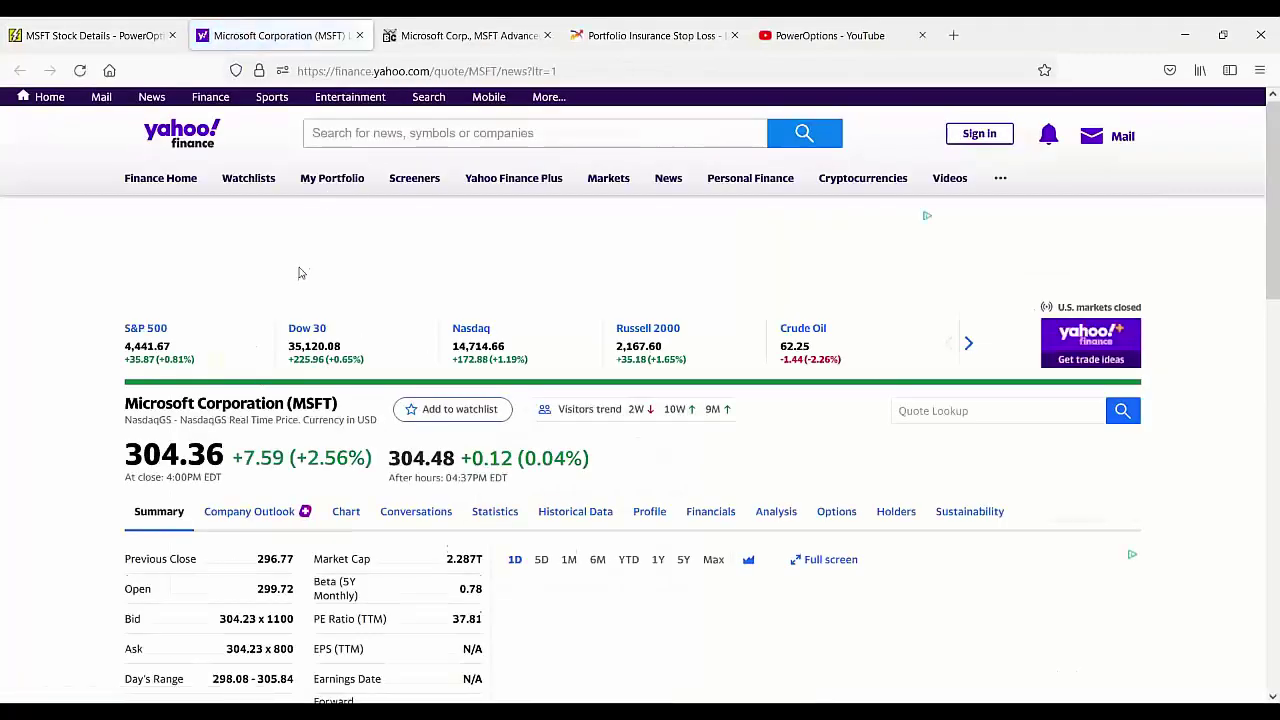
scroll(181, 322, down, 2)
scroll(160, 340, down, 4)
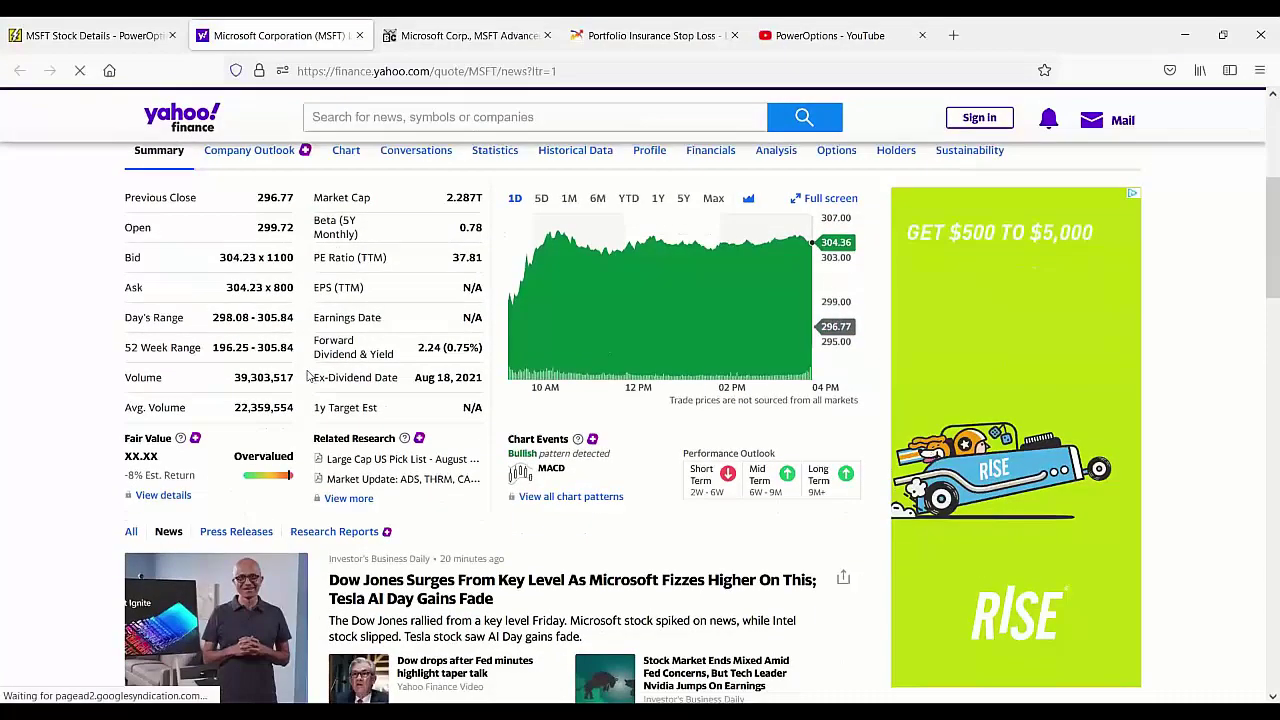
scroll(137, 360, down, 2)
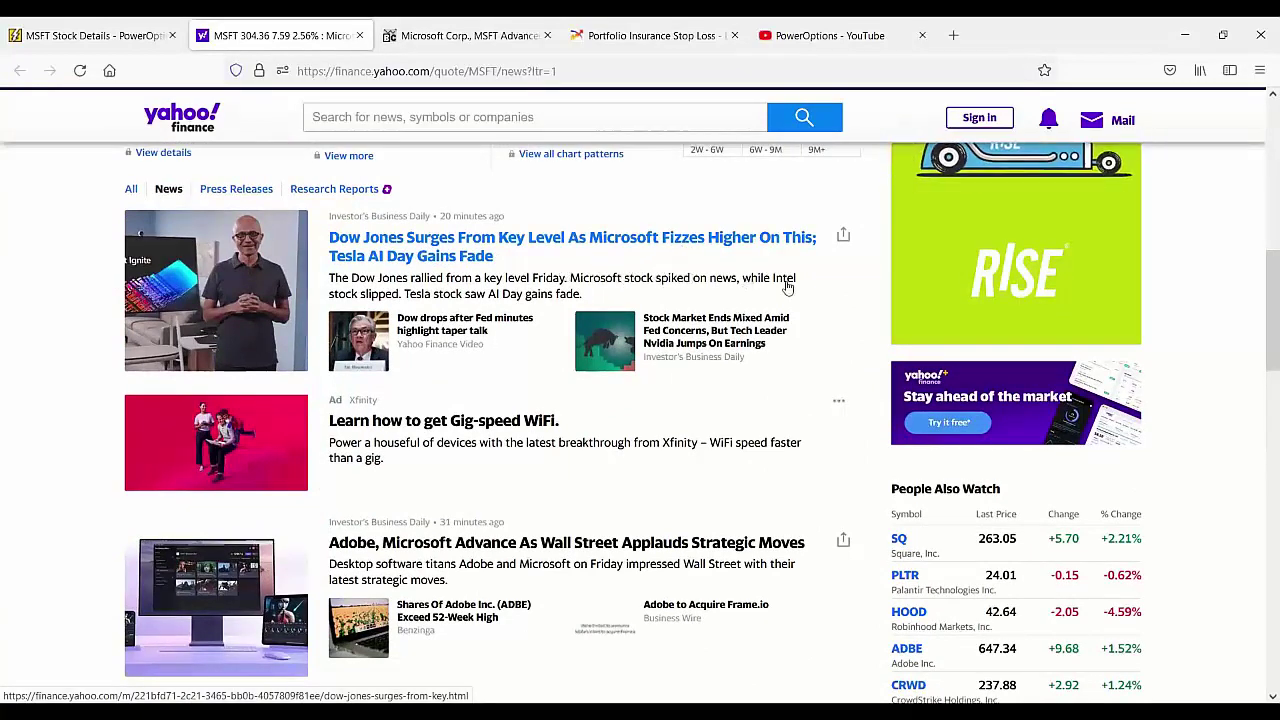
Step: Open the Dow Jones article, highlight the Office 365 price-hike sentence, then close it
click(583, 249)
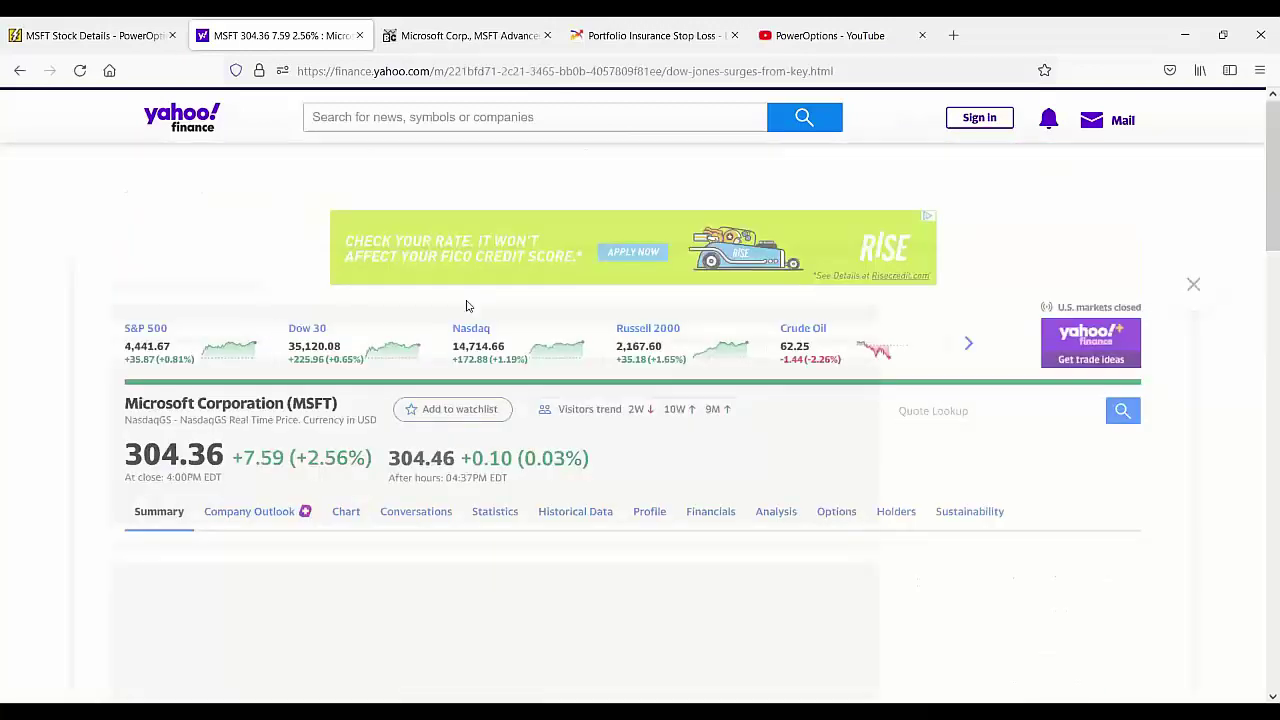
scroll(491, 379, down, 4)
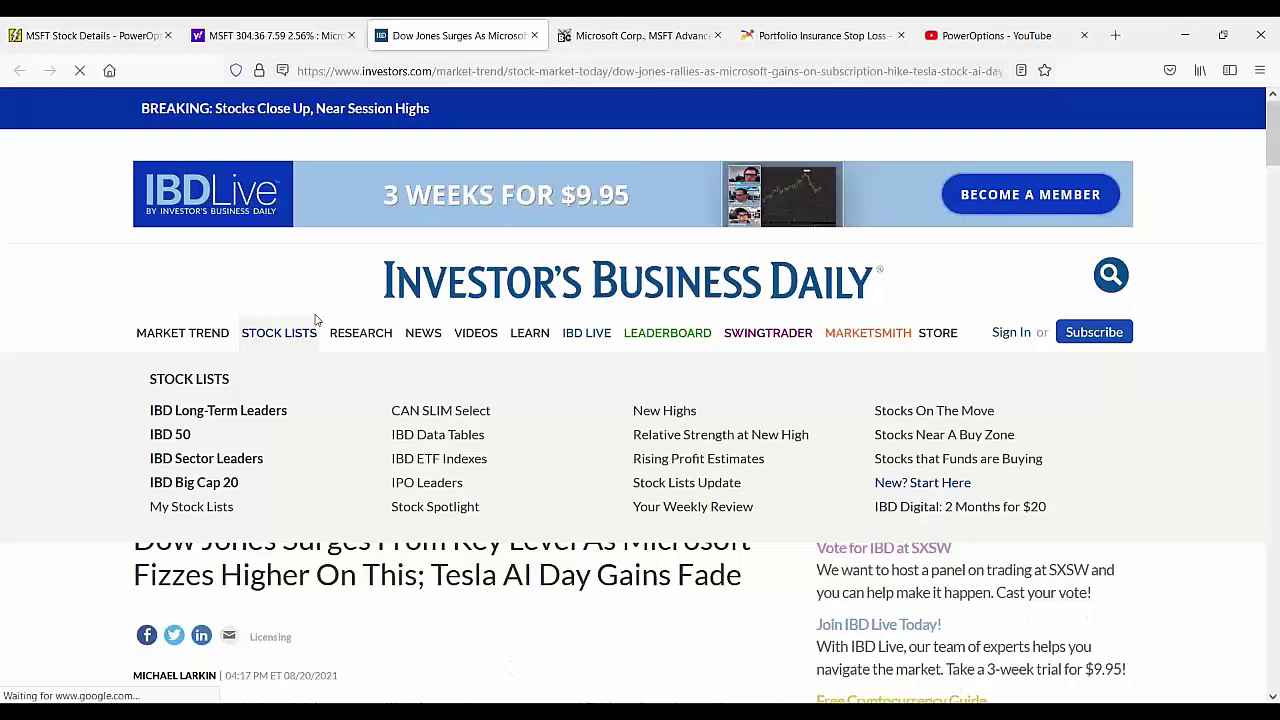
scroll(315, 320, down, 3)
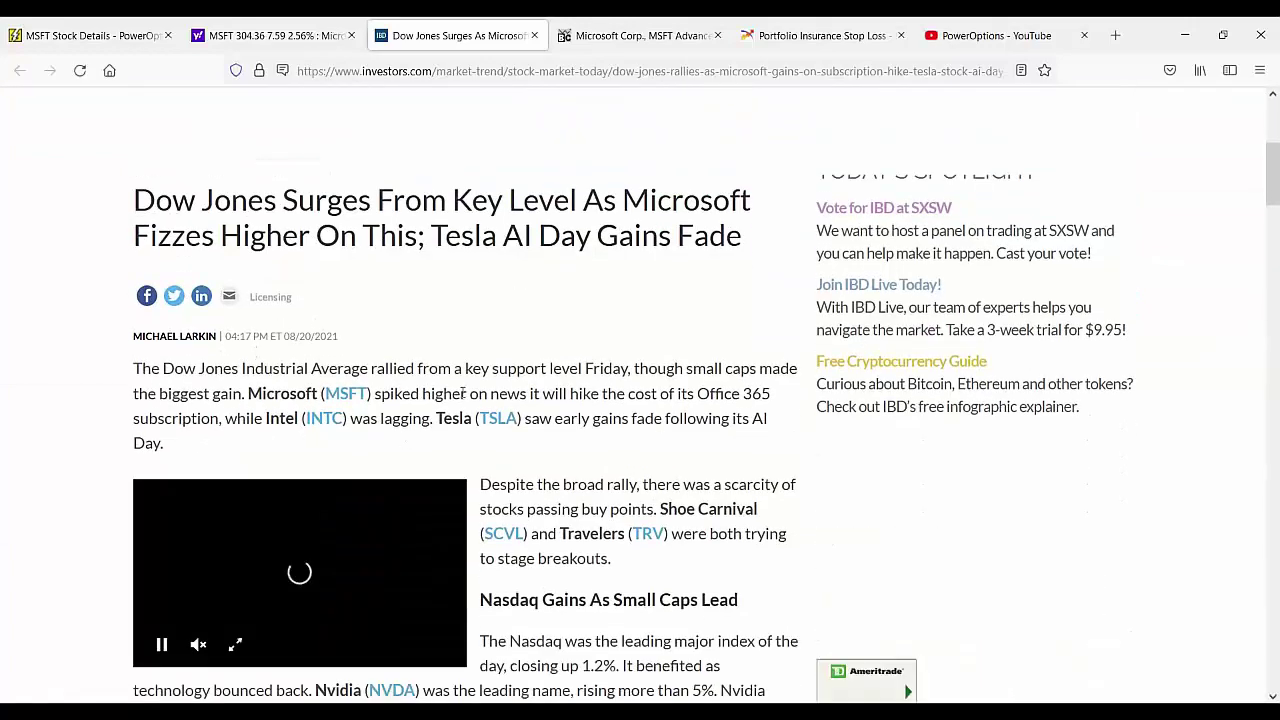
drag(529, 394, 220, 420)
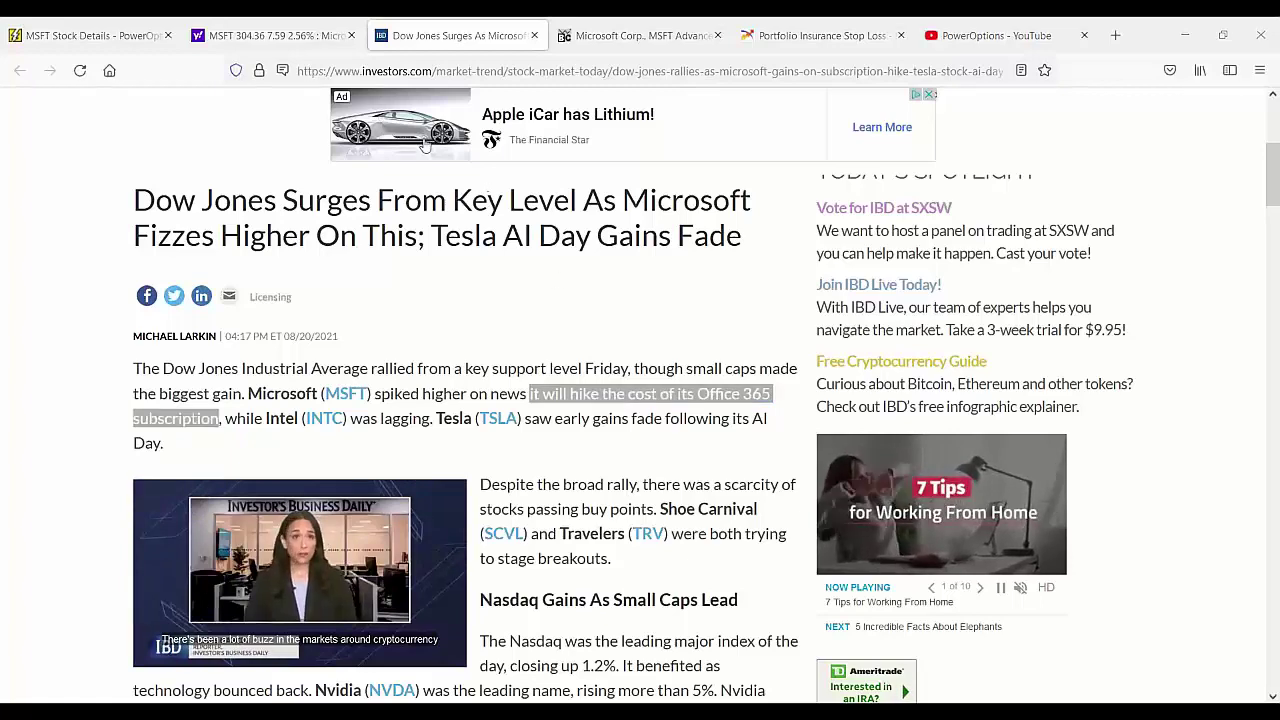
click(535, 37)
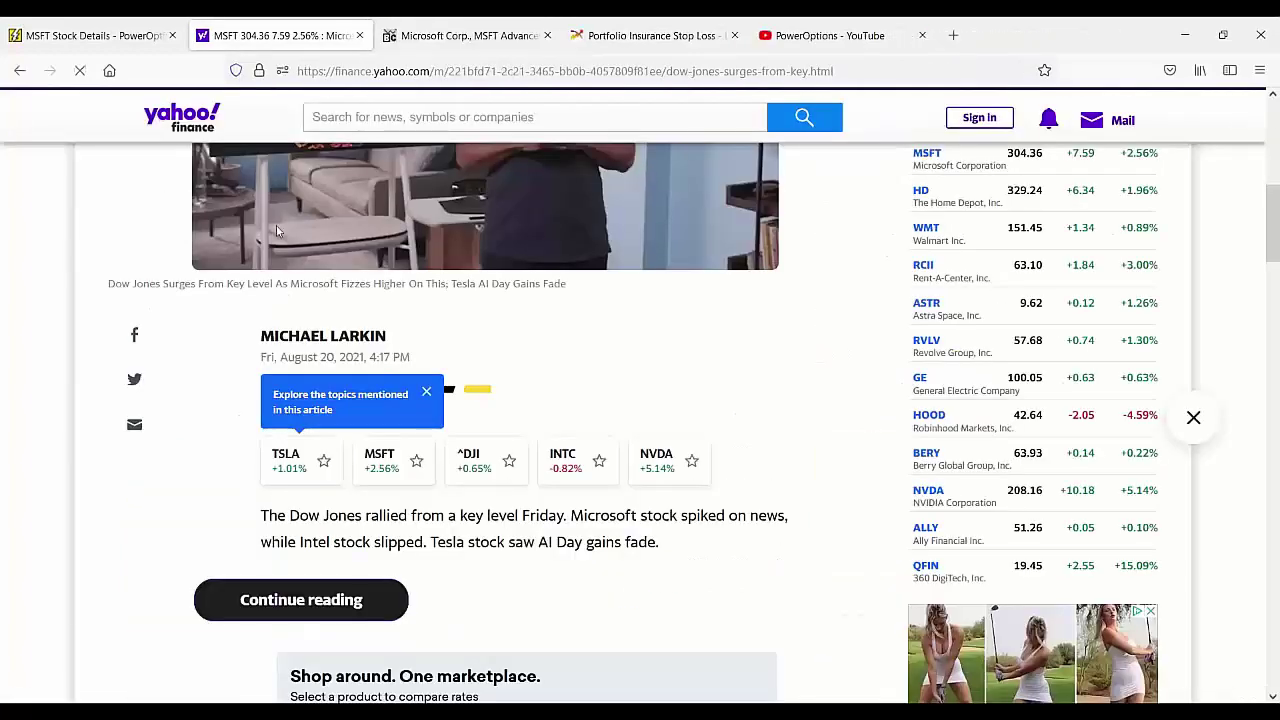
Step: Close Yahoo Finance and review MSFT's statistics, including the $0.56 last dividend and $2.24 annual dividend
click(359, 35)
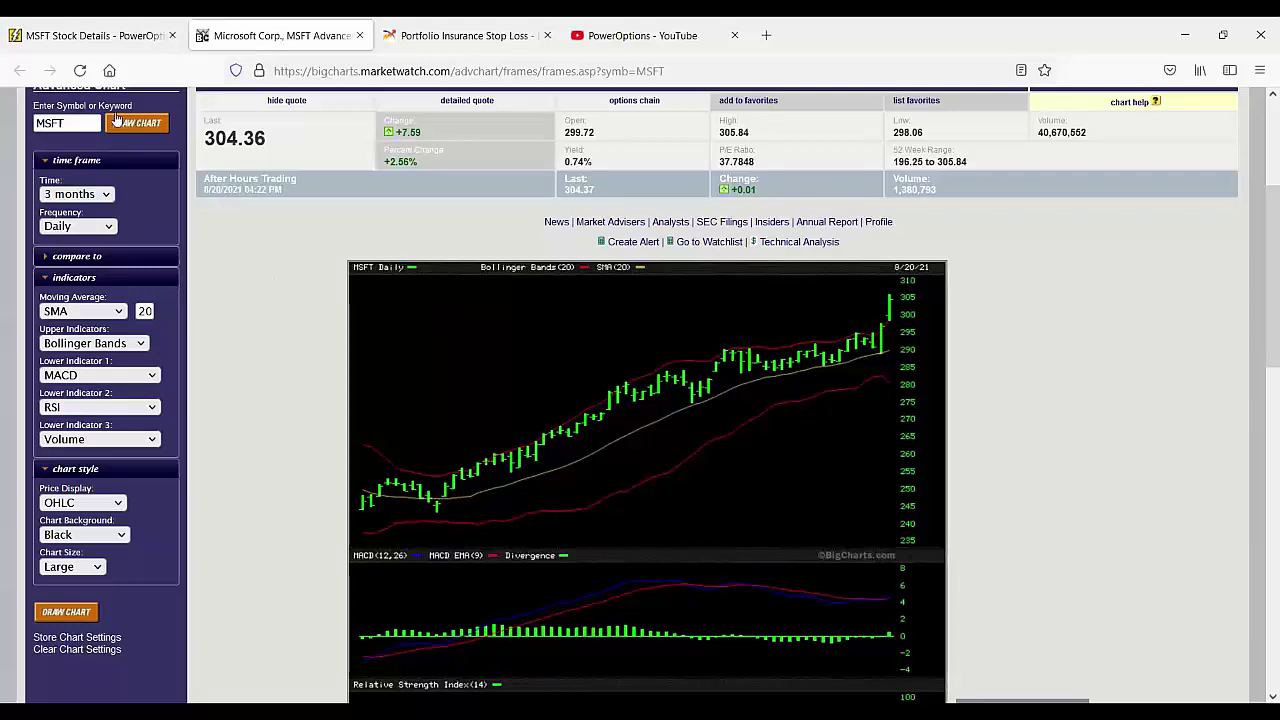
click(88, 40)
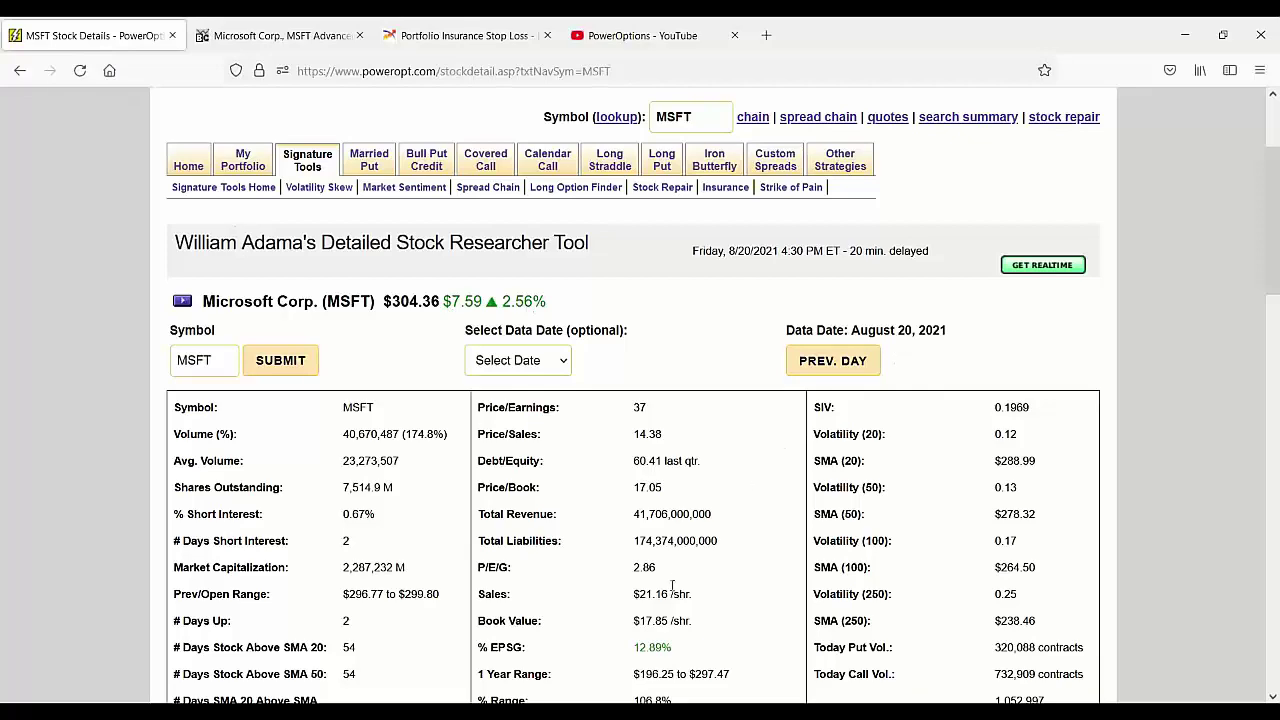
scroll(700, 560, down, 4)
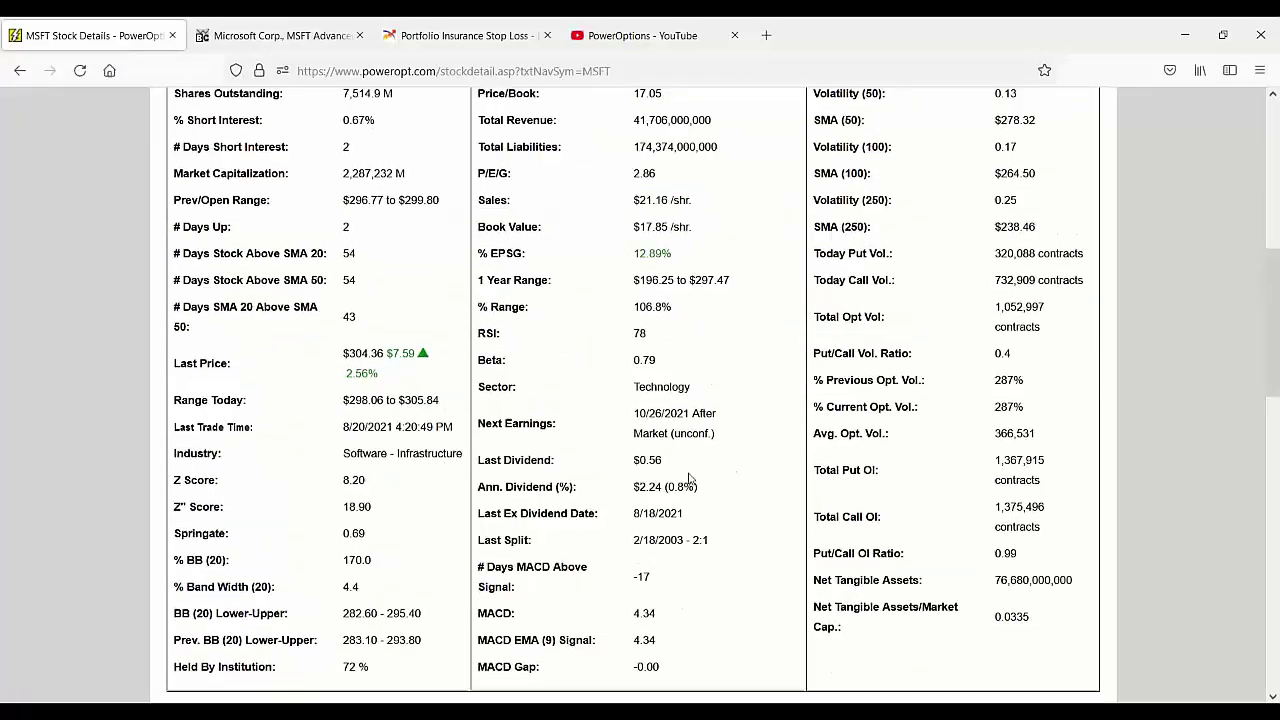
scroll(690, 485, up, 1)
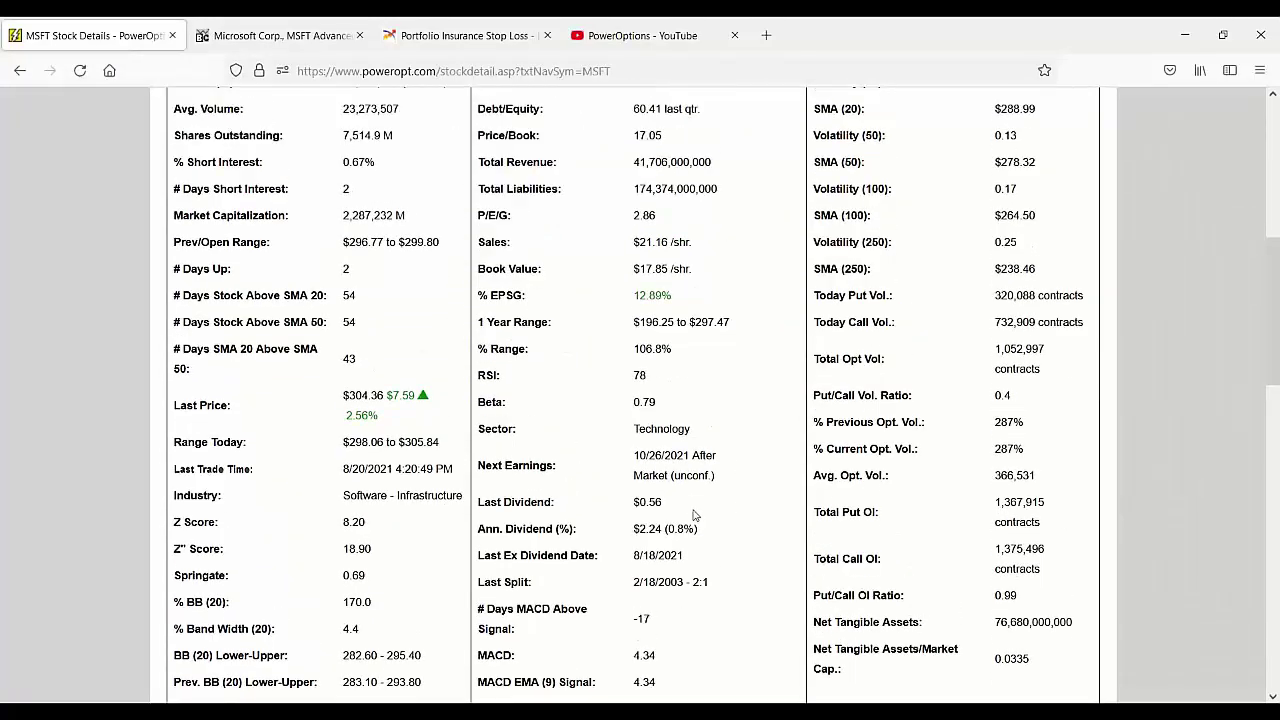
drag(638, 506, 660, 506)
scroll(698, 510, up, 2)
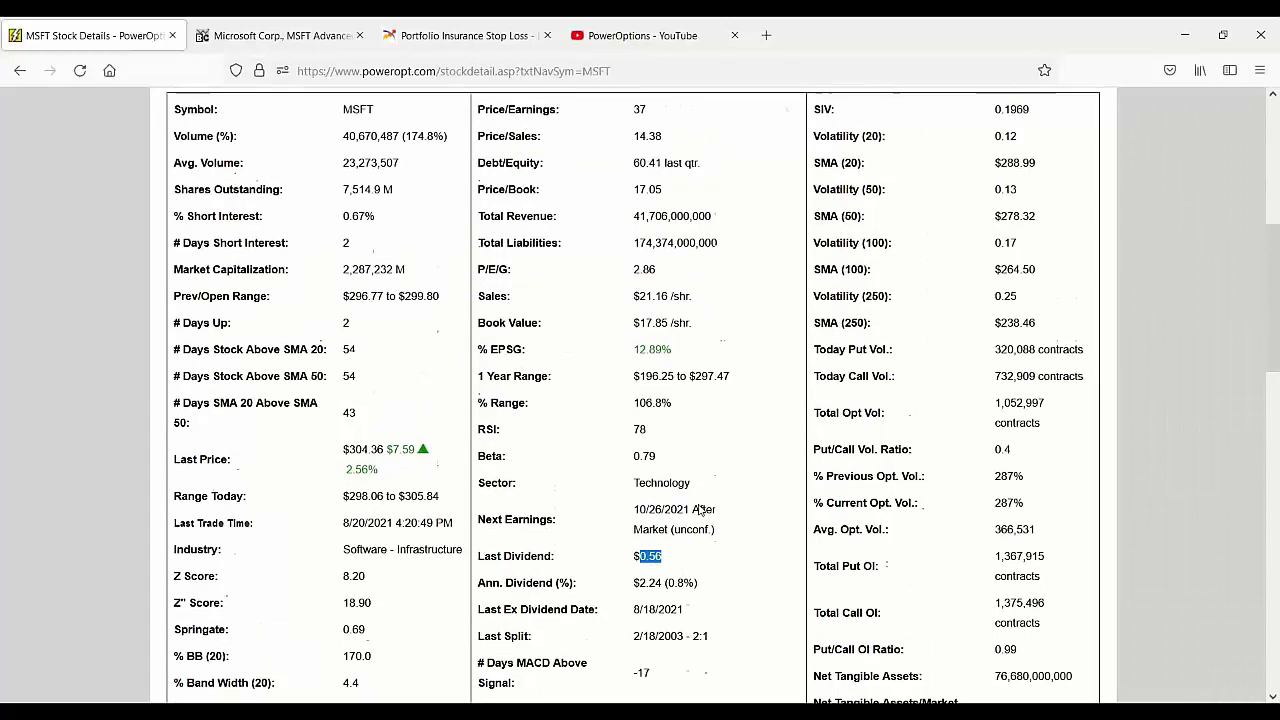
scroll(698, 510, up, 6)
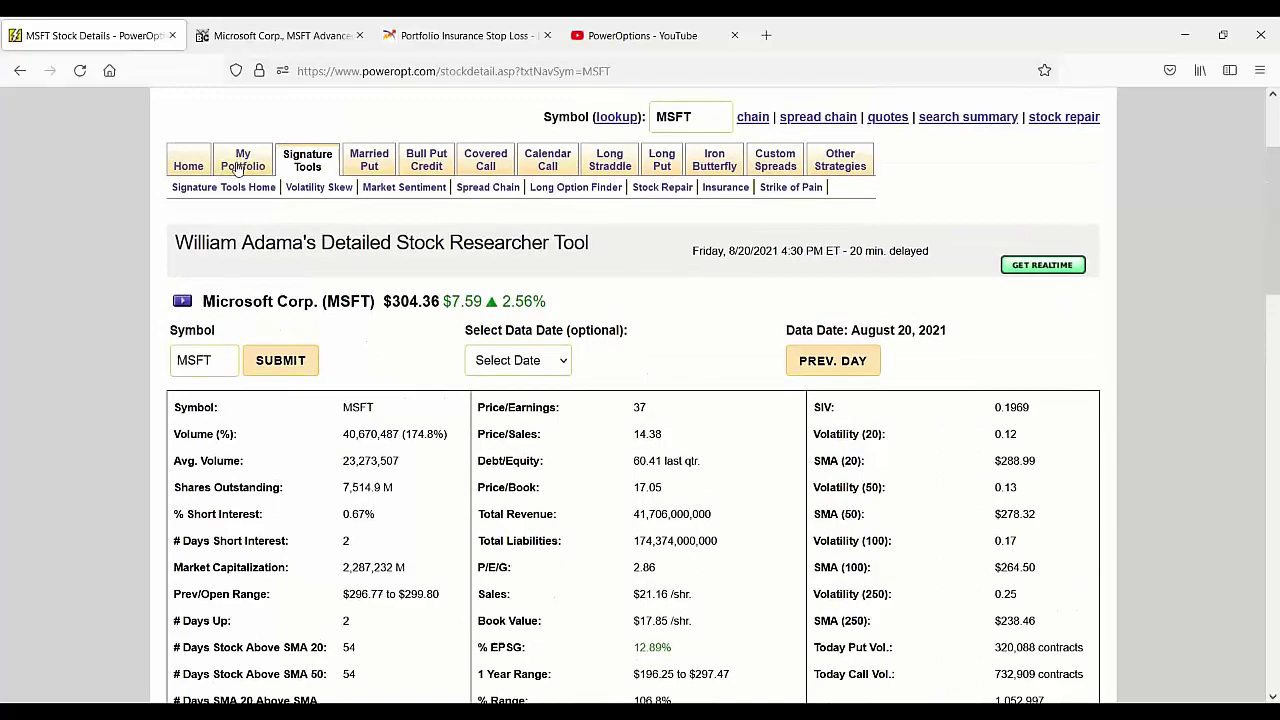
Step: Open the Portfolios list and inspect the AMD long call's actions before dismissing them
mouse_move(241, 168)
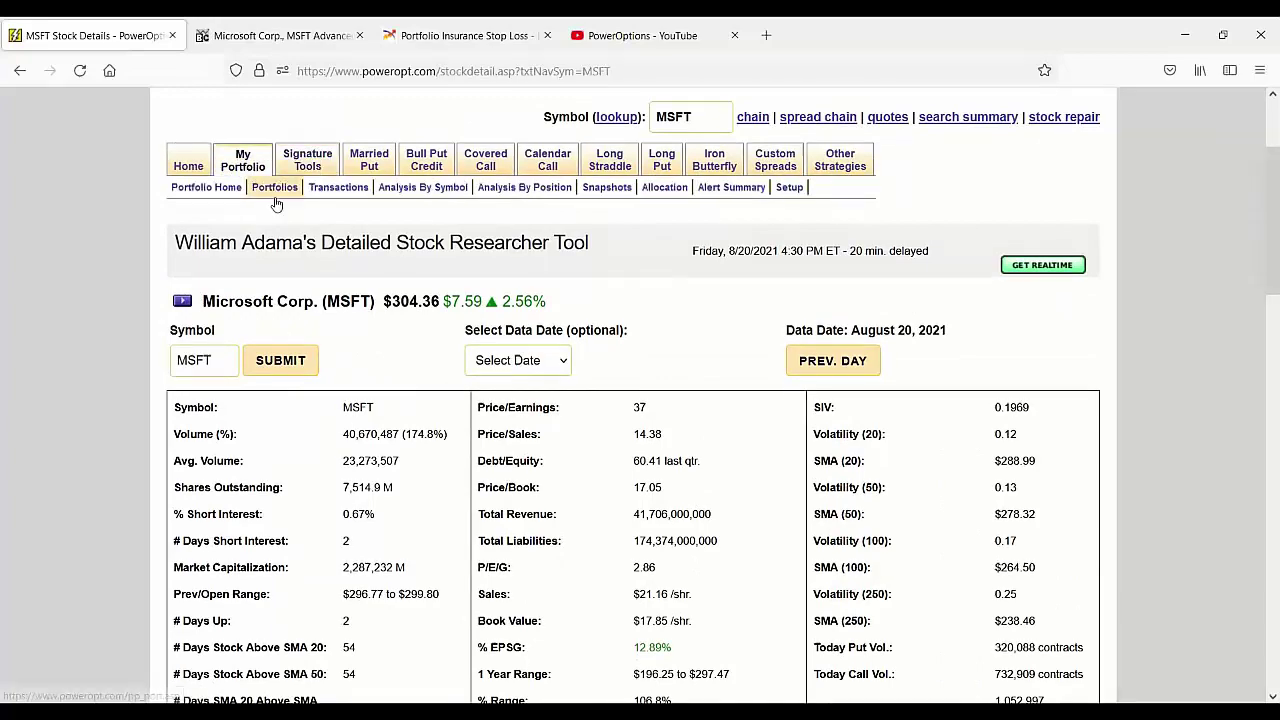
click(275, 195)
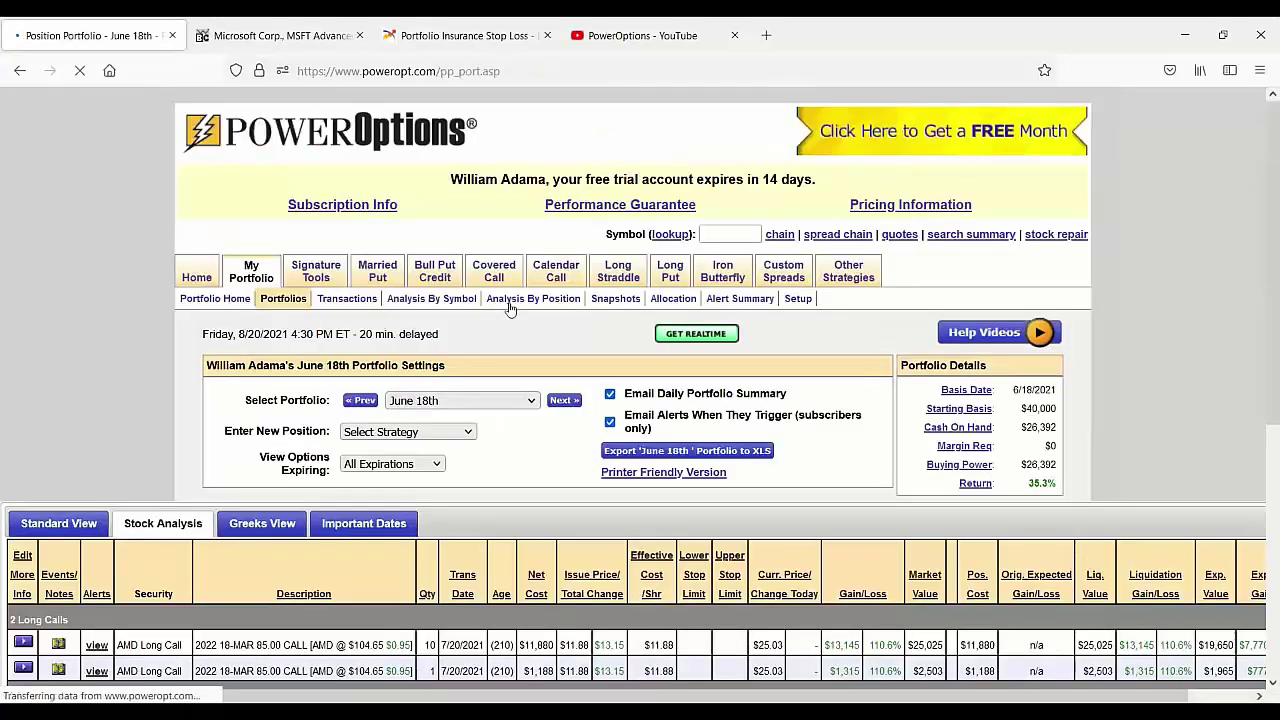
scroll(500, 310, down, 5)
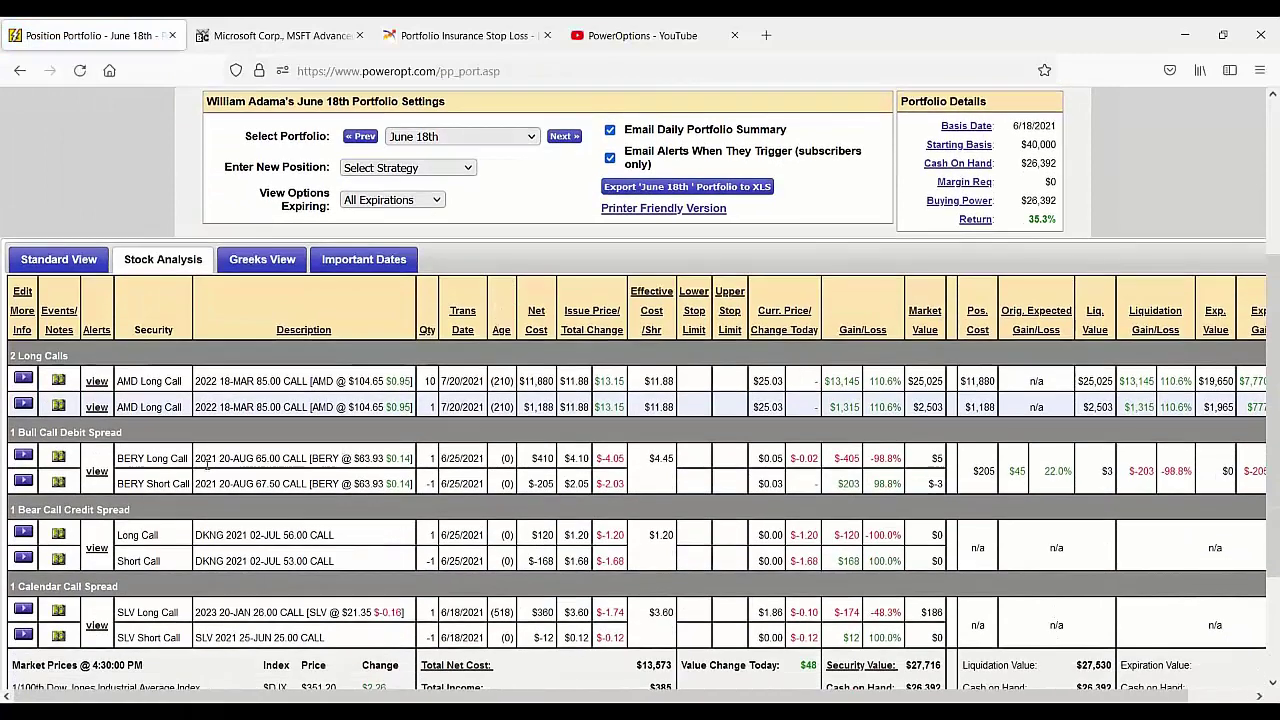
click(23, 378)
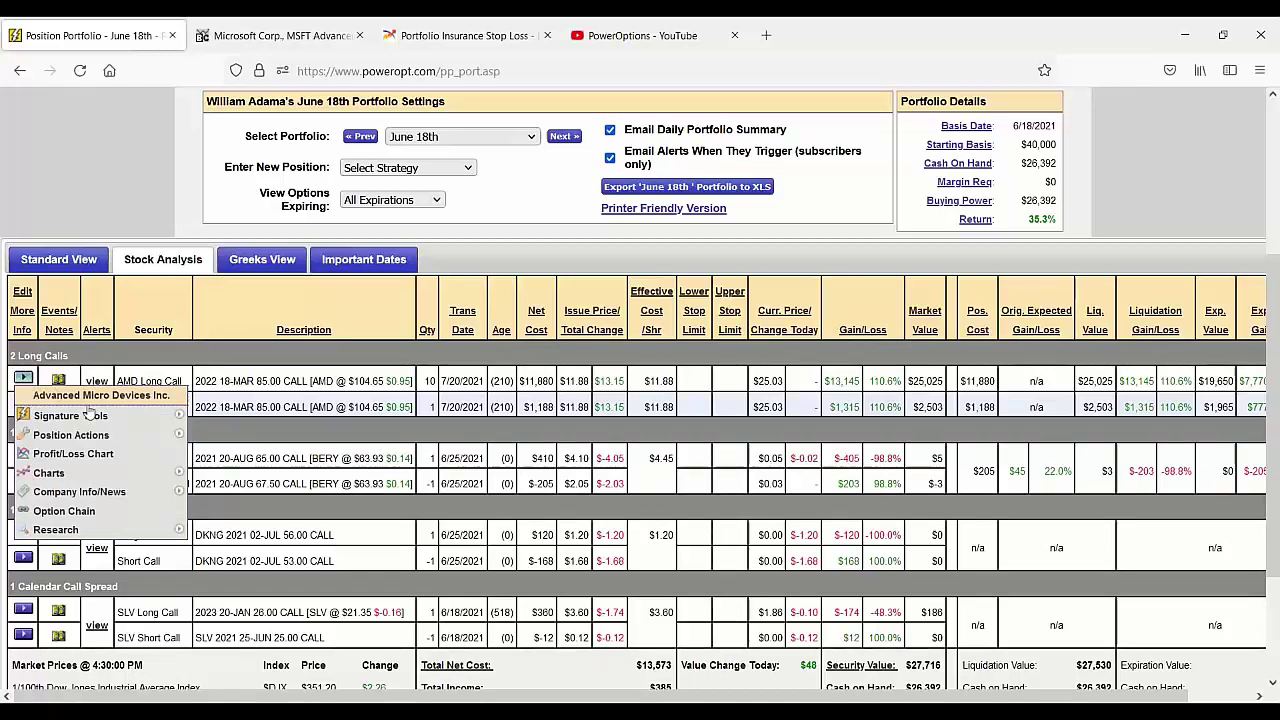
mouse_move(118, 478)
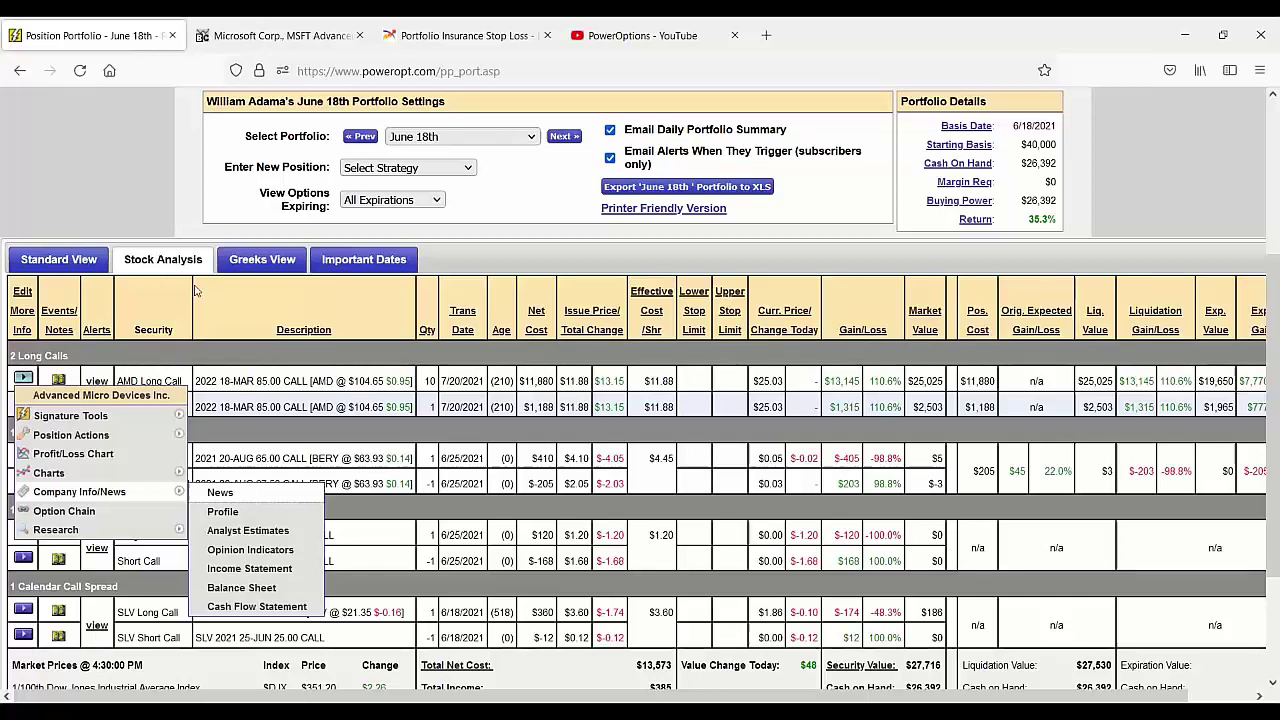
click(133, 160)
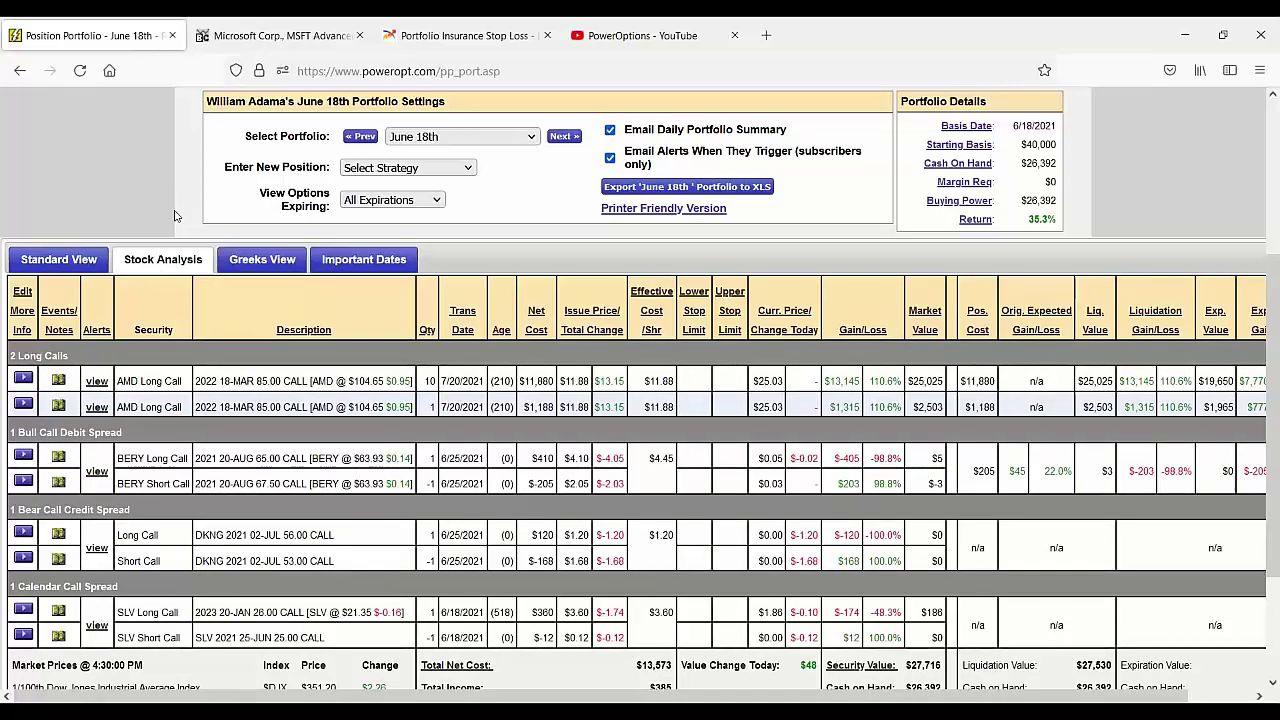
scroll(174, 215, up, 3)
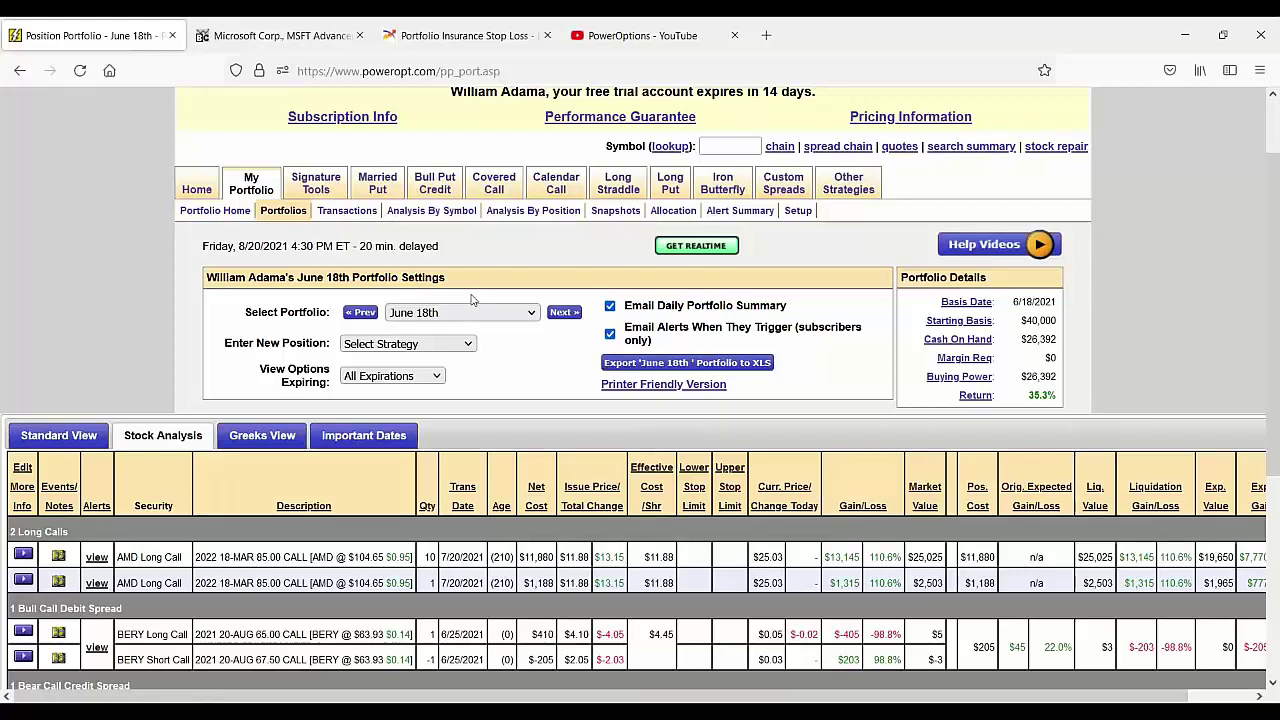
Step: Start a covered call with 100 MSFT shares dated 08/10/2021, clearing the 292.00 share price
click(466, 344)
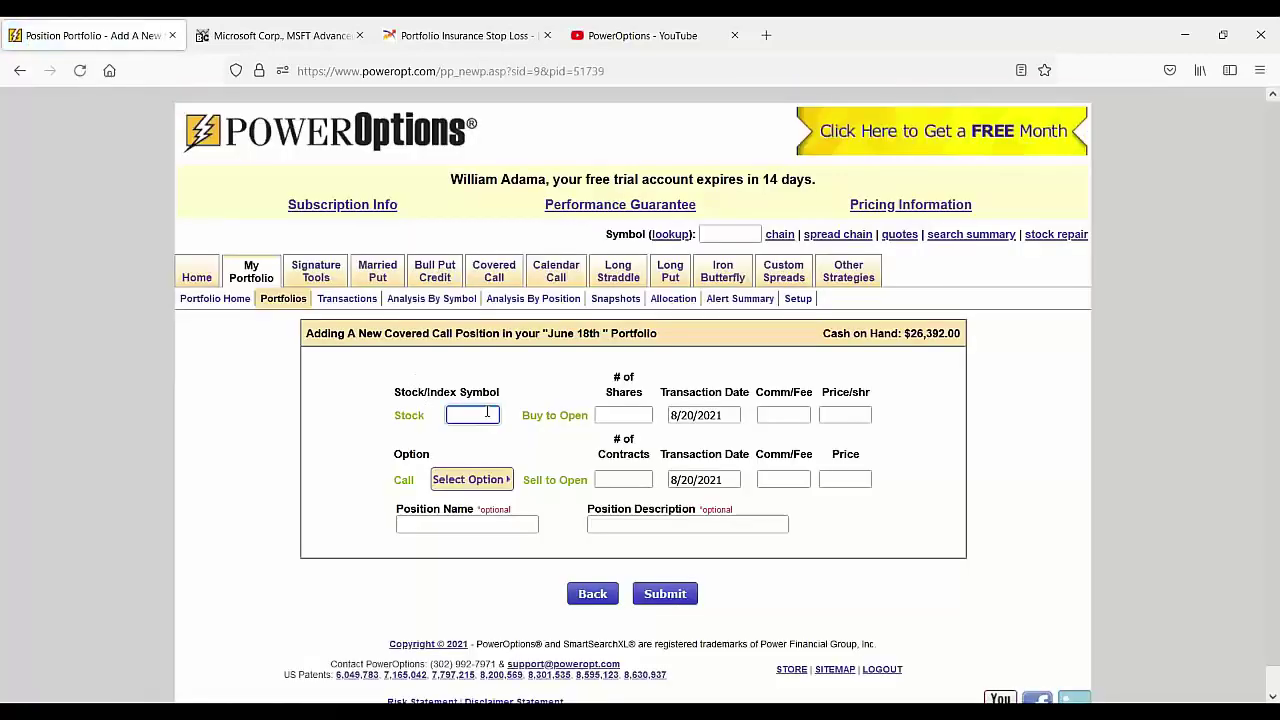
text(MSFT)
click(637, 413)
text(100)
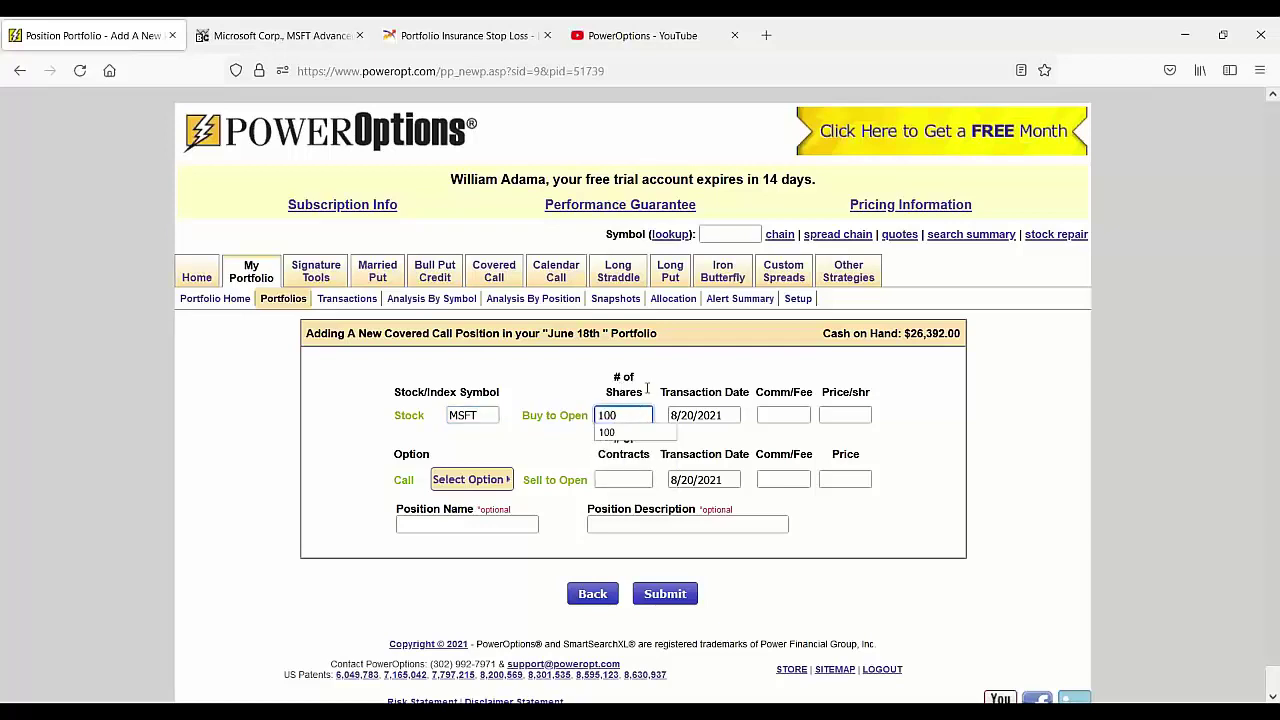
key(Tab)
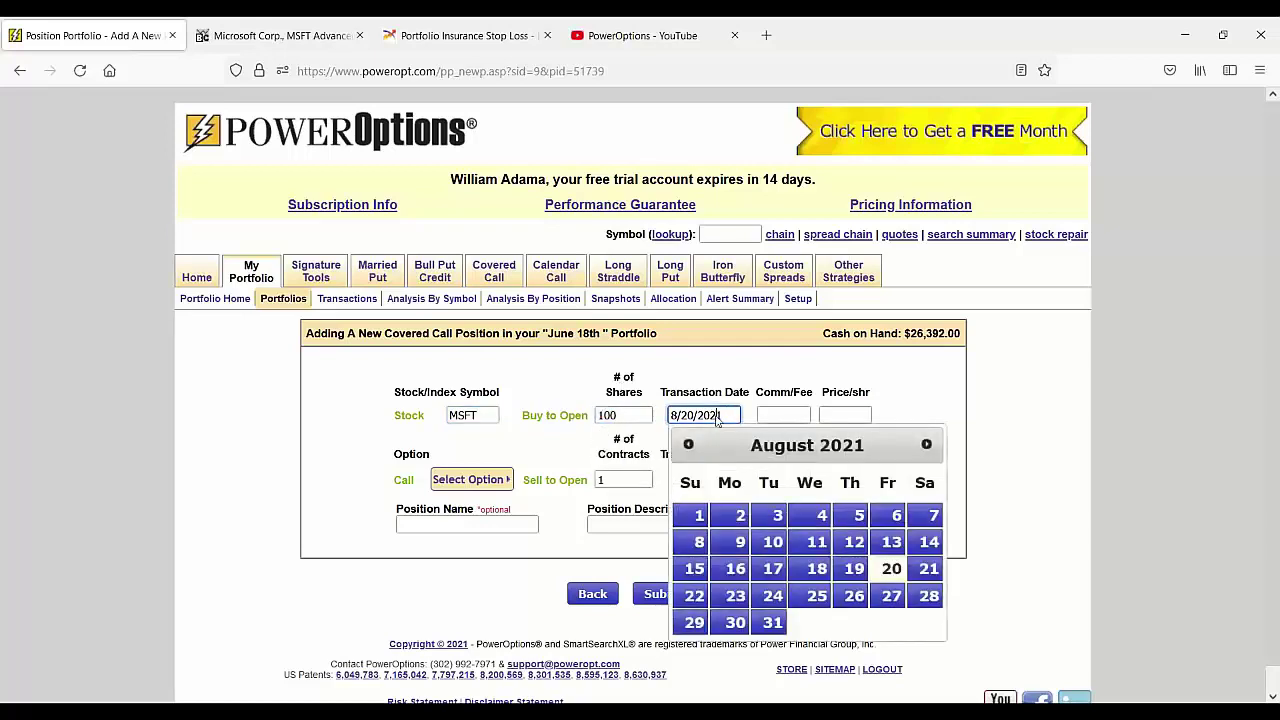
click(778, 540)
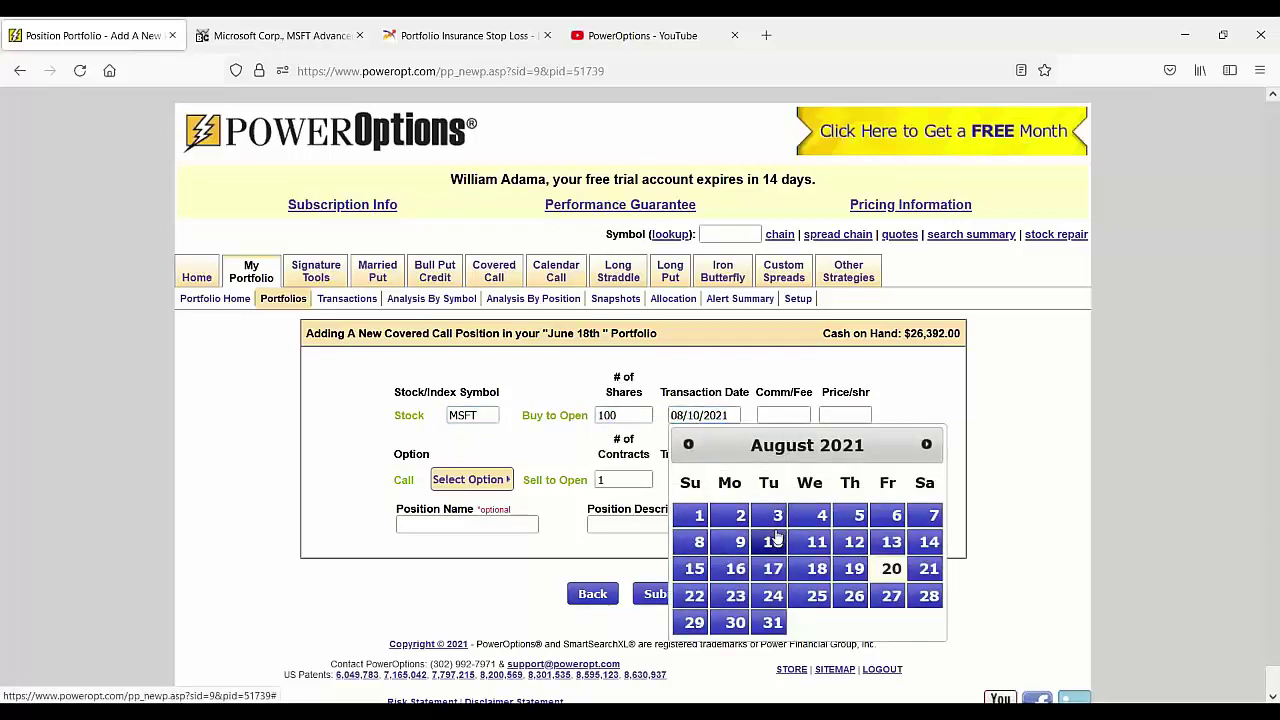
click(852, 415)
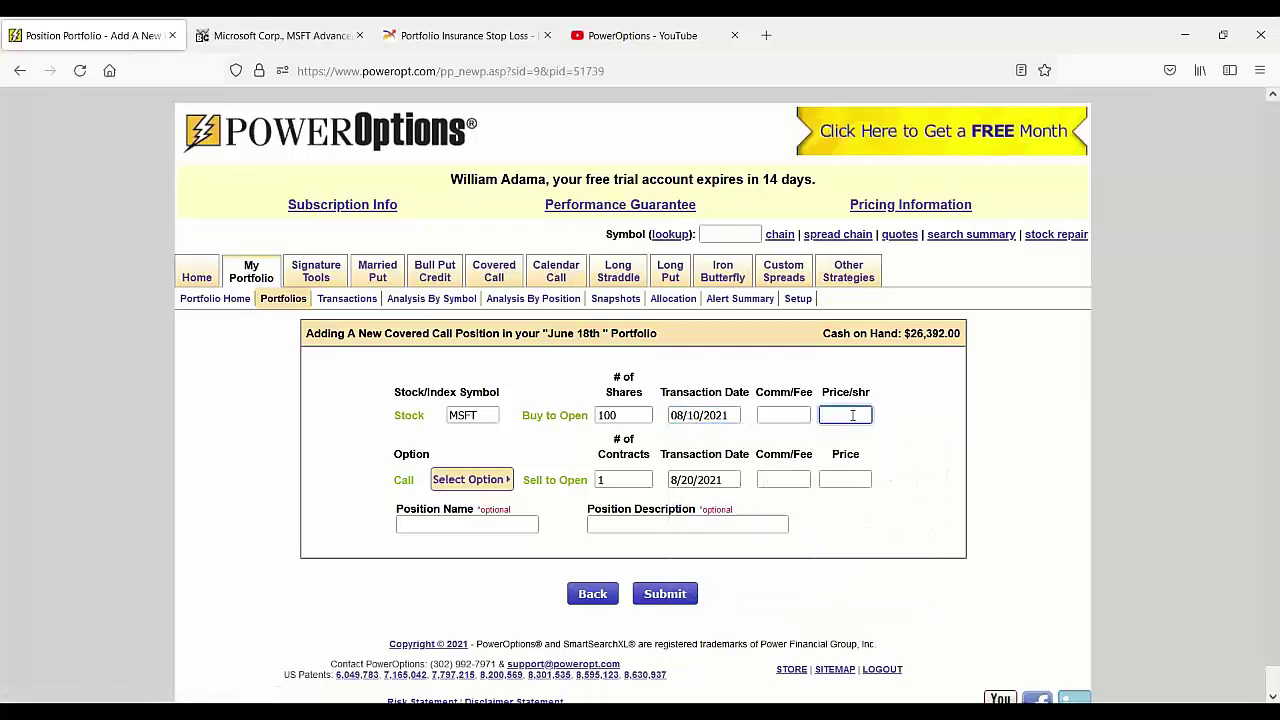
text(292.00)
drag(856, 415, 791, 416)
key(BackSpace)
Step: Set the share price to 285 and choose the Aug 20, 2021 290.00 call
text(285)
click(471, 480)
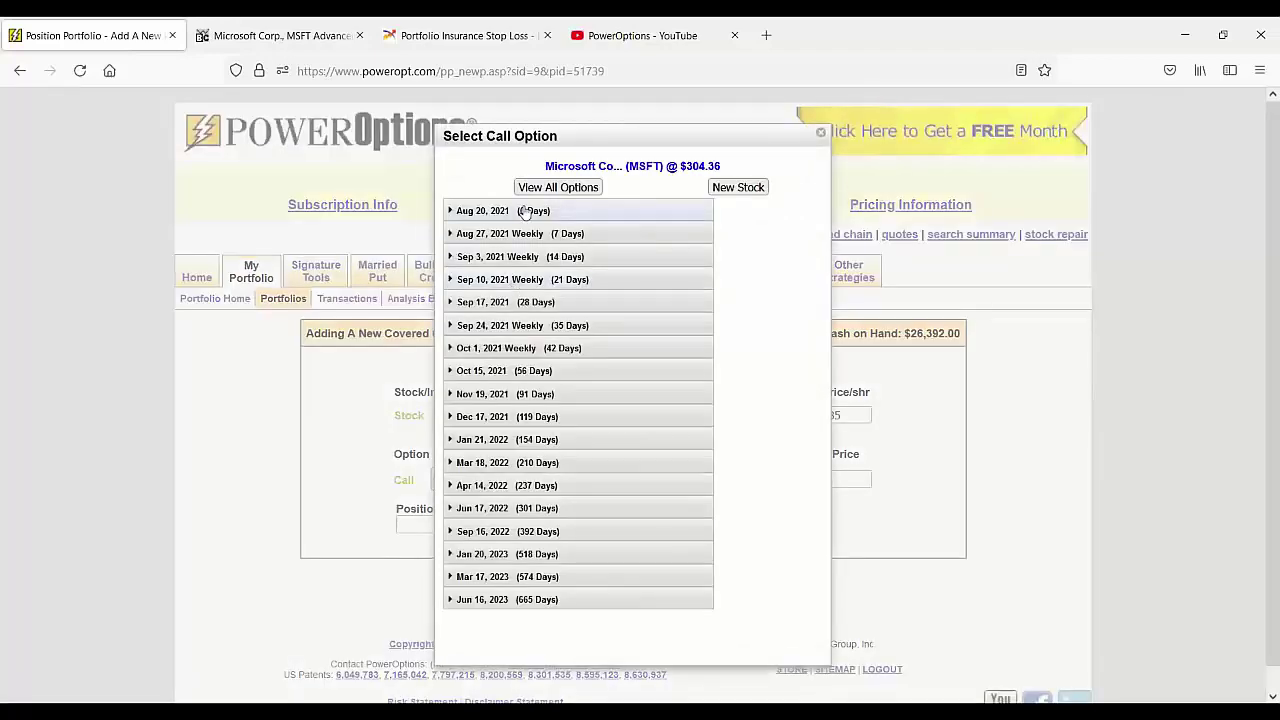
click(524, 212)
scroll(585, 440, down, 5)
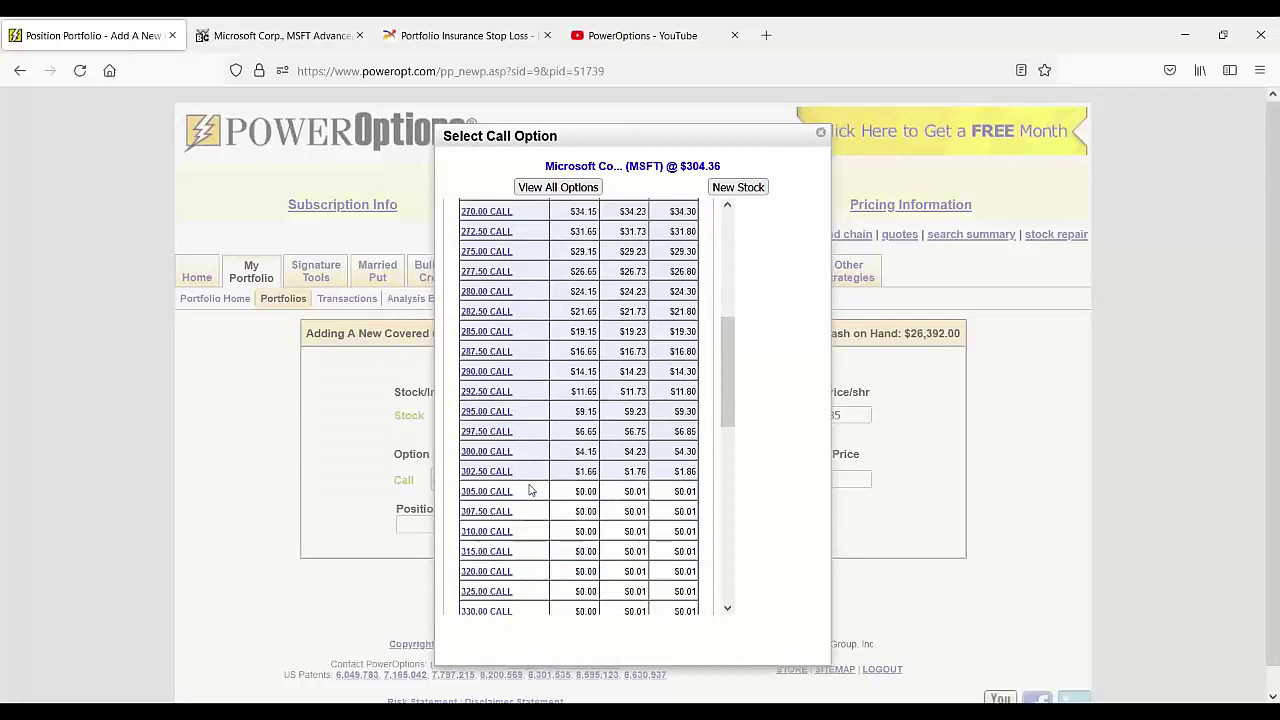
click(498, 373)
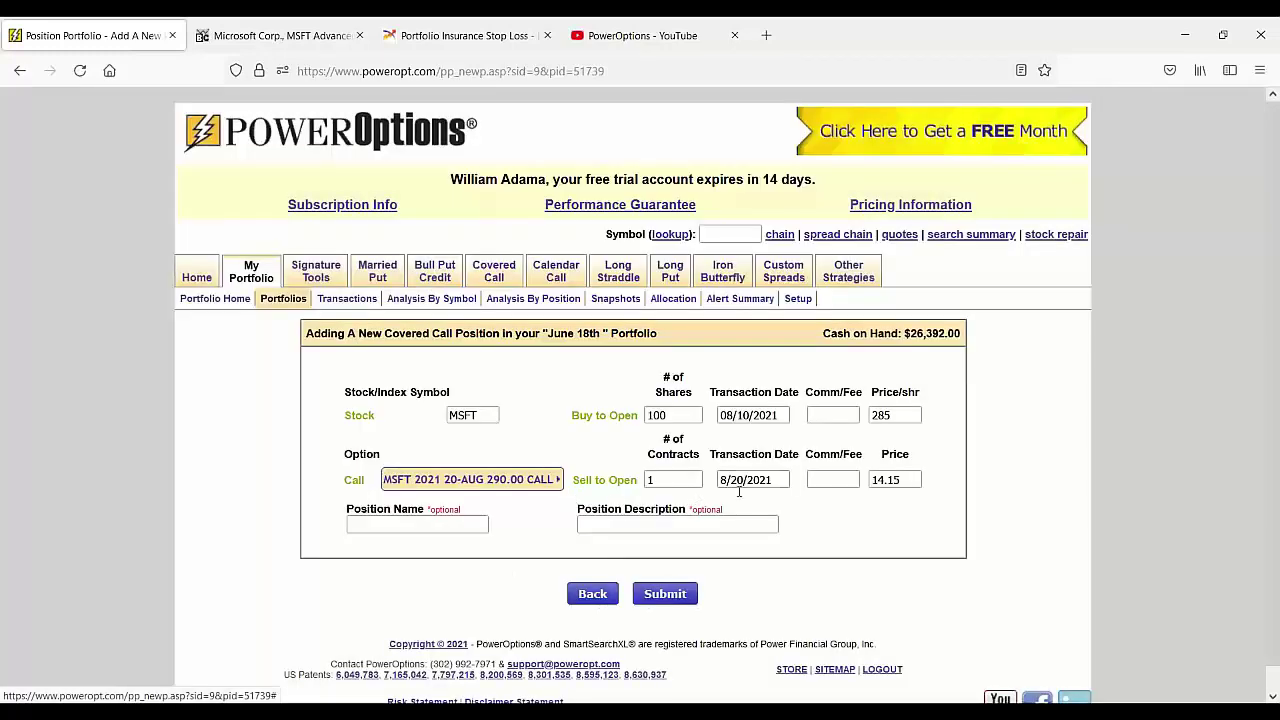
Step: Give the call a 08/10/2021 sale date and 3.50 premium, then submit the covered call
click(769, 480)
click(820, 371)
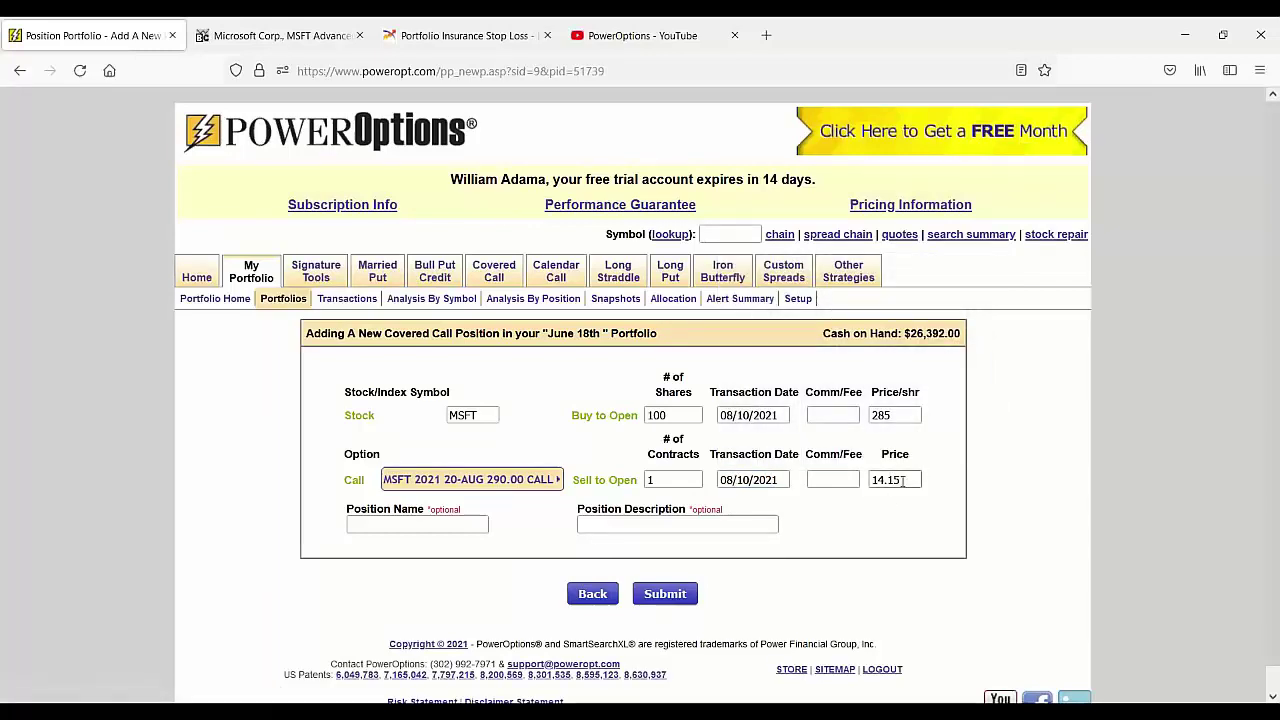
drag(905, 480, 812, 477)
key(BackSpace)
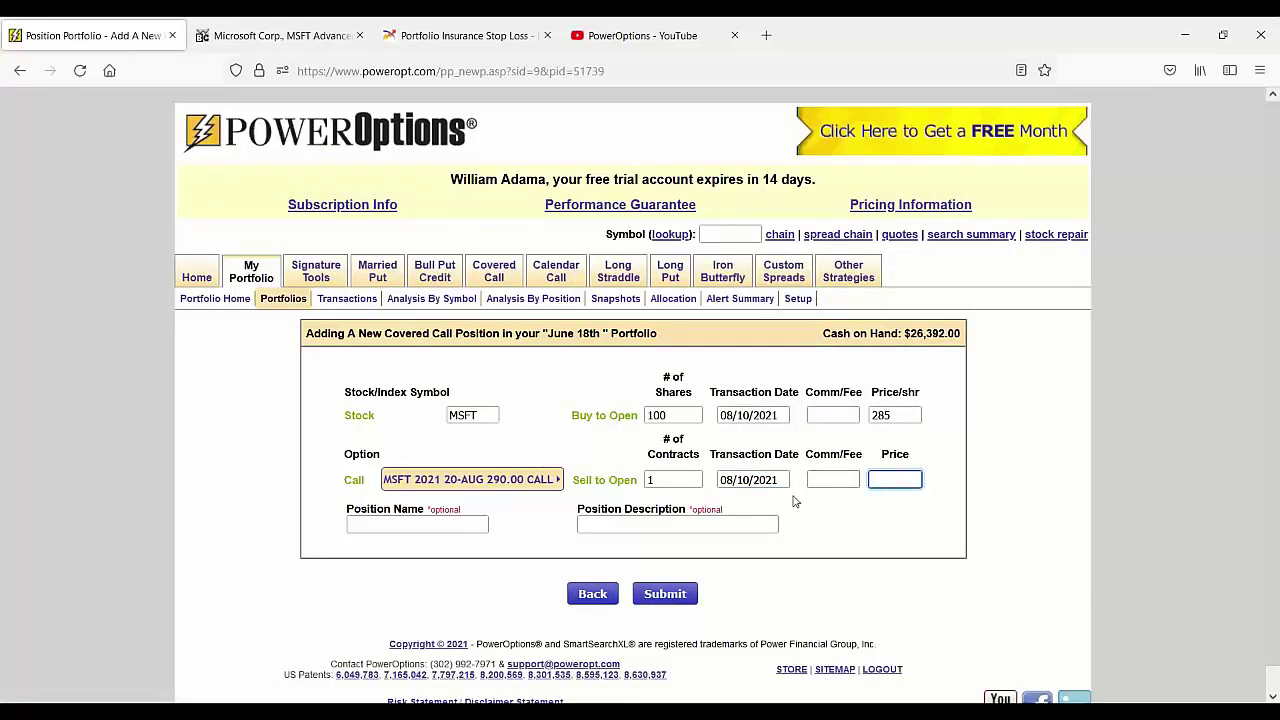
text(3)
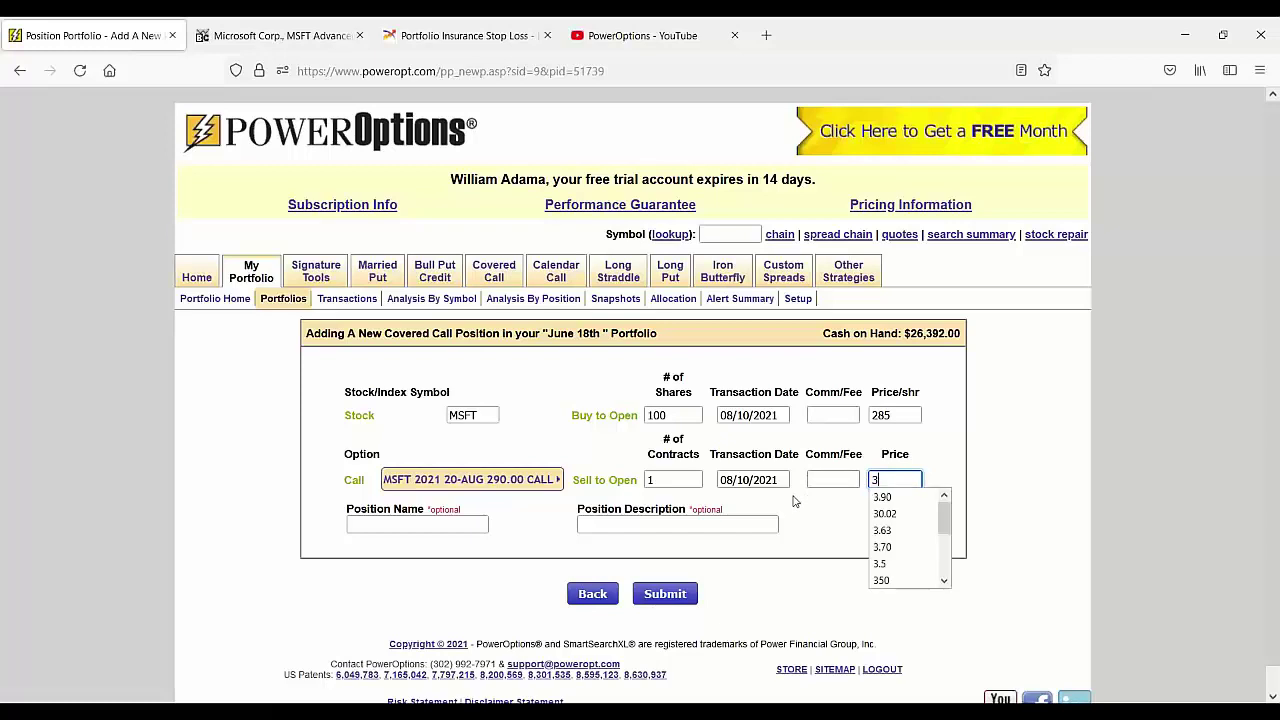
text(.00)
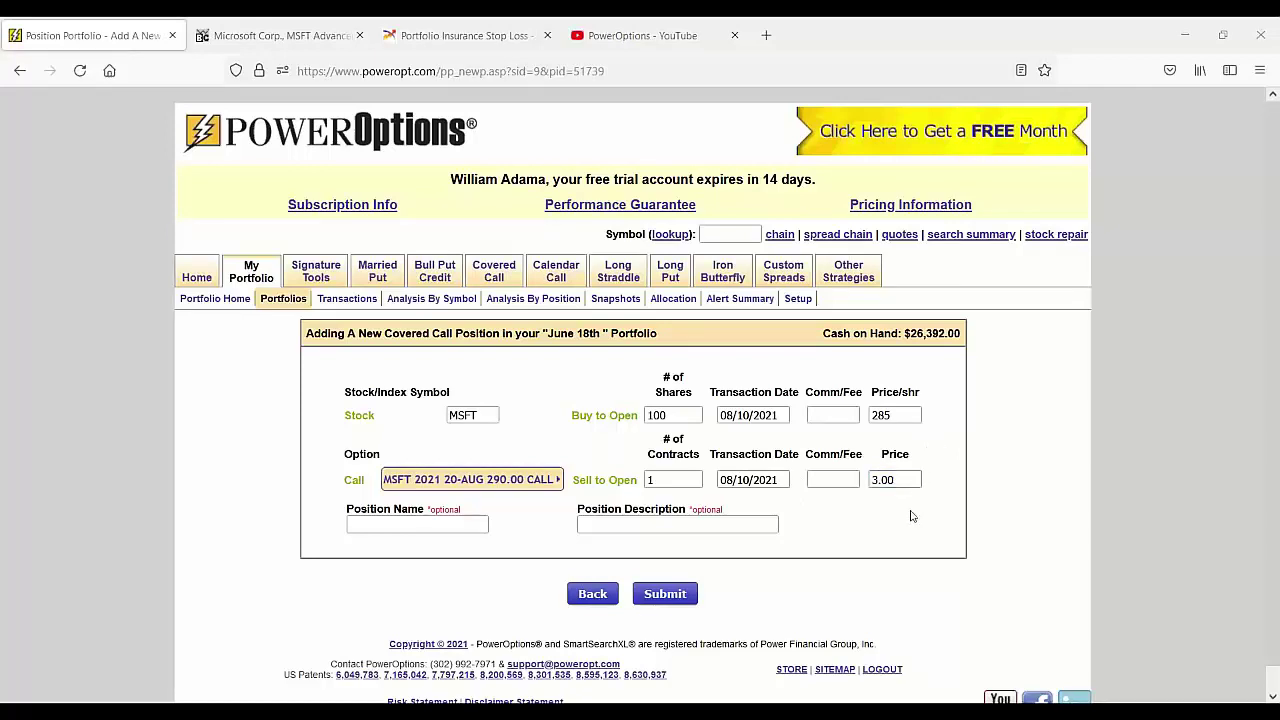
key(alt+Tab)
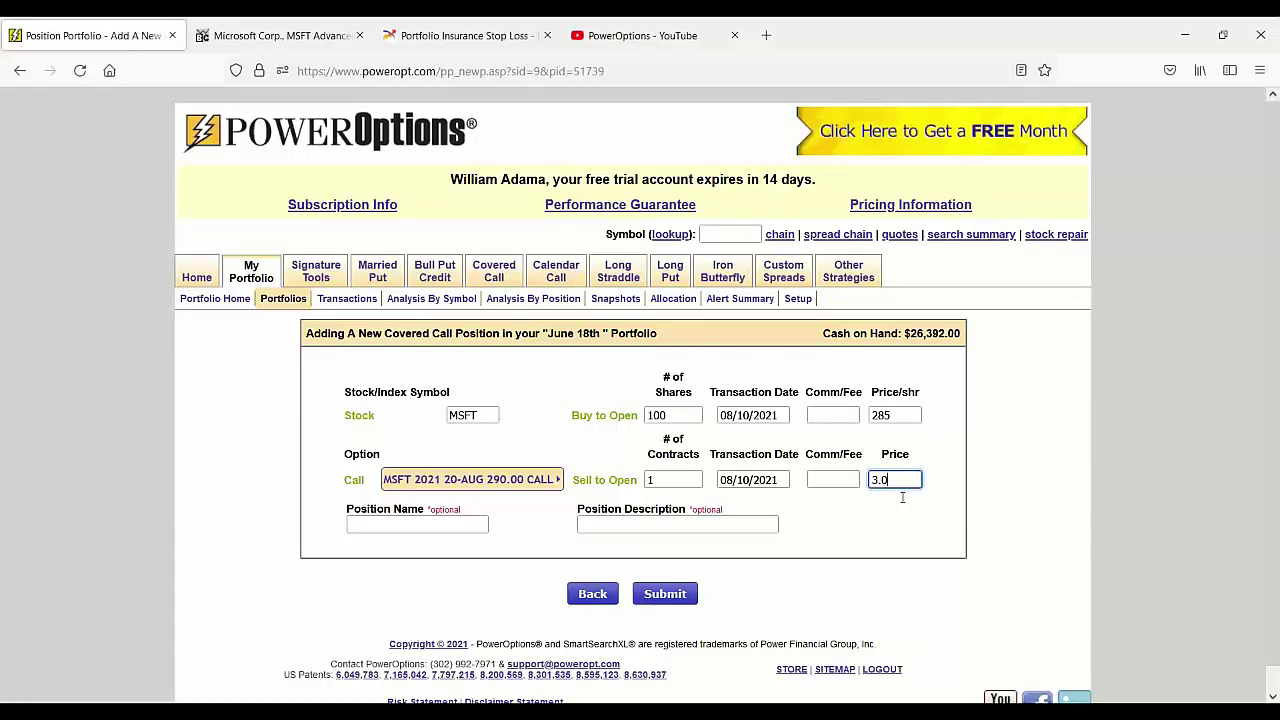
key(BackSpace)
click(895, 513)
click(681, 598)
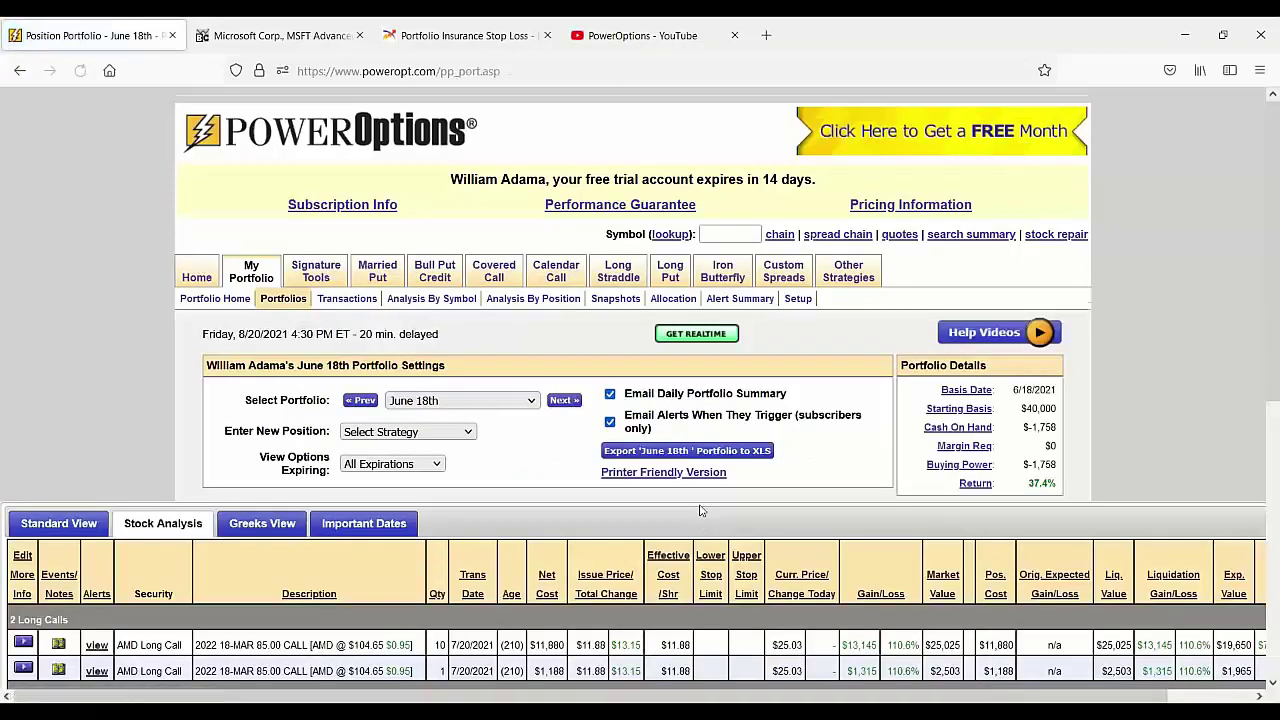
Step: Highlight the MSFT covered call's $285.00 entry, $304.36 current price, 3.50 premium and 3.0% expected gain
scroll(700, 510, down, 4)
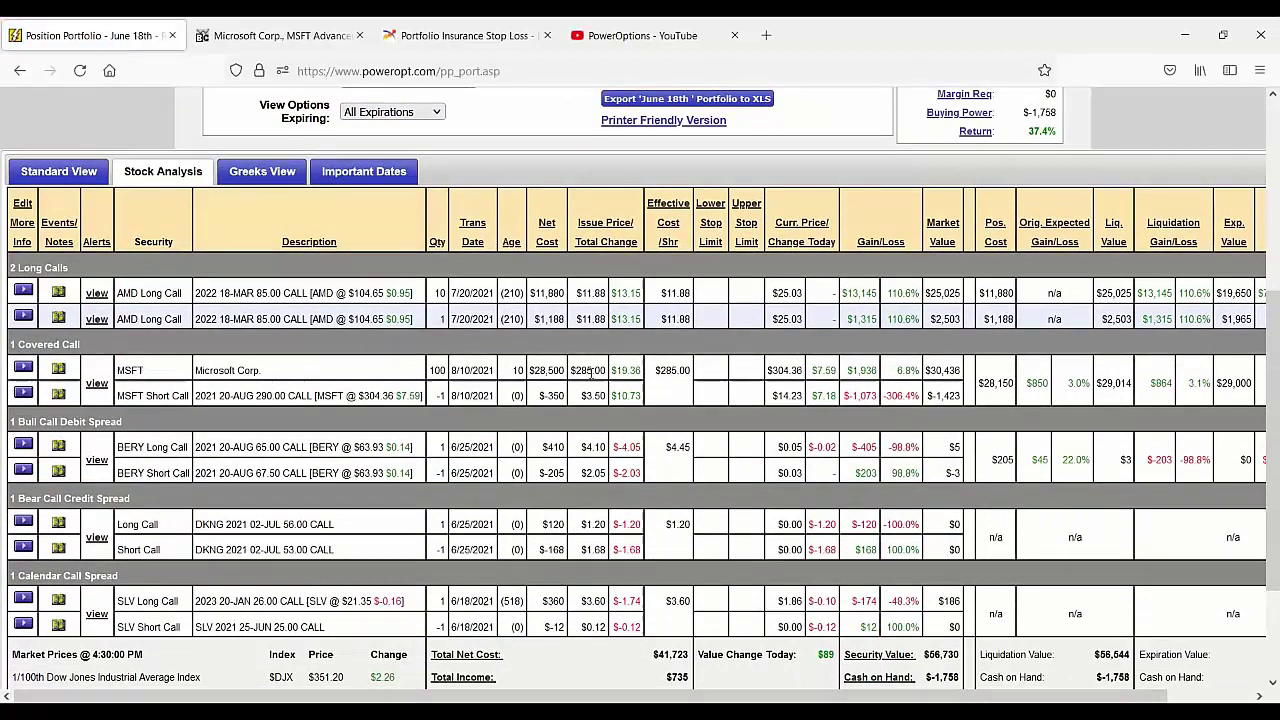
drag(571, 372, 614, 382)
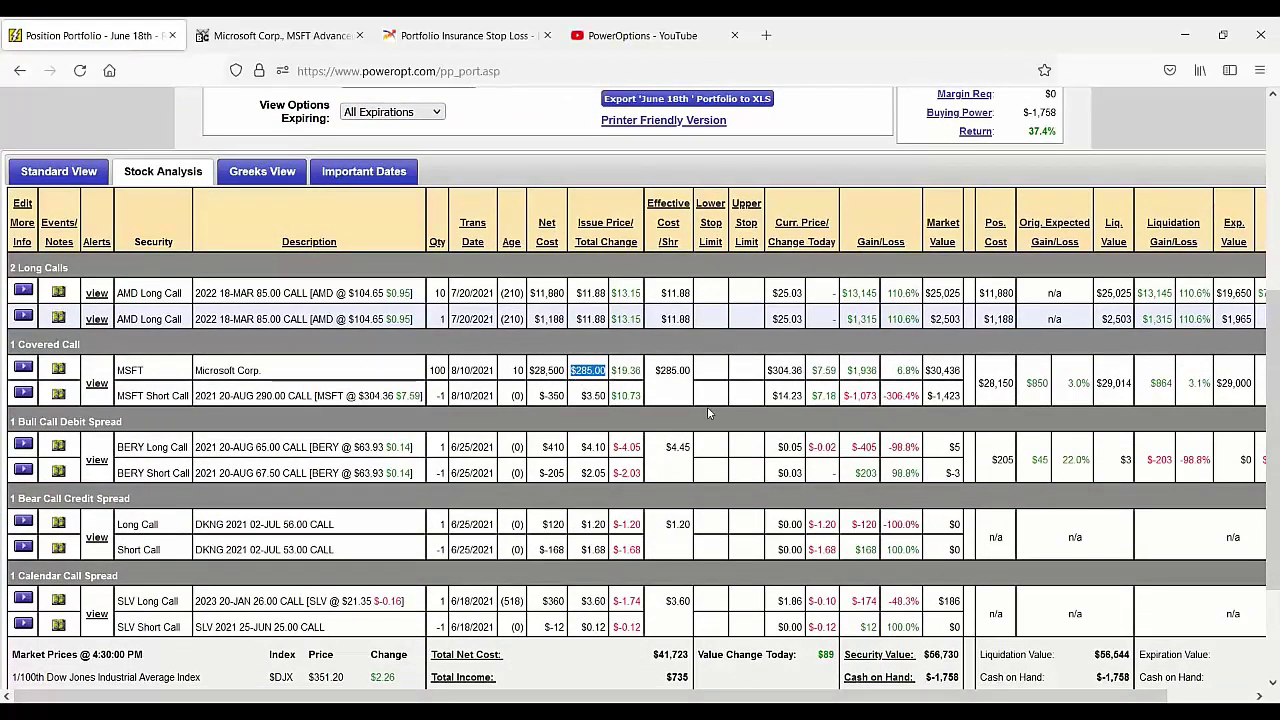
drag(766, 371, 810, 372)
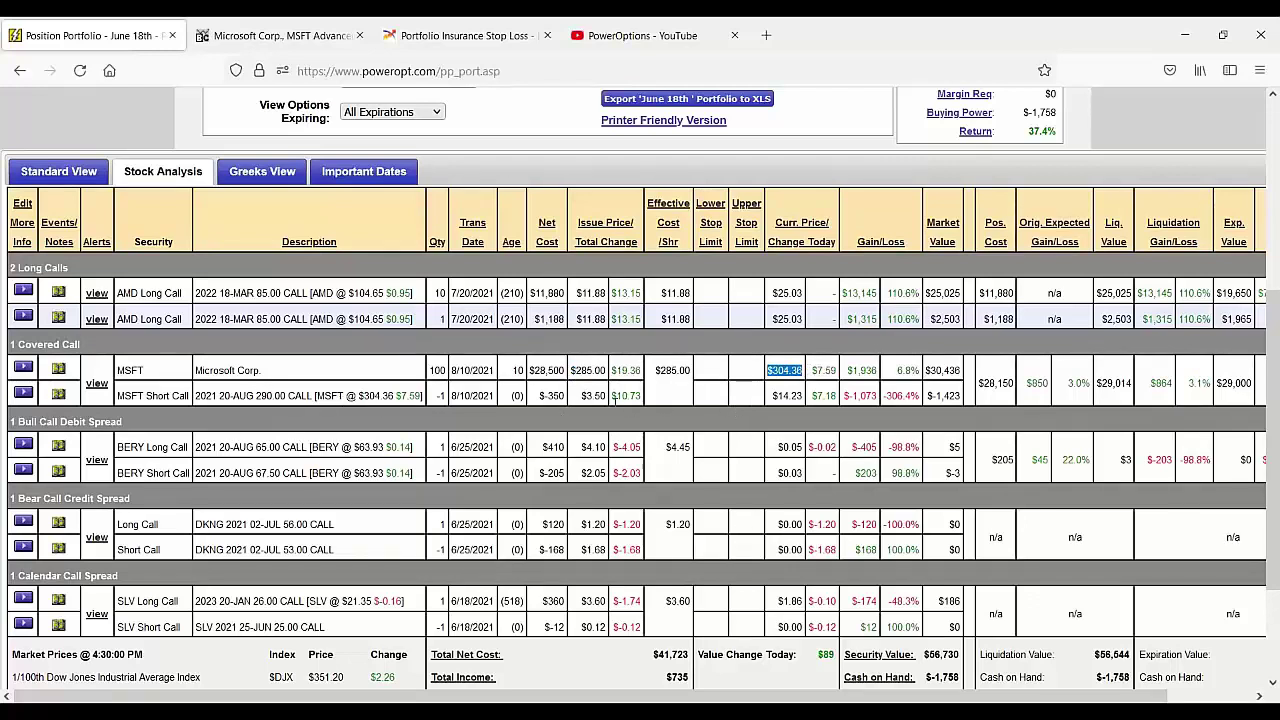
double_click(592, 396)
drag(1066, 391, 1090, 393)
scroll(1140, 697, right, 2)
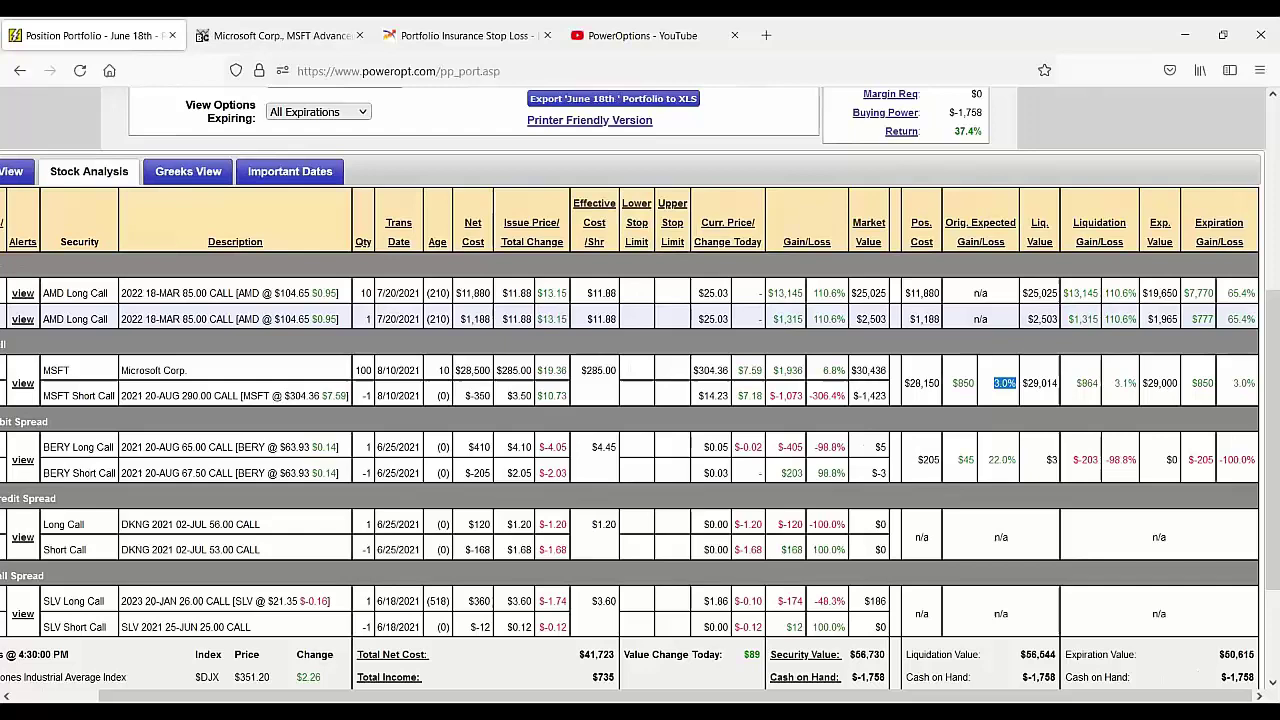
click(1235, 385)
drag(1235, 385, 1260, 383)
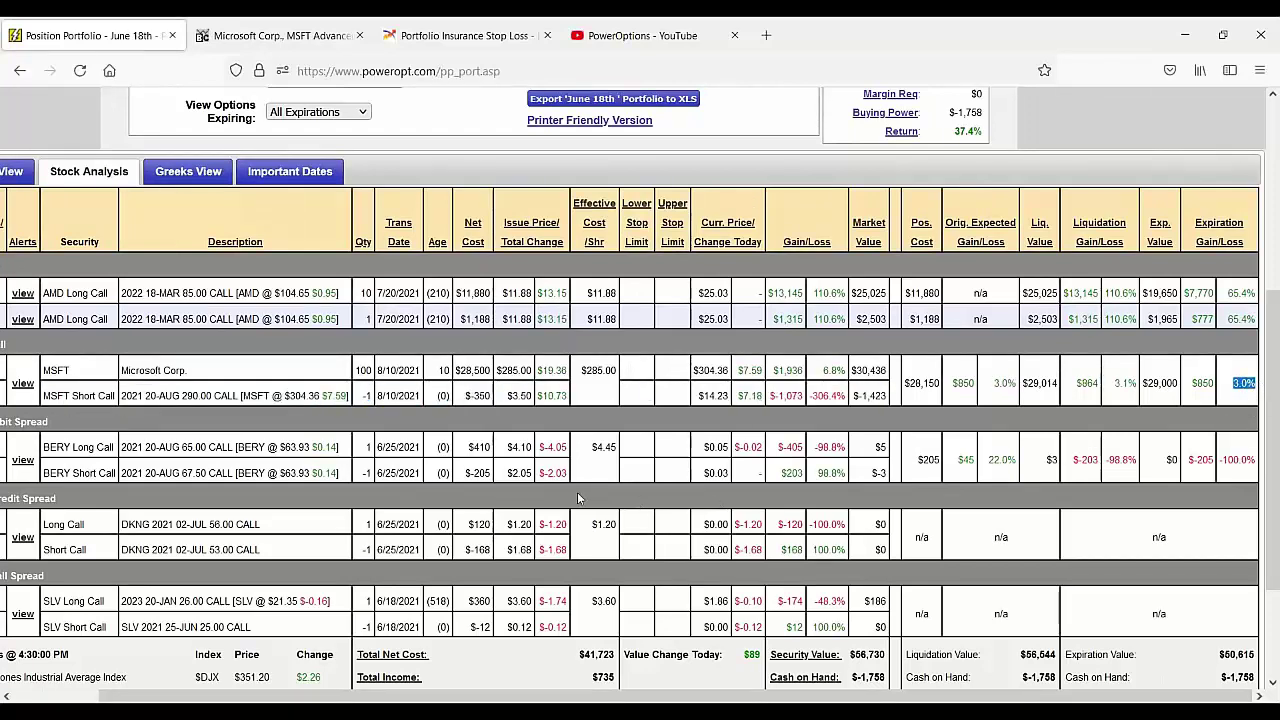
scroll(428, 677, left, 2)
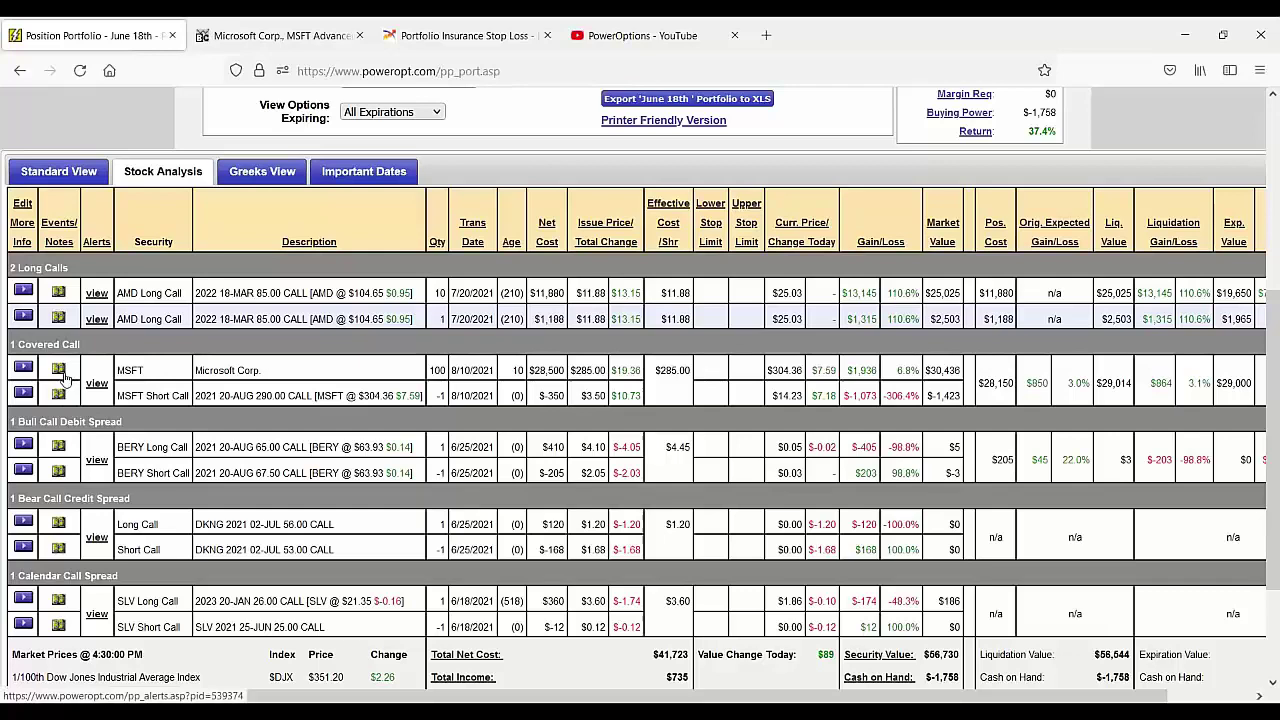
mouse_move(106, 252)
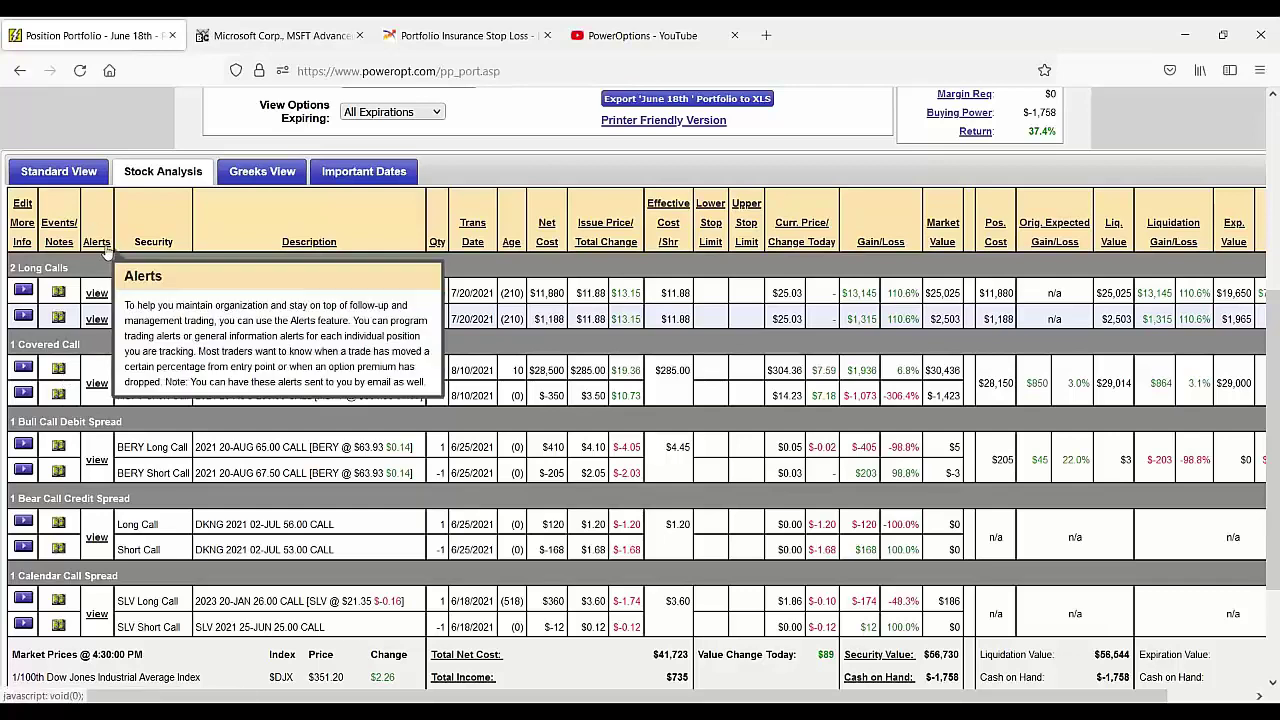
Step: Open the MSFT covered call's alerts and set a 292 stock price upper limit with the first colour
click(96, 386)
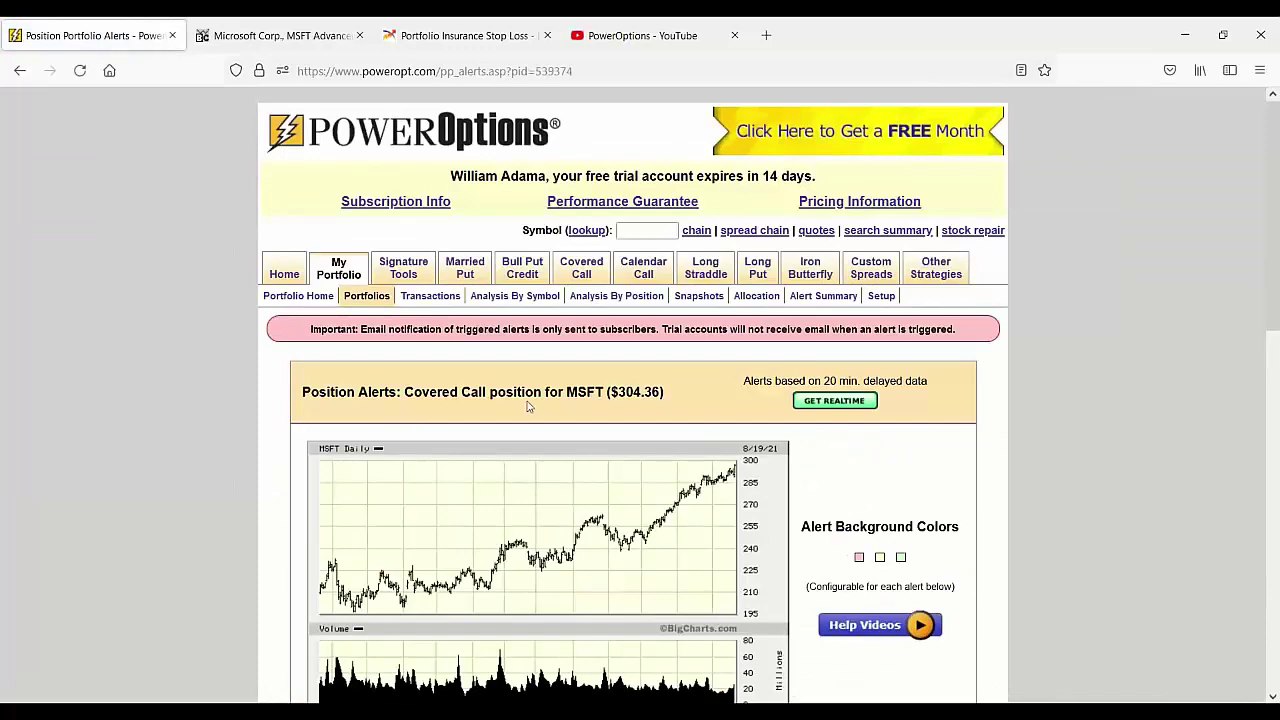
scroll(529, 406, down, 4)
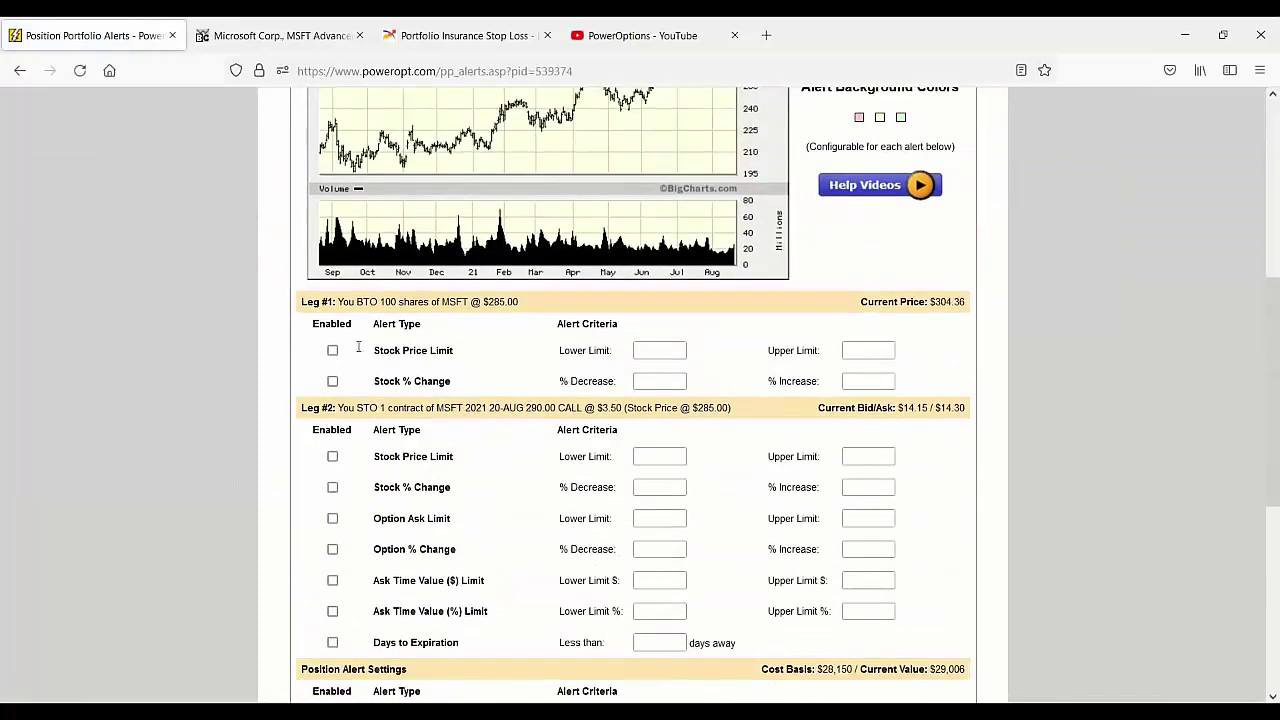
click(850, 350)
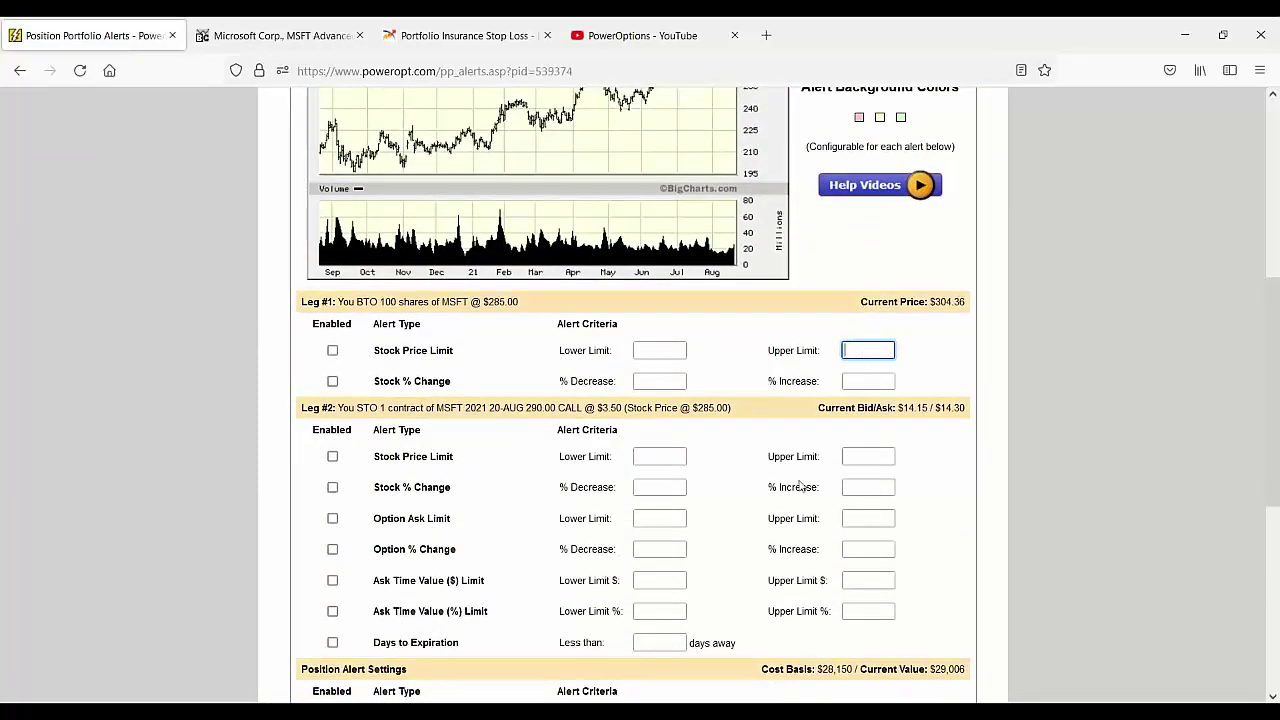
text(292)
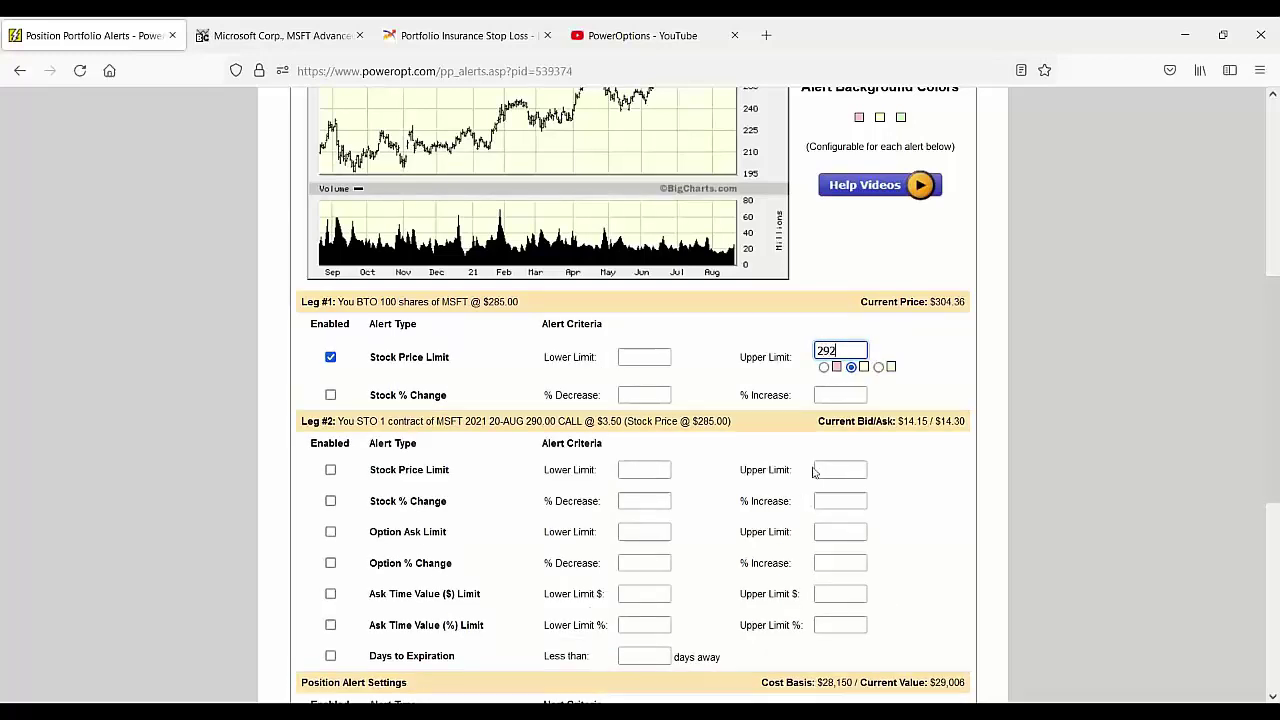
click(823, 367)
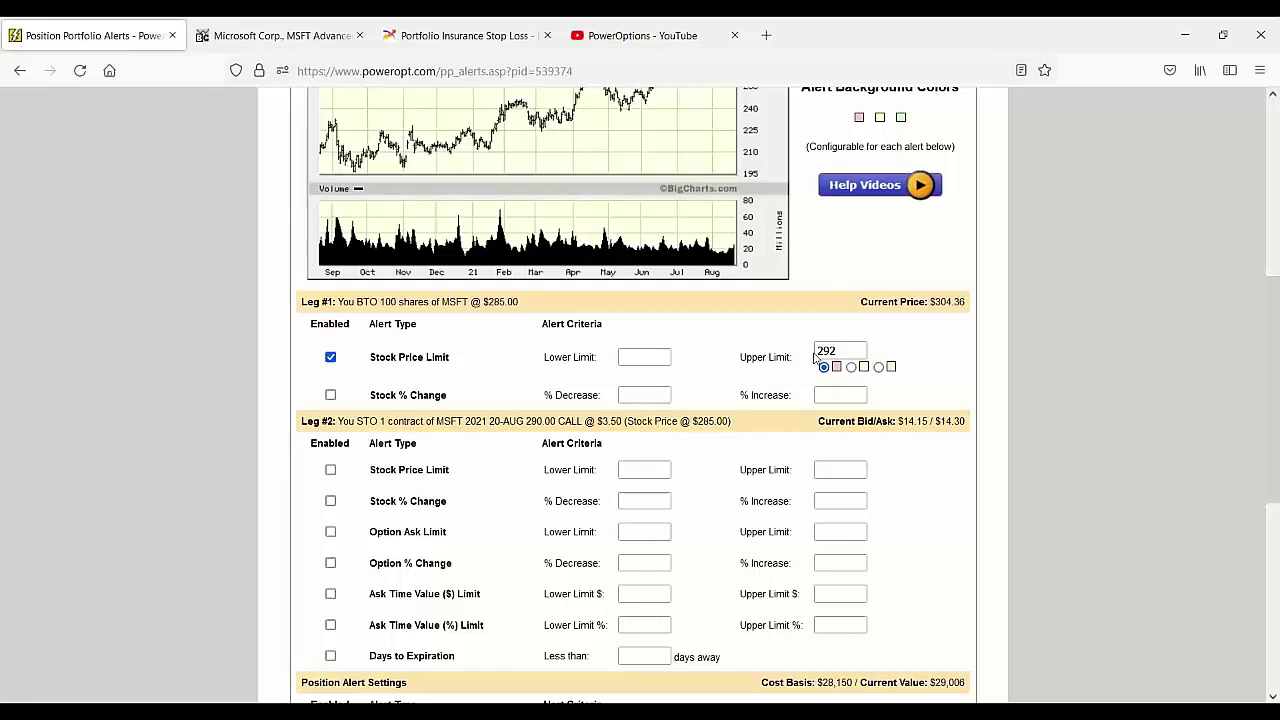
Step: Review the time value, days-to-expiration and percent increase limits, then save the alerts
scroll(765, 382, down, 5)
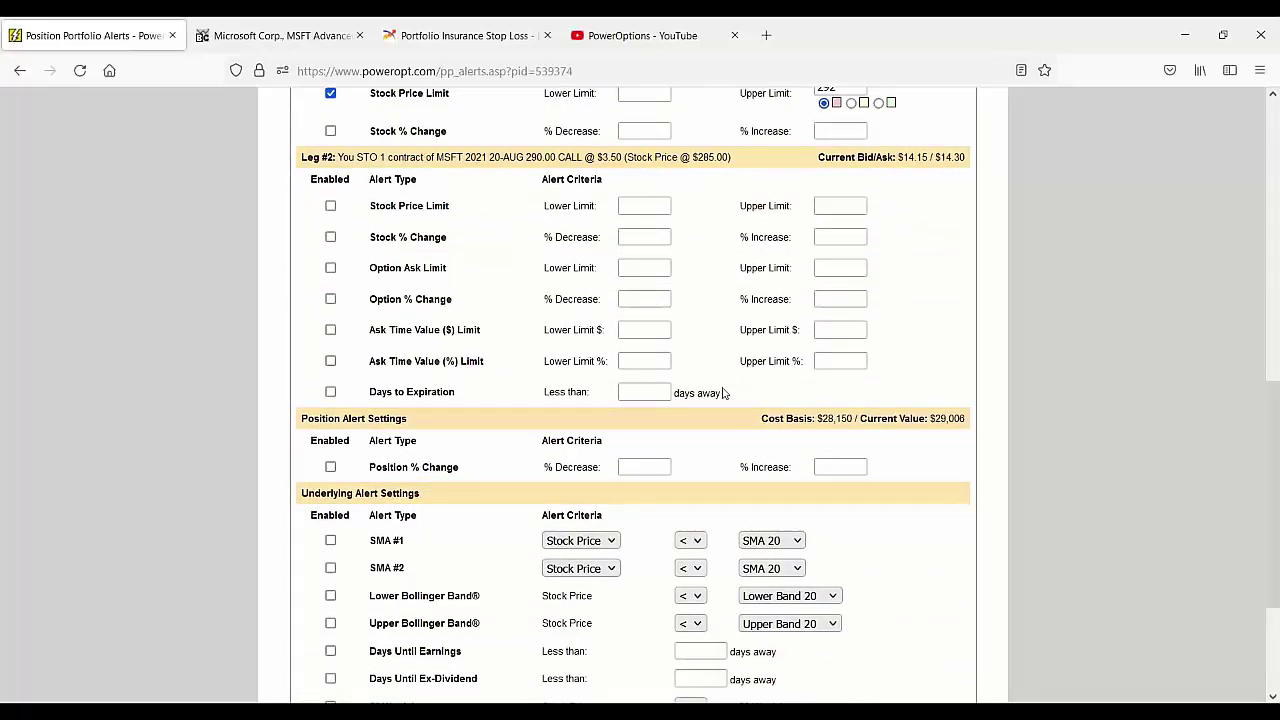
click(652, 332)
click(652, 391)
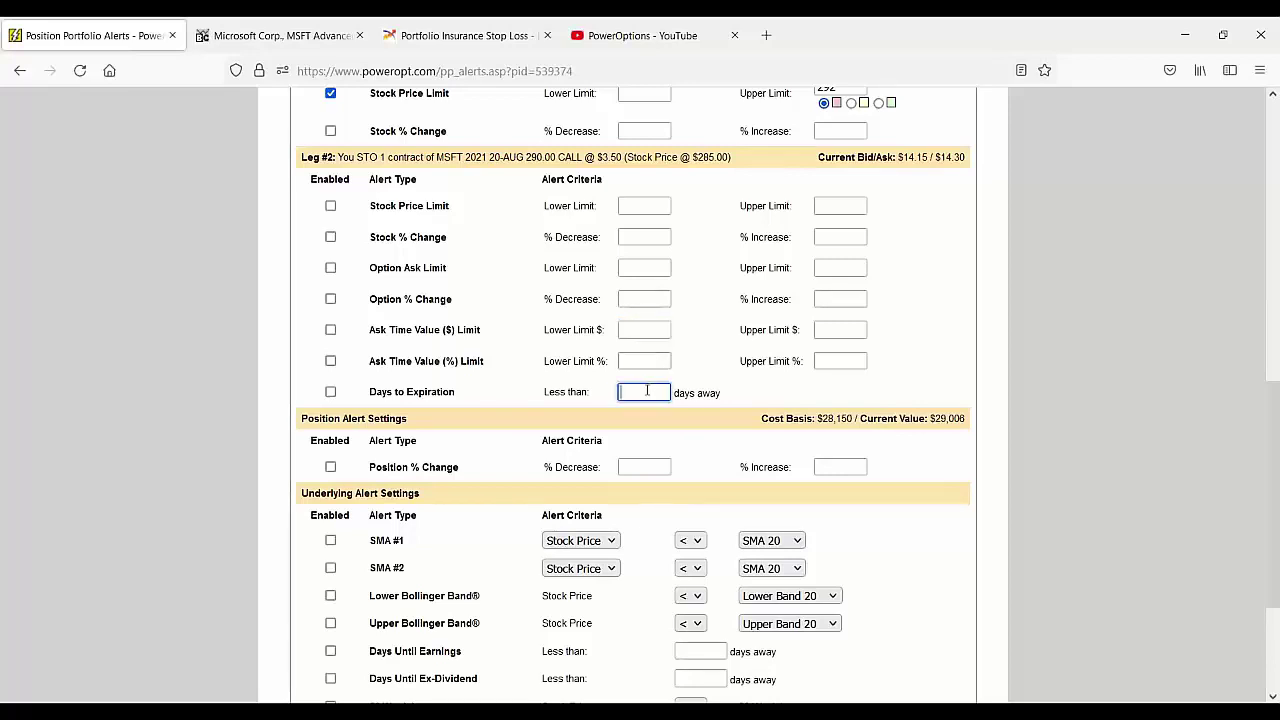
click(829, 459)
scroll(829, 461, down, 2)
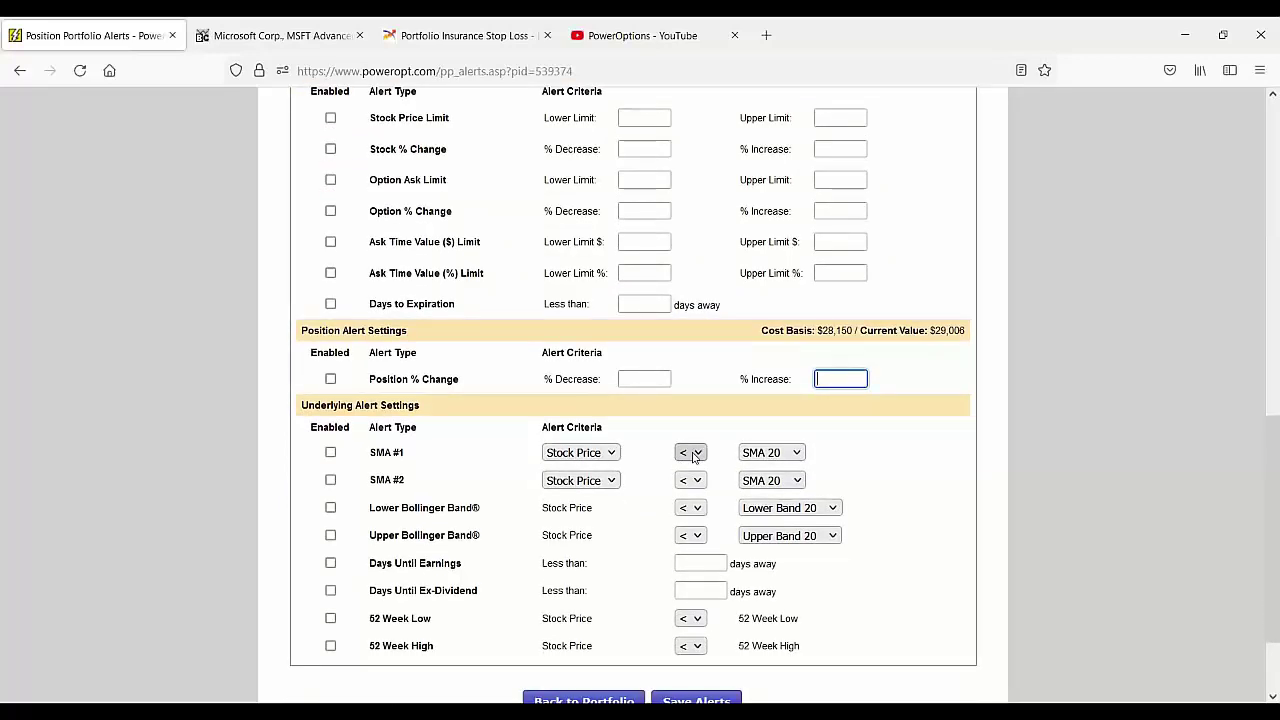
scroll(694, 466, up, 10)
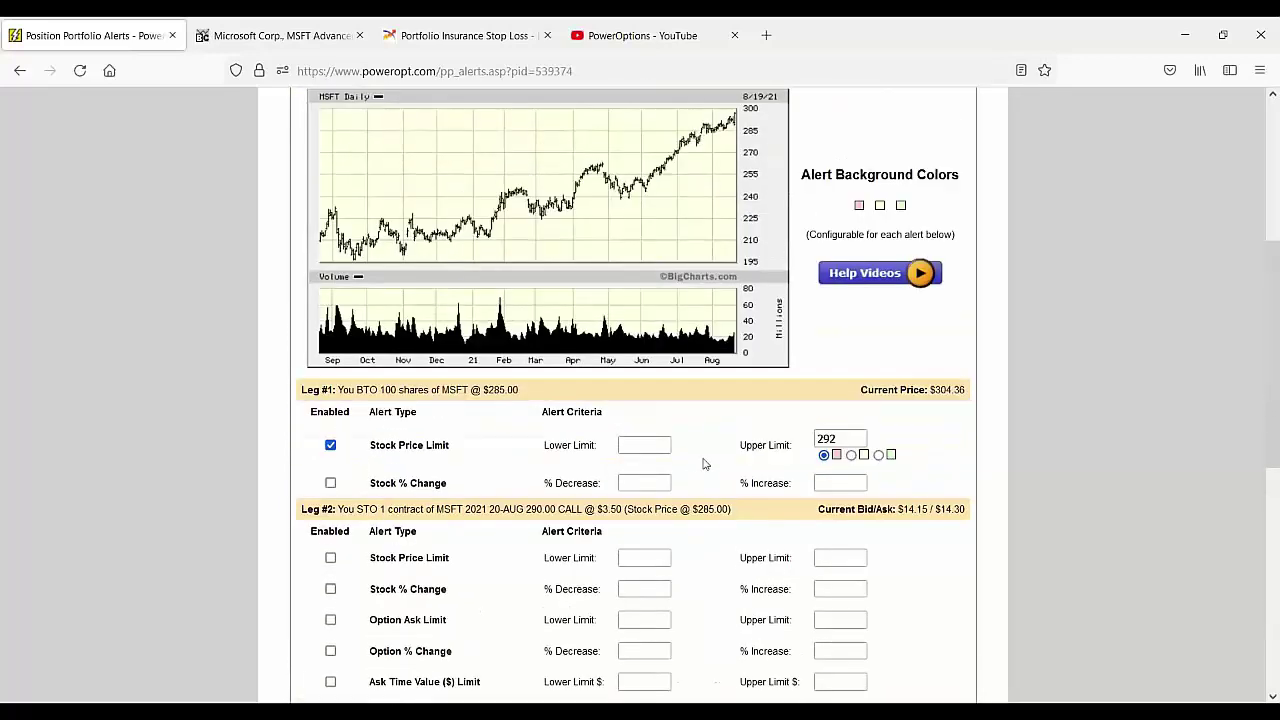
click(856, 438)
scroll(850, 440, down, 11)
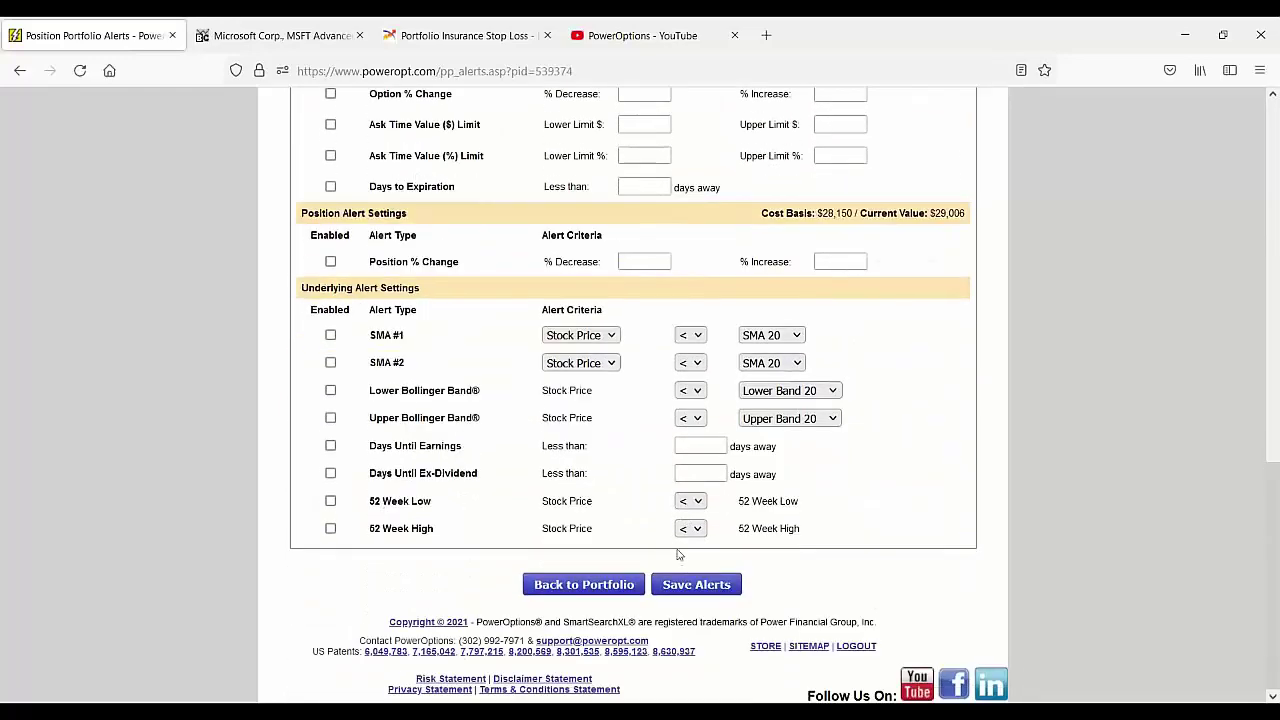
click(692, 584)
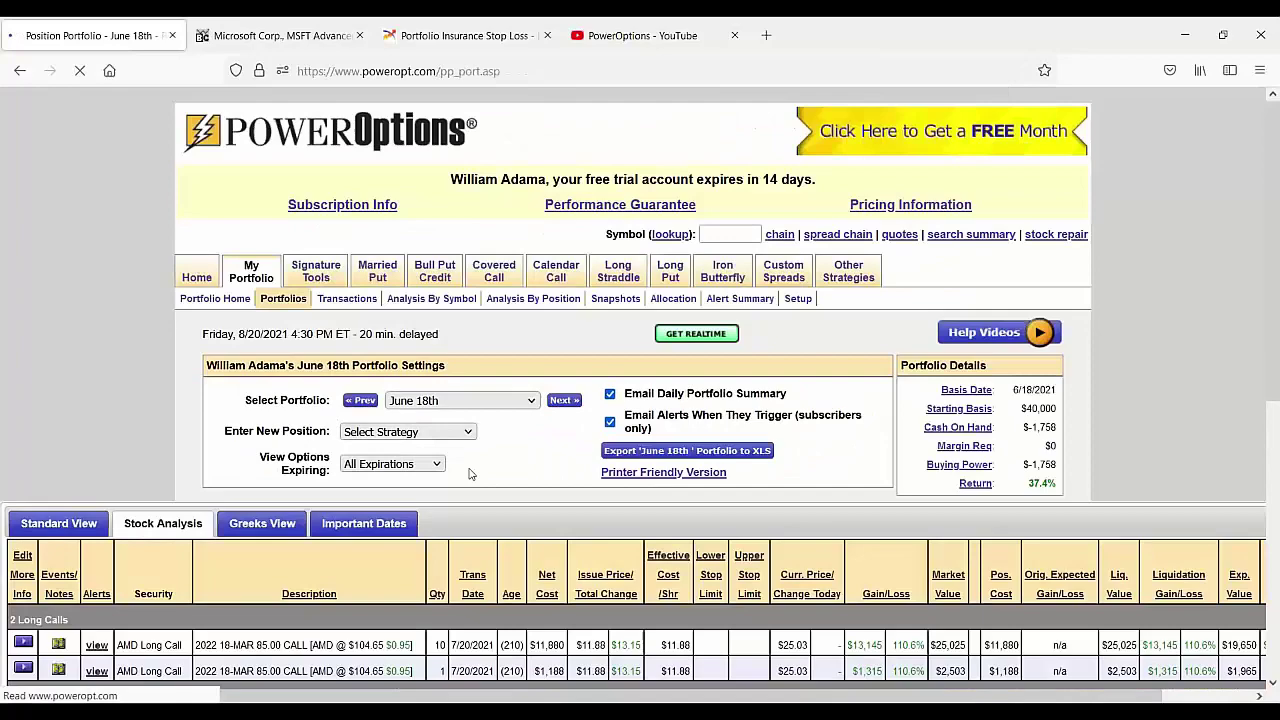
Step: Scroll to the positions table and open the MSFT covered call's actions menu at Position Actions
scroll(480, 478, down, 6)
scroll(471, 474, down, 2)
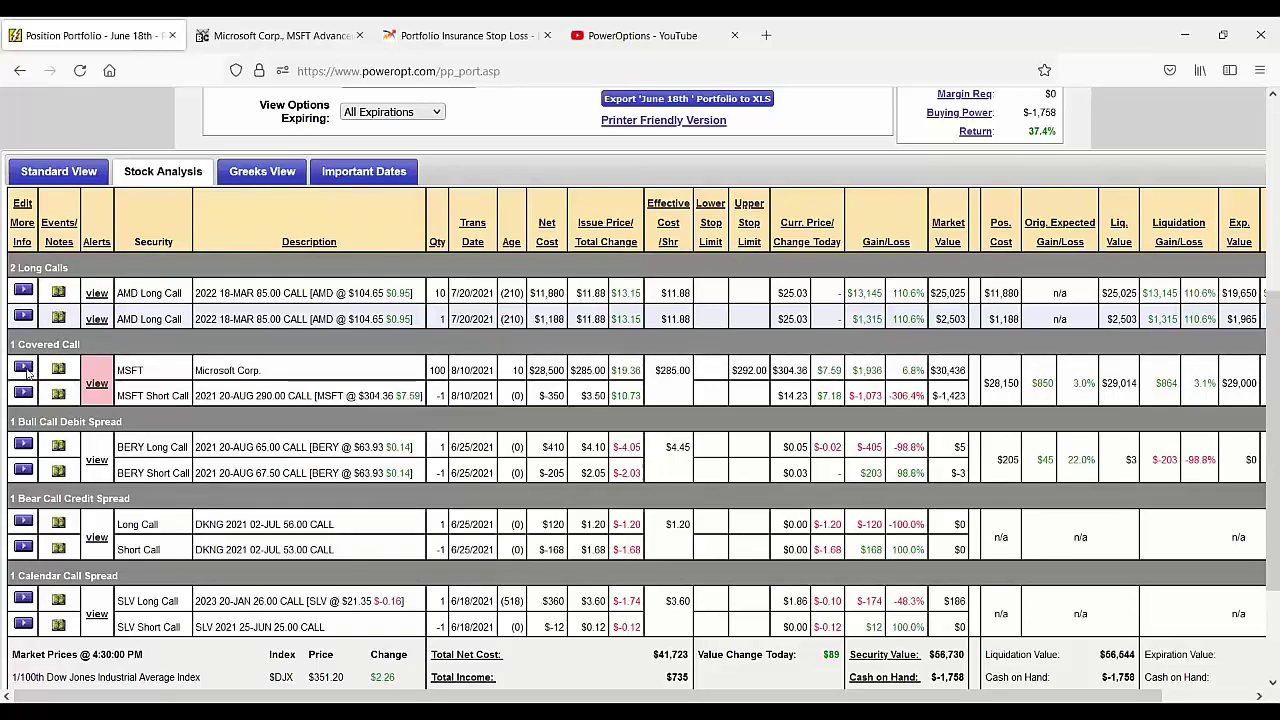
click(26, 371)
mouse_move(100, 424)
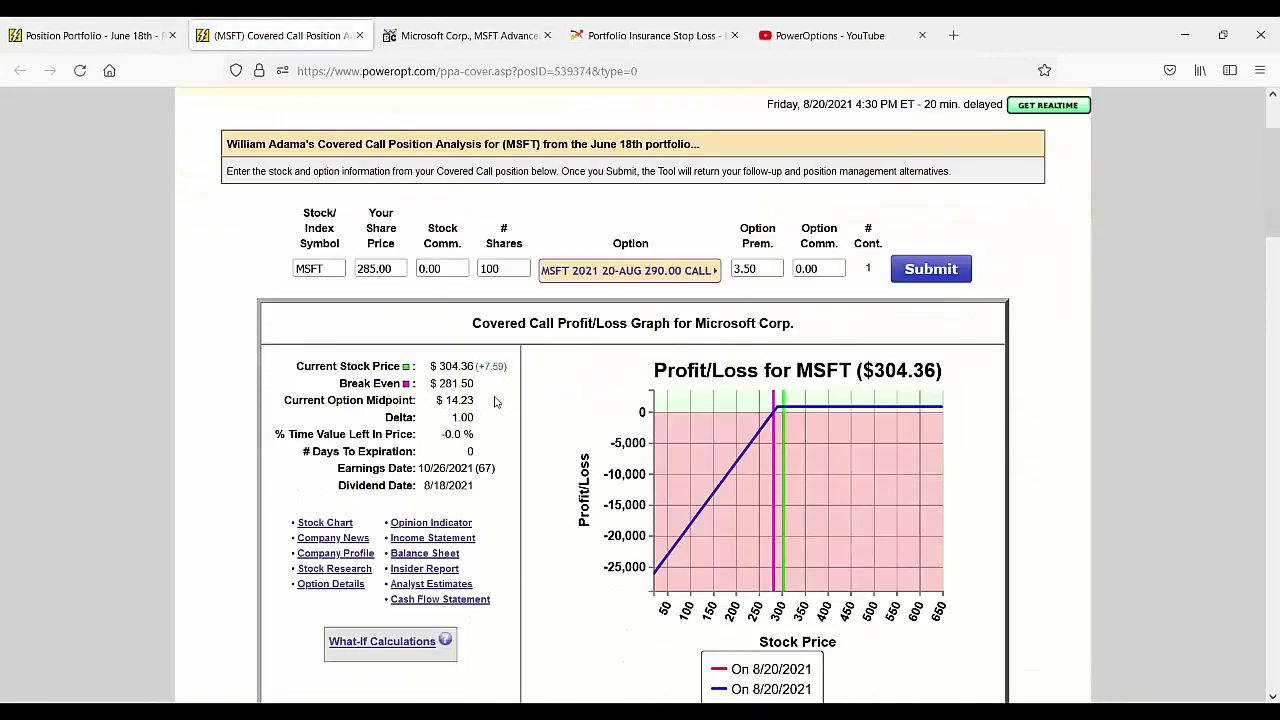
Step: Scroll the MSFT position analysis, highlighting the 3.1% liquidation and 3.0% expiration returns
scroll(494, 401, down, 3)
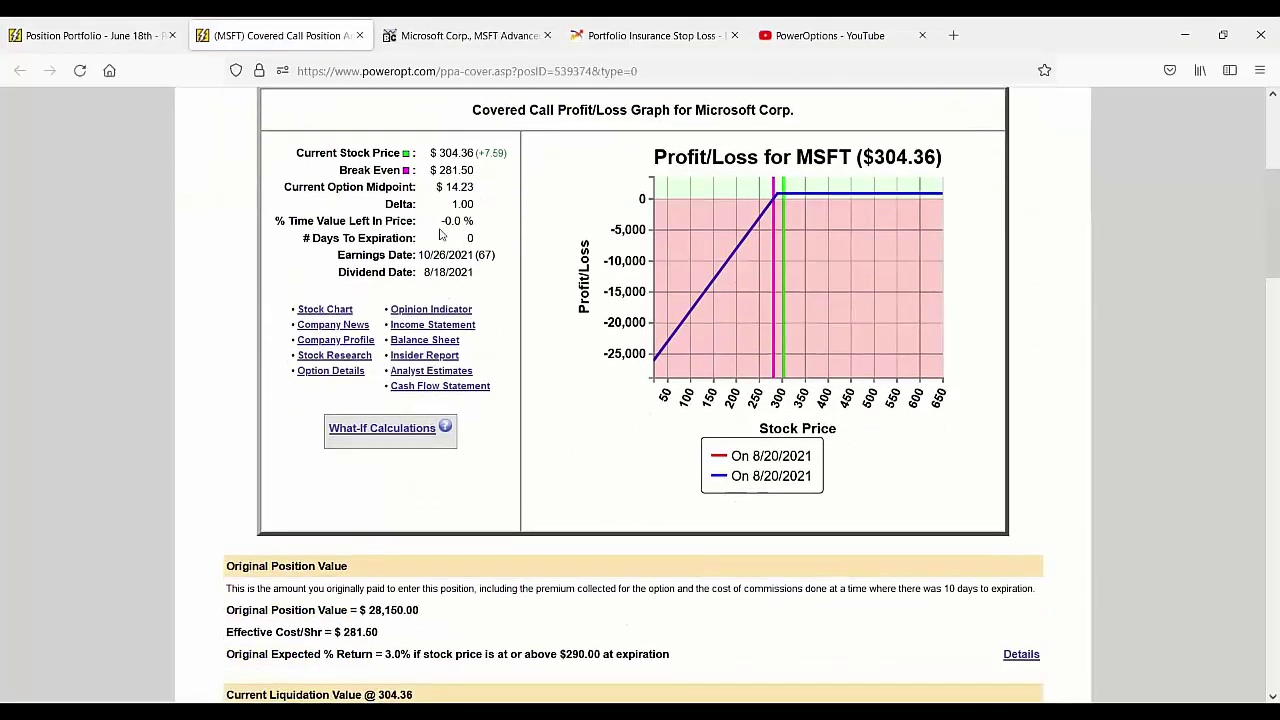
drag(455, 218, 480, 220)
scroll(512, 419, down, 6)
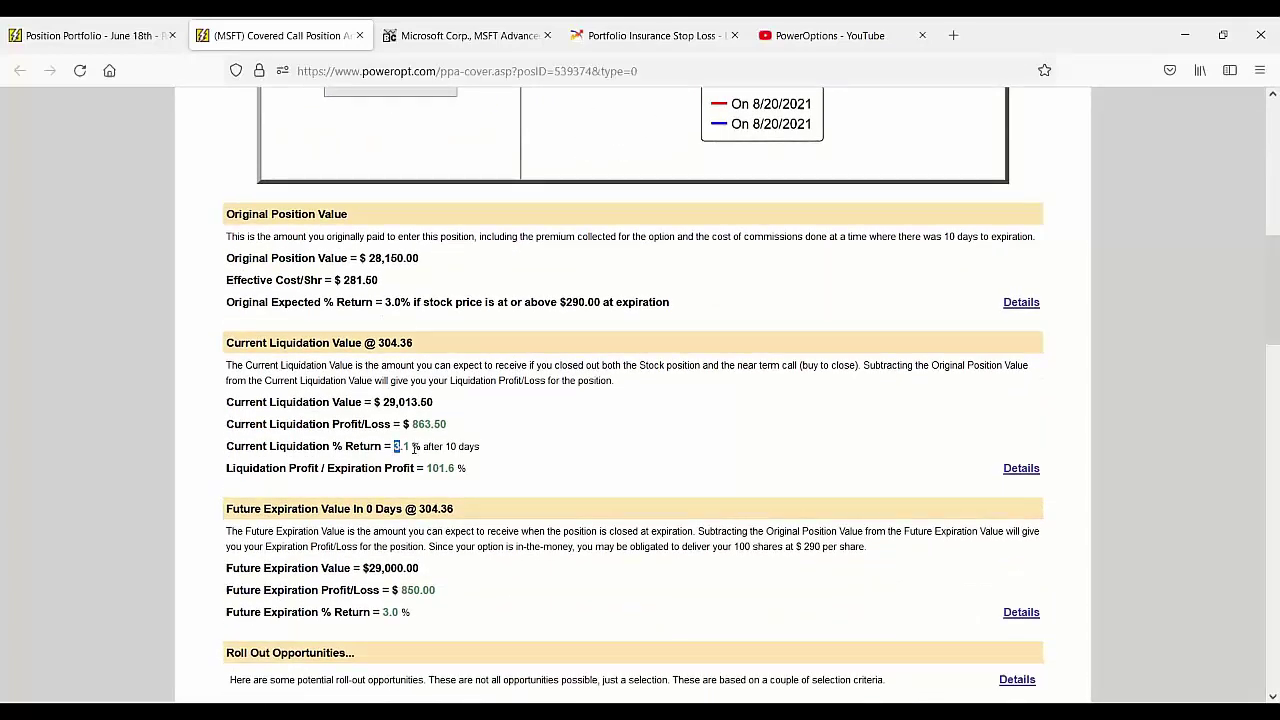
drag(395, 447, 484, 451)
scroll(520, 448, down, 2)
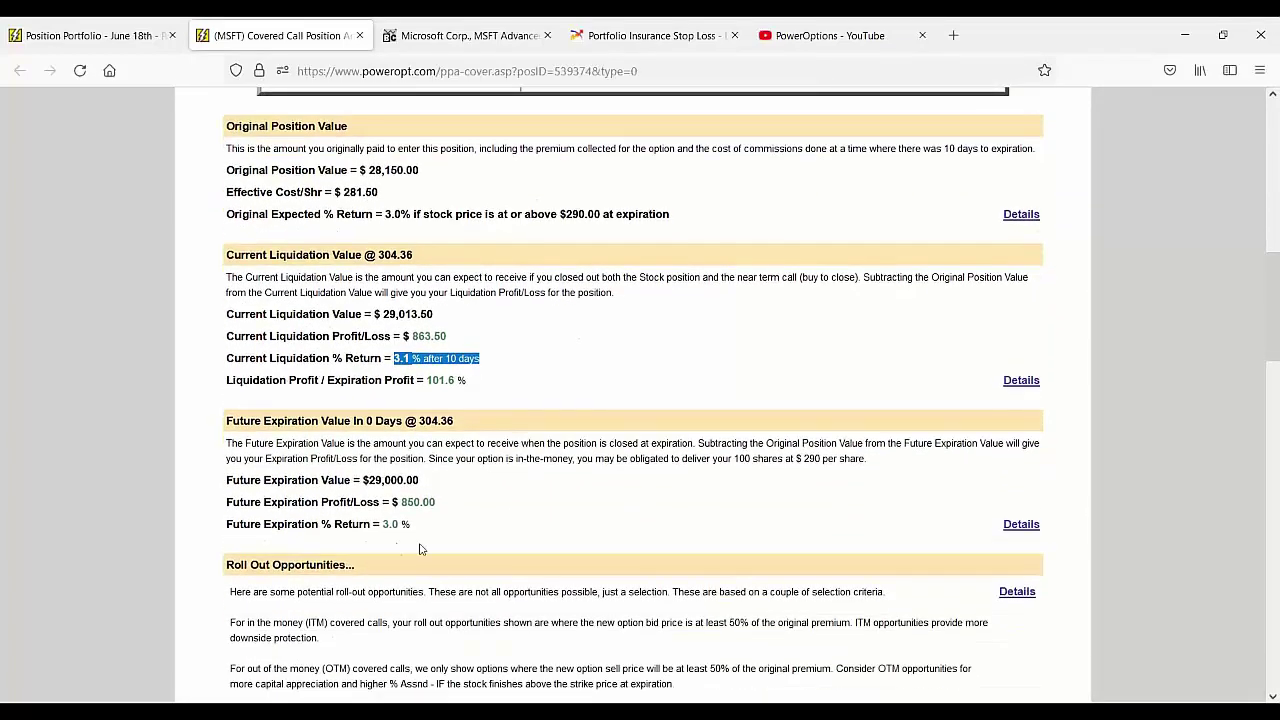
drag(377, 528, 425, 532)
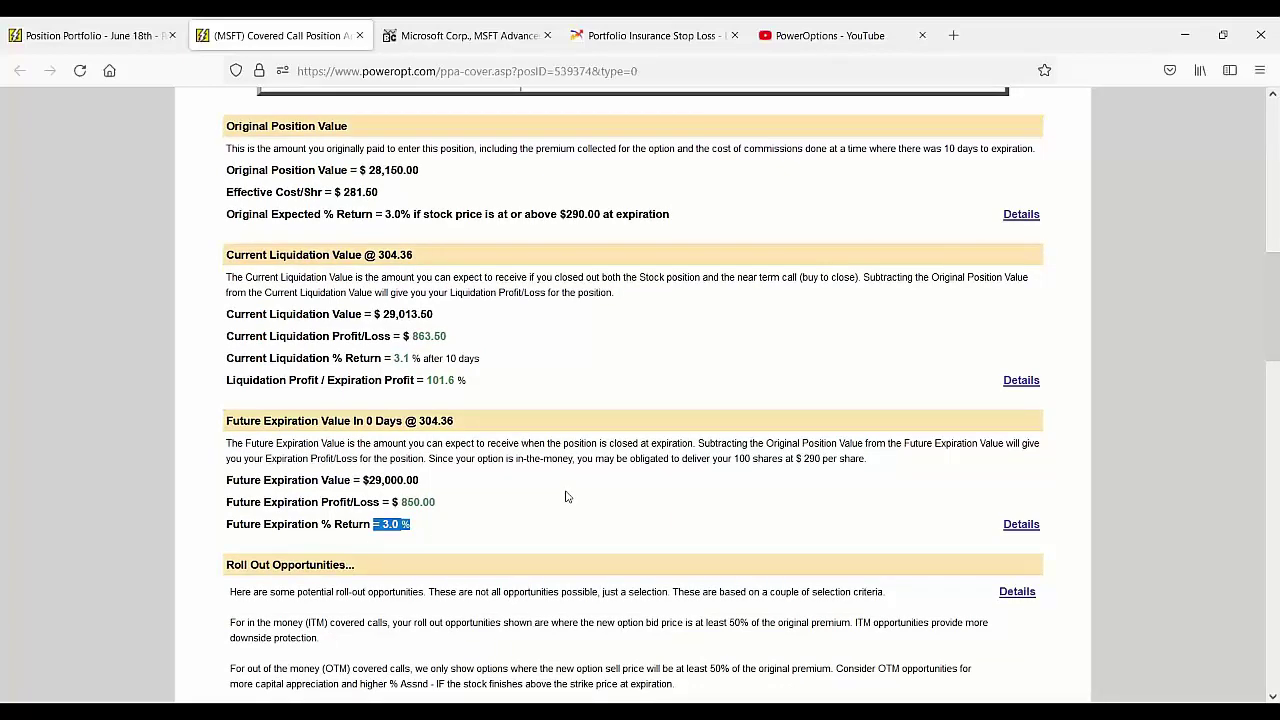
scroll(565, 495, down, 7)
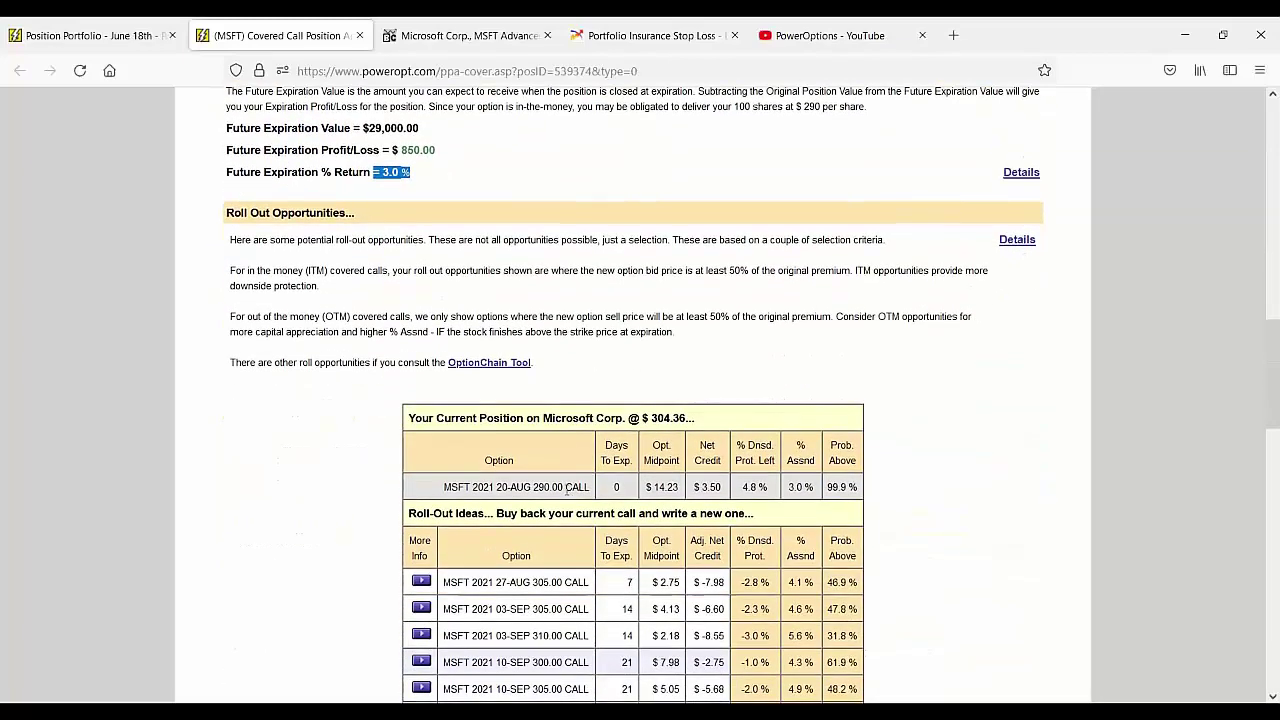
scroll(567, 486, down, 2)
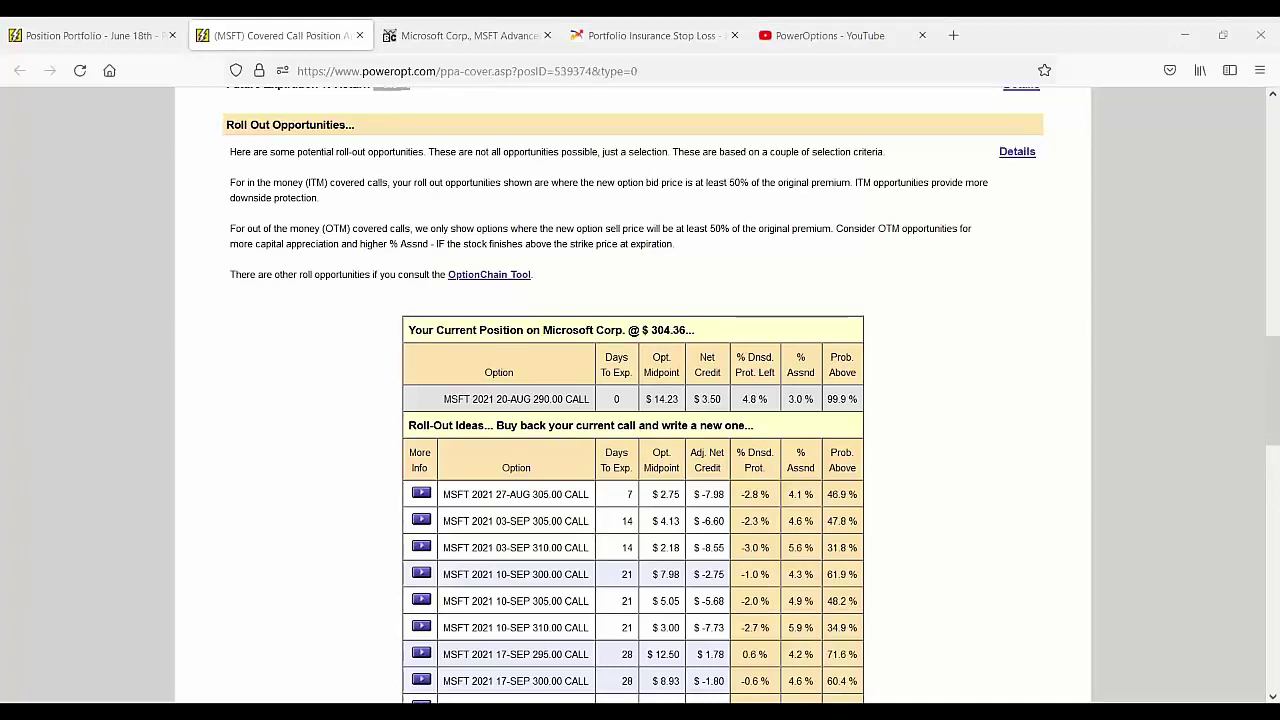
Step: Jot the 2–2.5 target range and 3.0 beside the Roll Out Opportunities table
mouse_move(906, 300)
mouse_down()
mouse_move(948, 327)
mouse_move(972, 306)
mouse_move(978, 323)
mouse_move(996, 311)
mouse_move(996, 326)
mouse_up()
click(938, 313)
click(983, 320)
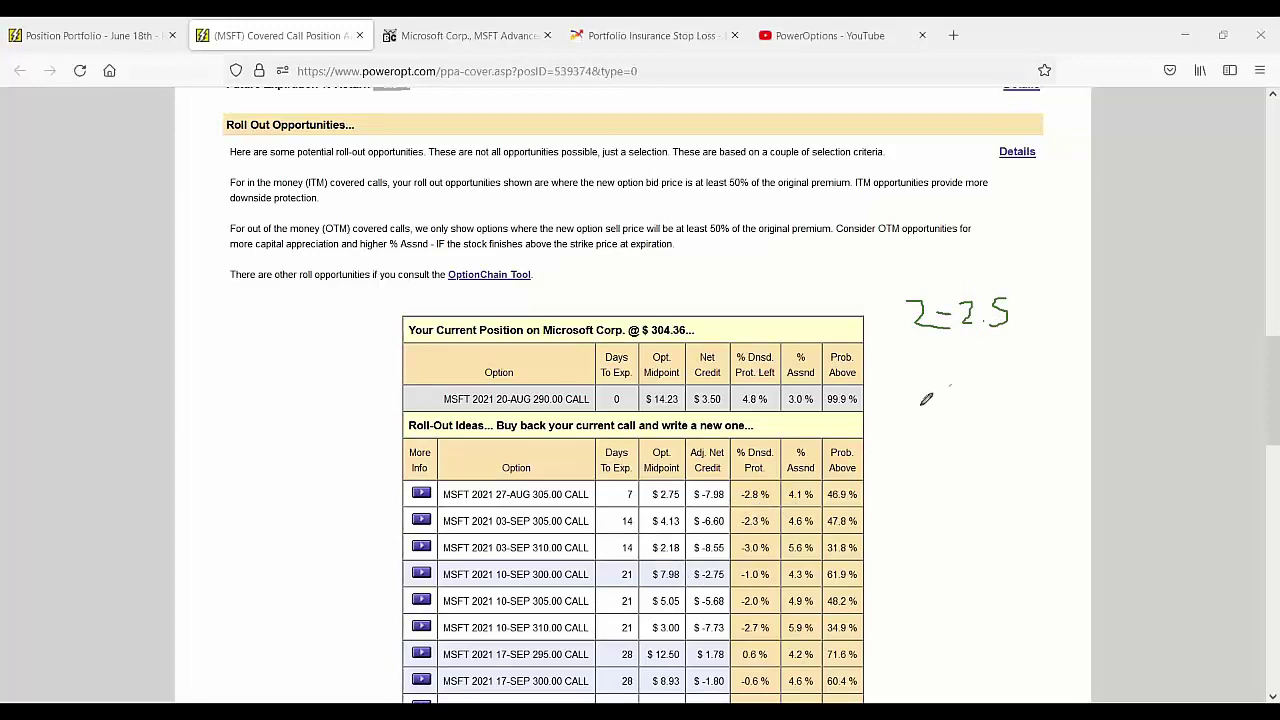
mouse_move(892, 459)
mouse_down()
mouse_move(918, 460)
mouse_move(900, 487)
mouse_up()
click(922, 483)
drag(964, 452, 946, 476)
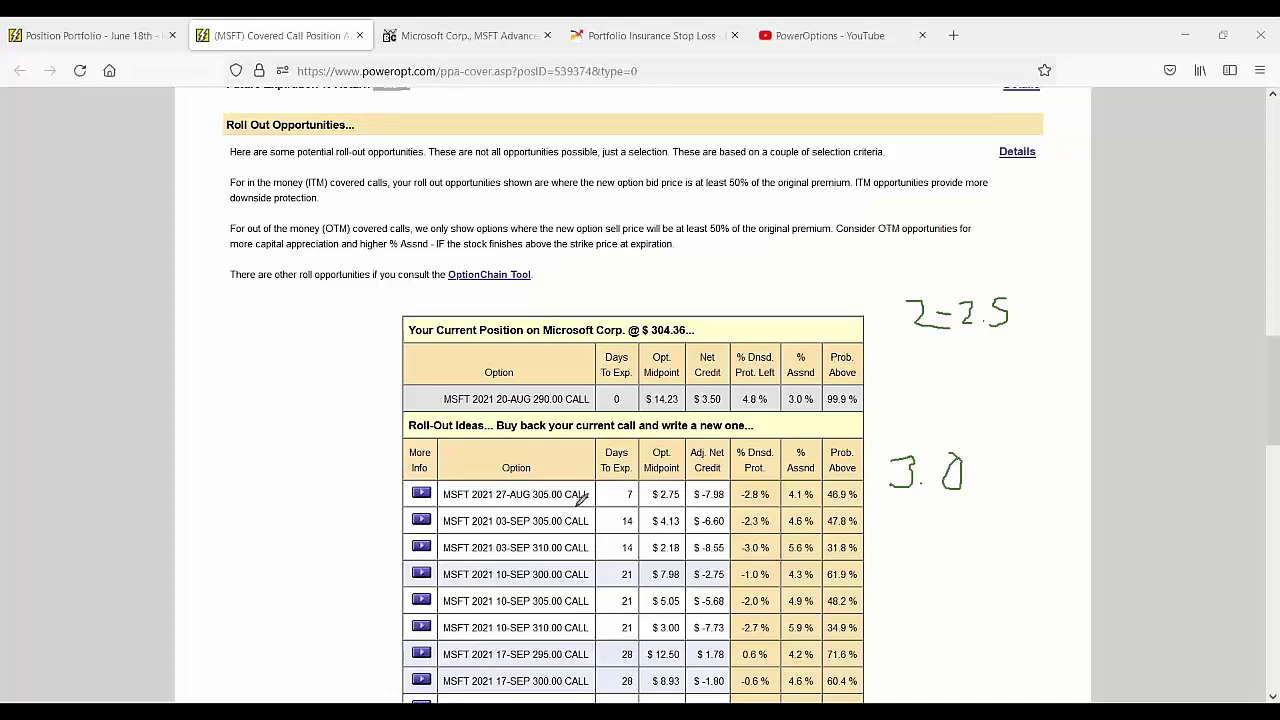
Step: Mark the 03-SEP 305 call, the $14.23 midpoint and 17-SEP 295's $1.78 credit, then clear the ink
mouse_move(577, 503)
mouse_down()
mouse_move(508, 514)
mouse_move(584, 532)
mouse_move(590, 500)
mouse_up()
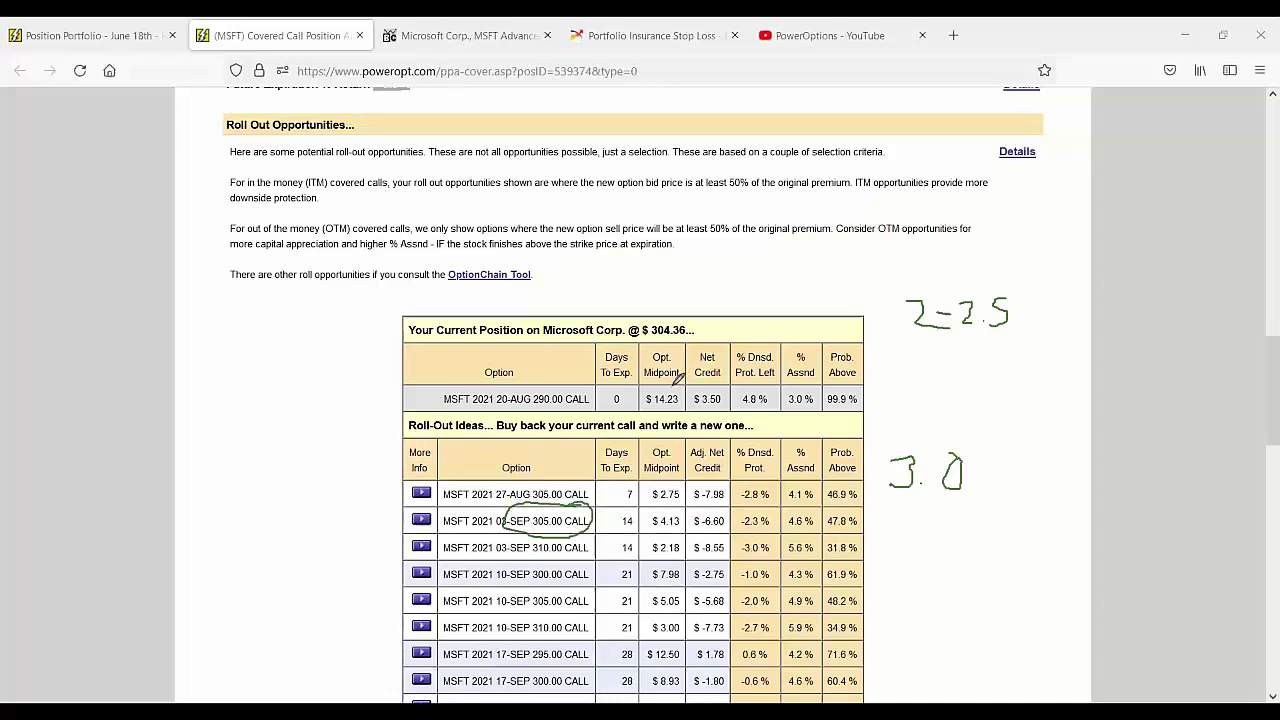
mouse_move(680, 387)
mouse_down()
mouse_move(636, 400)
mouse_move(692, 412)
mouse_move(664, 377)
mouse_up()
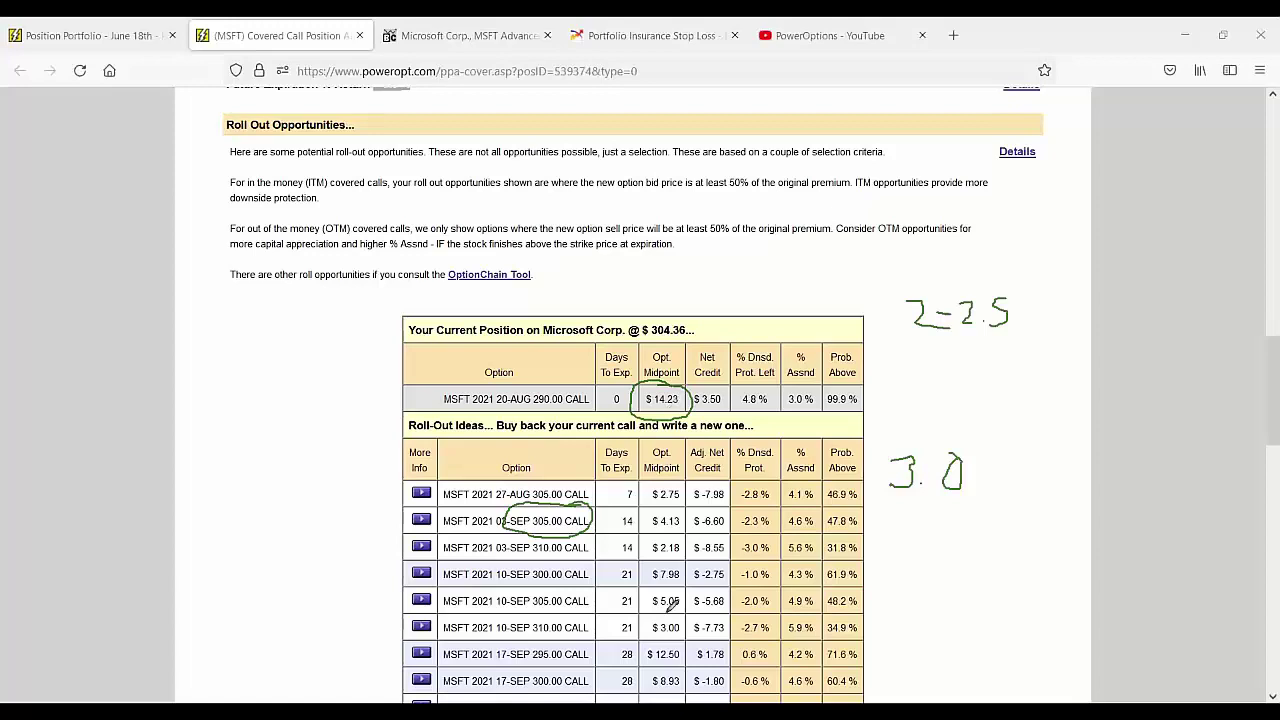
mouse_move(735, 646)
mouse_down()
mouse_move(548, 636)
mouse_move(520, 662)
mouse_move(578, 682)
mouse_move(744, 666)
mouse_move(735, 642)
mouse_move(538, 642)
mouse_up()
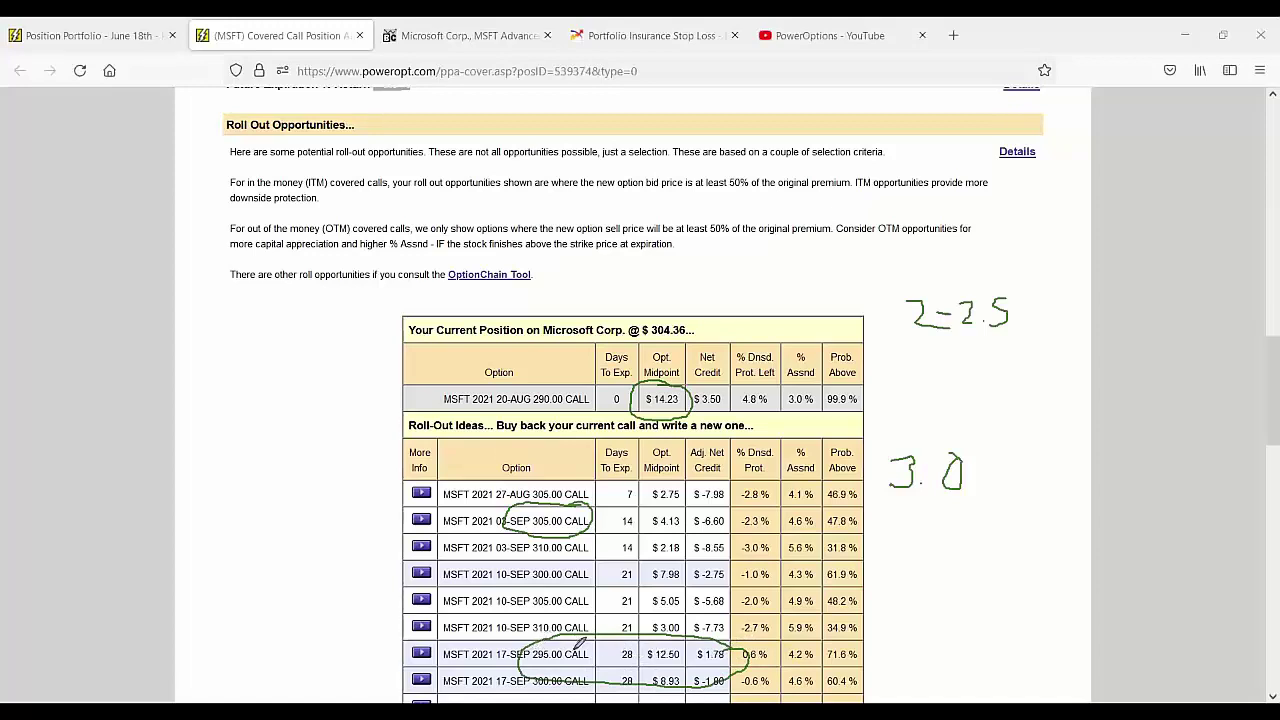
mouse_move(641, 642)
mouse_down()
mouse_move(618, 640)
mouse_move(637, 662)
mouse_move(632, 643)
mouse_up()
drag(712, 386, 667, 364)
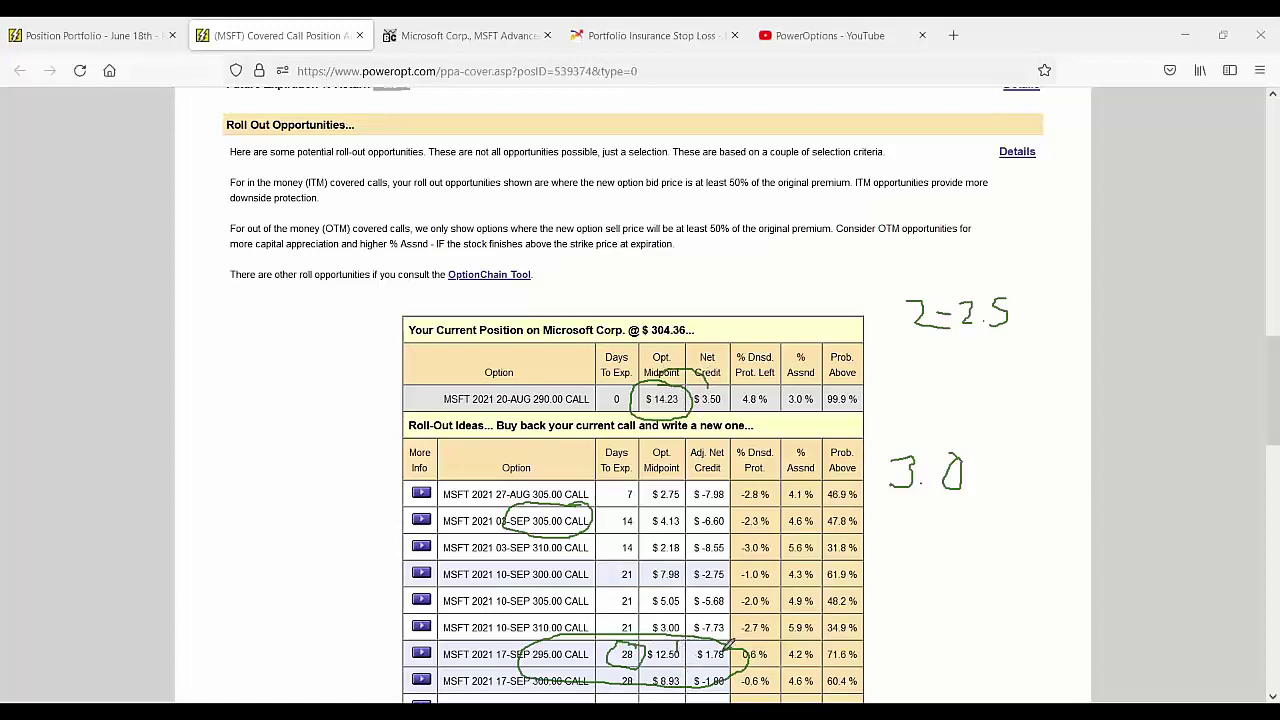
mouse_move(700, 640)
mouse_down()
mouse_move(698, 662)
mouse_move(792, 640)
mouse_move(778, 666)
mouse_move(820, 648)
mouse_up()
mouse_move(931, 616)
mouse_down()
mouse_move(930, 656)
mouse_move(984, 646)
mouse_up()
click(943, 647)
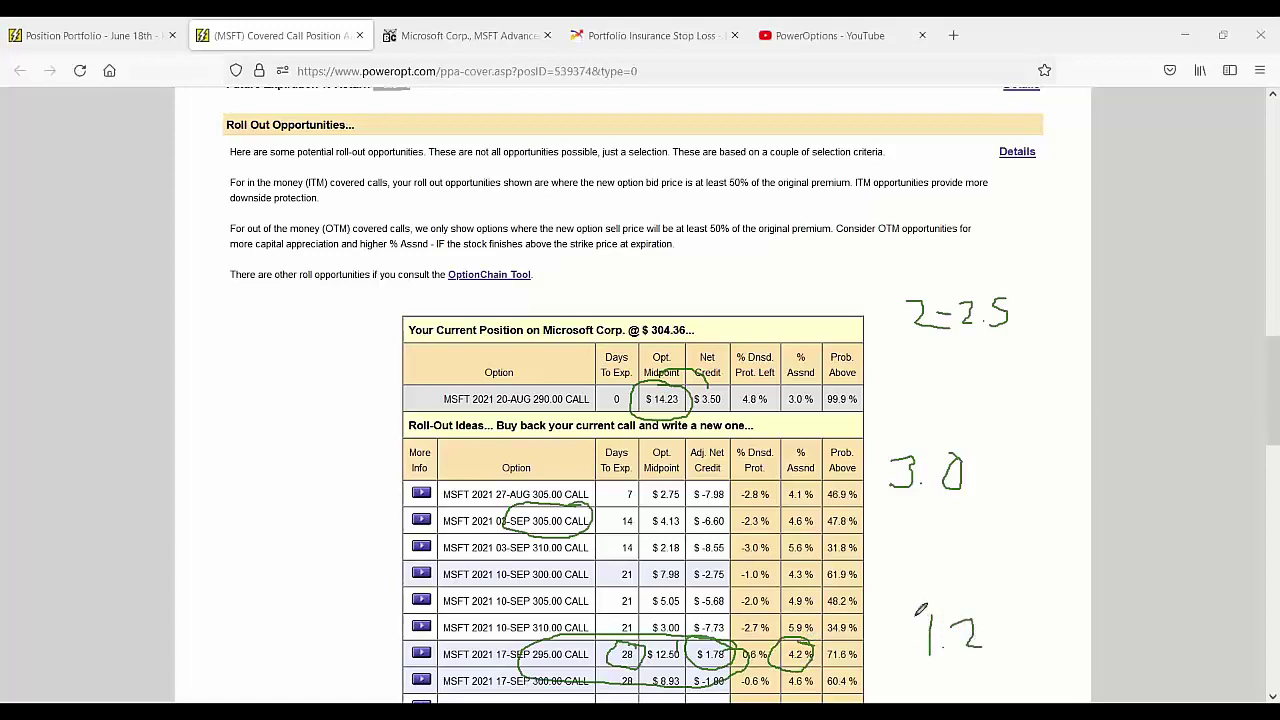
mouse_move(916, 612)
mouse_down()
mouse_move(908, 628)
mouse_move(1010, 612)
mouse_move(834, 668)
mouse_up()
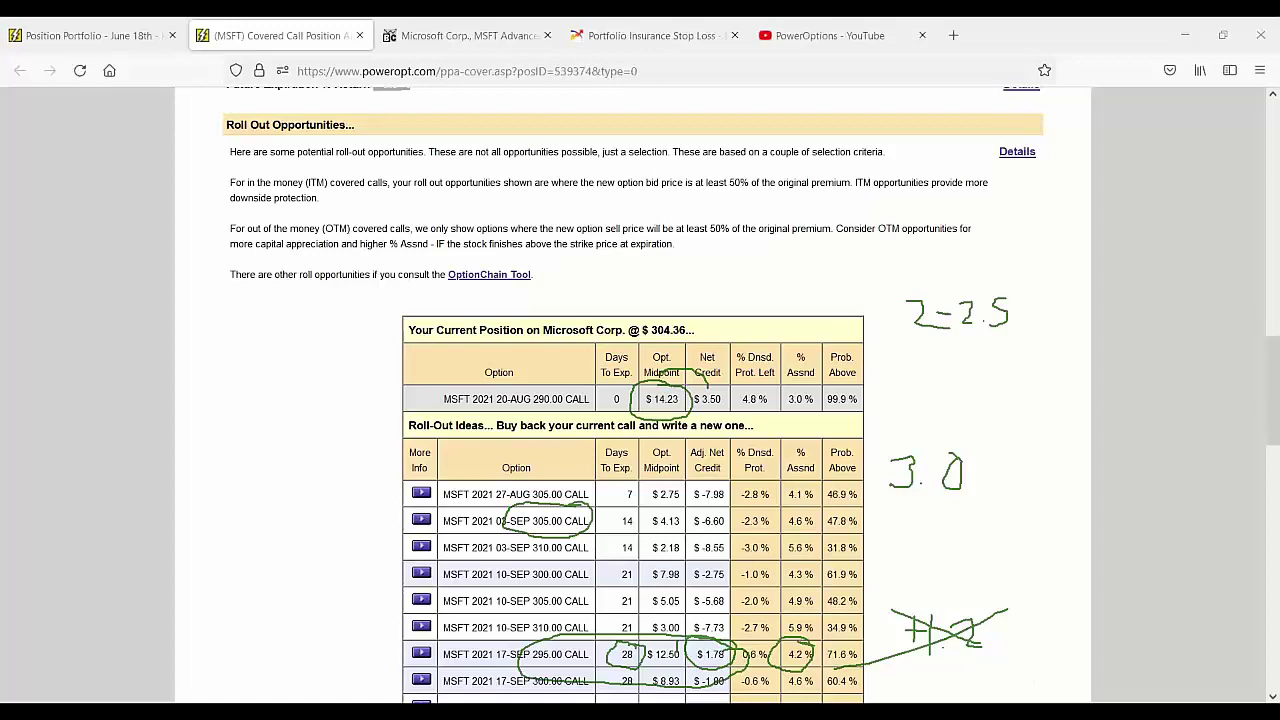
key(Escape)
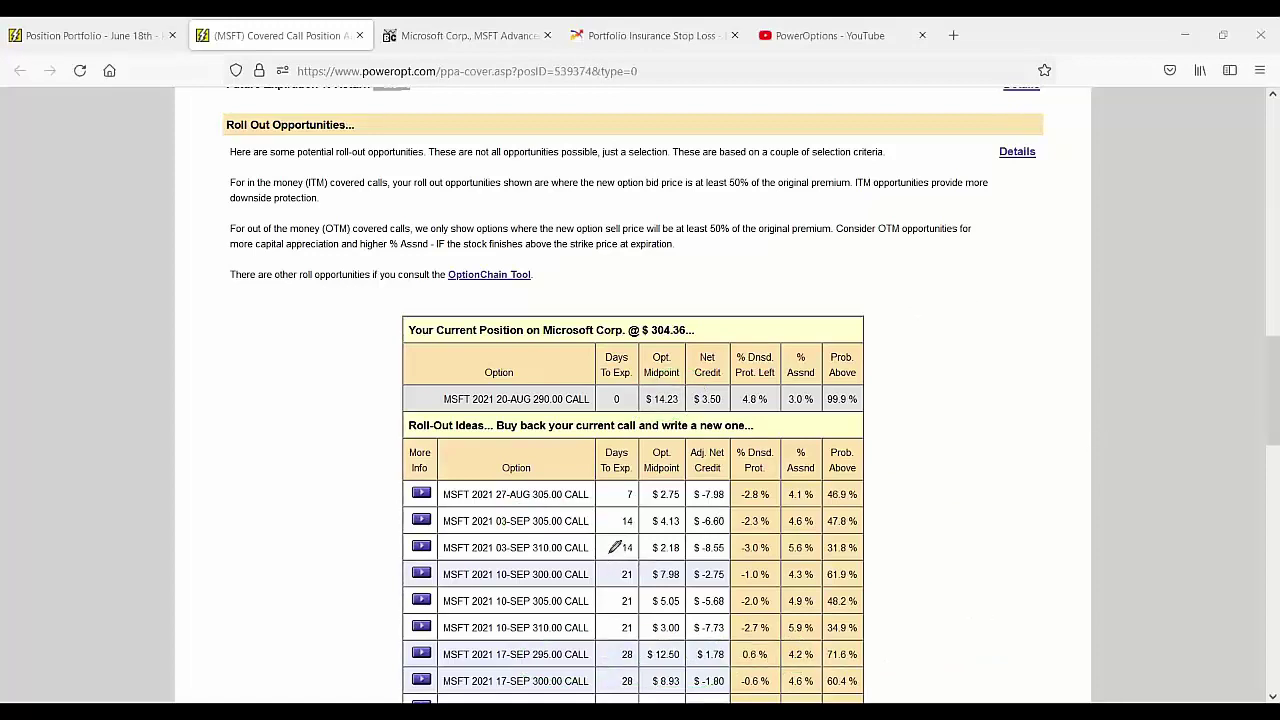
Step: Underline the 03-SEP 305 call, then circle the 03-SEP 310 call and its 5.6% return
mouse_move(496, 526)
mouse_down()
mouse_move(760, 532)
mouse_move(832, 520)
mouse_move(790, 502)
mouse_move(752, 516)
mouse_up()
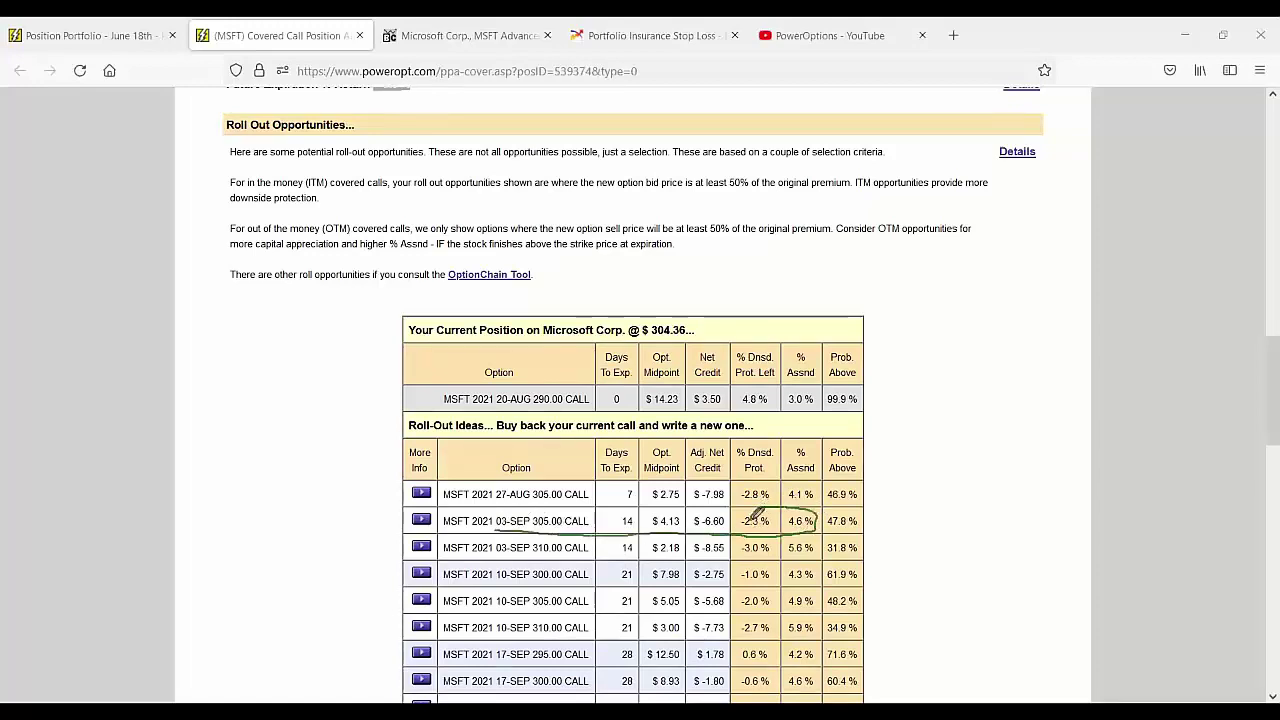
mouse_move(638, 505)
mouse_down()
mouse_move(628, 528)
mouse_move(553, 566)
mouse_move(598, 538)
mouse_up()
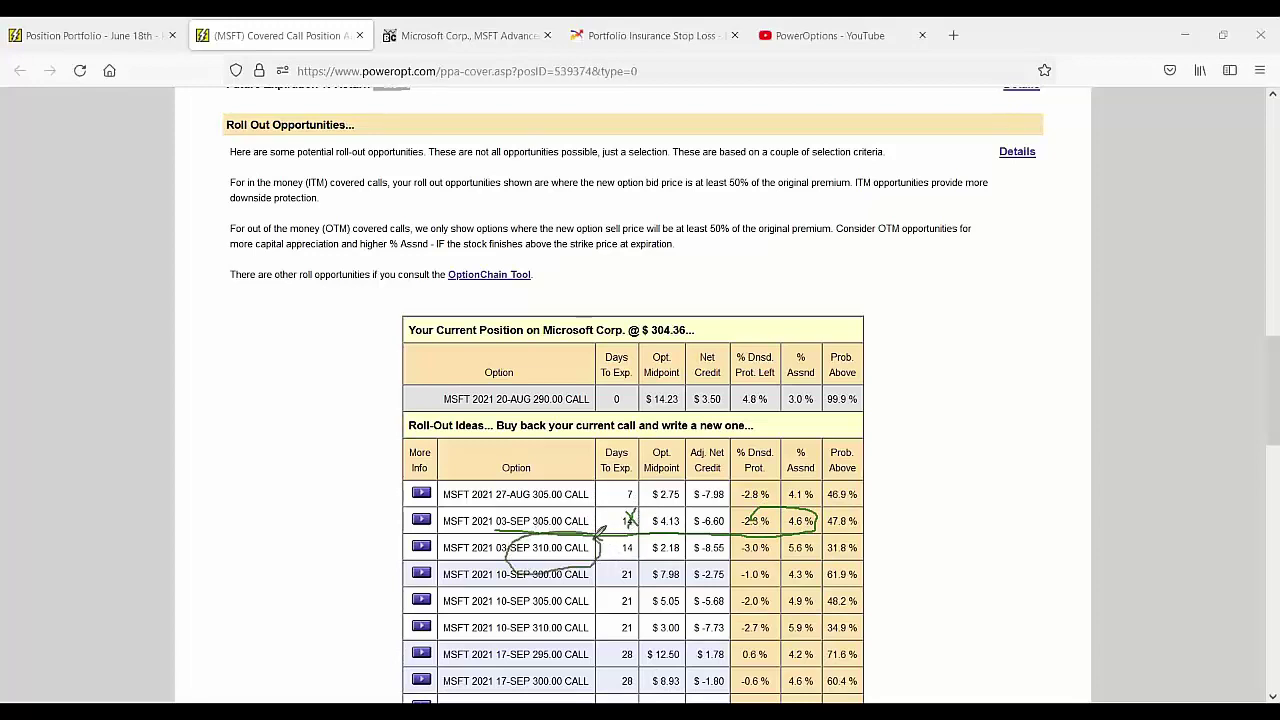
mouse_move(812, 540)
mouse_down()
mouse_move(785, 522)
mouse_move(775, 556)
mouse_move(818, 545)
mouse_move(800, 530)
mouse_up()
drag(746, 590, 758, 579)
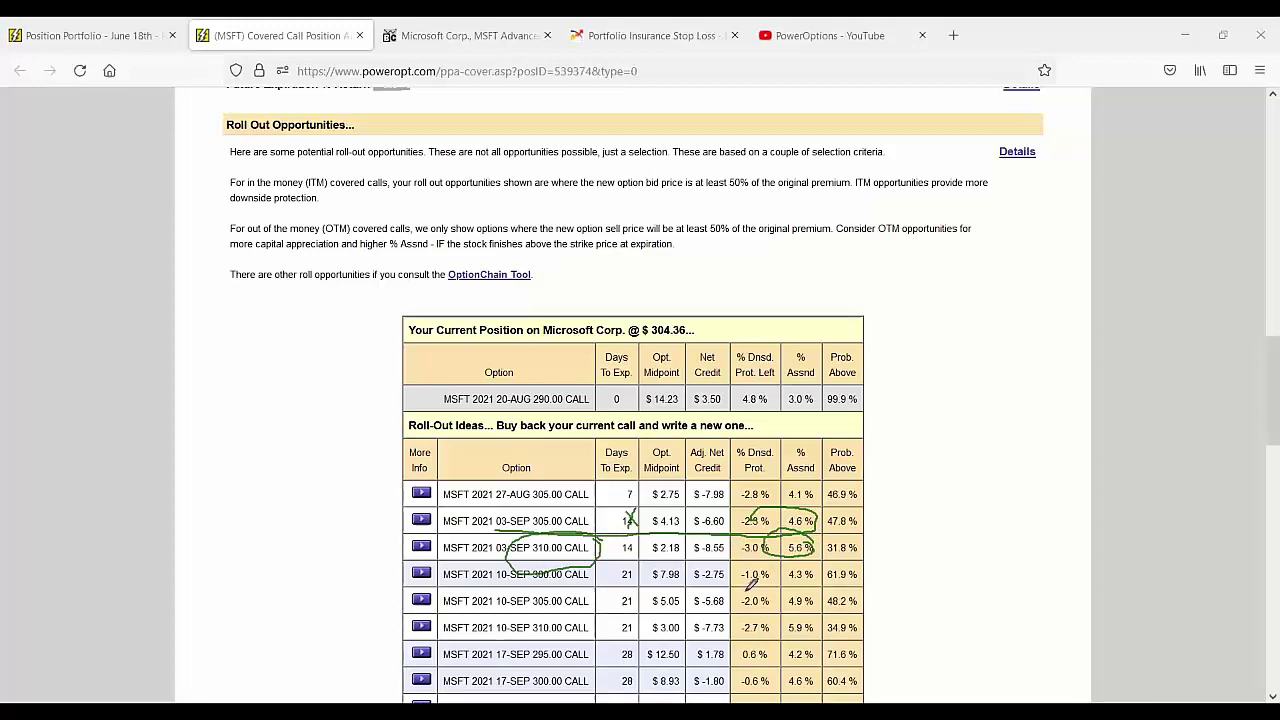
key(ctrl+z)
Step: Circle the $-8.55 adjusted net credit and sketch an arrowed payoff line with a number beside it
mouse_move(913, 434)
mouse_down()
mouse_move(934, 438)
mouse_move(940, 456)
mouse_move(926, 464)
mouse_up()
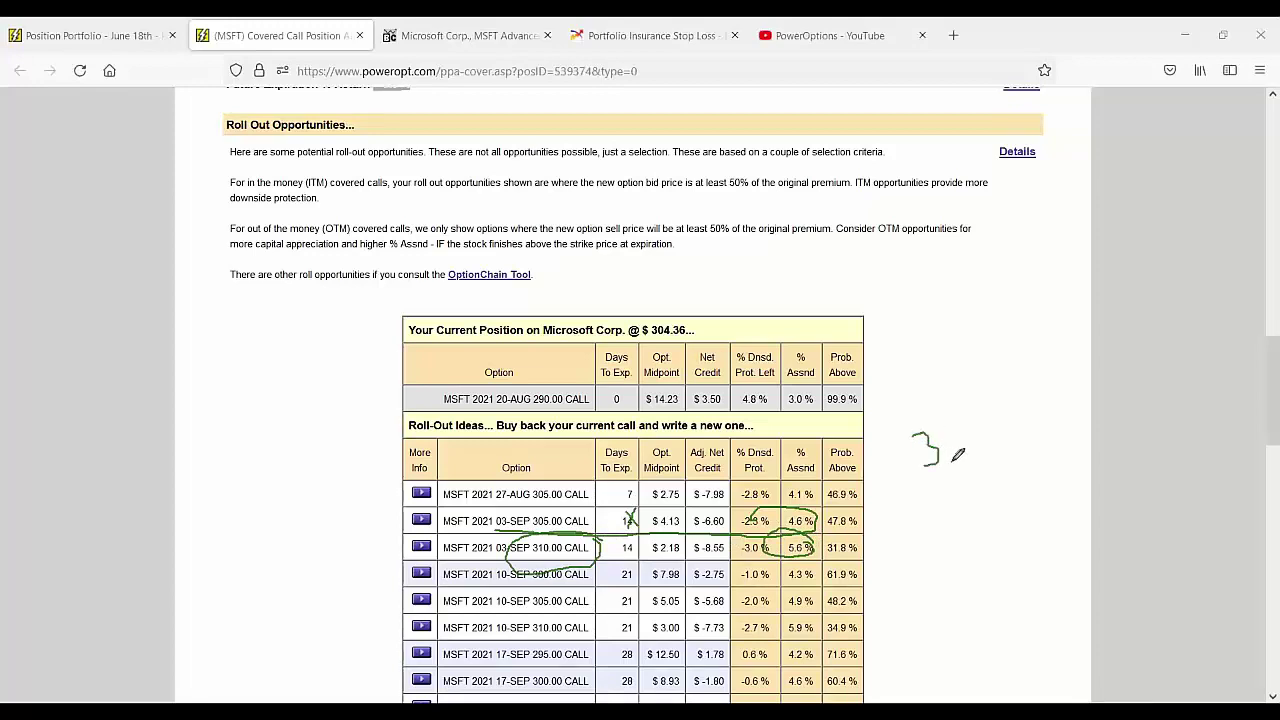
drag(652, 543, 526, 550)
mouse_move(676, 556)
mouse_down()
mouse_move(738, 552)
mouse_move(716, 530)
mouse_move(744, 560)
mouse_up()
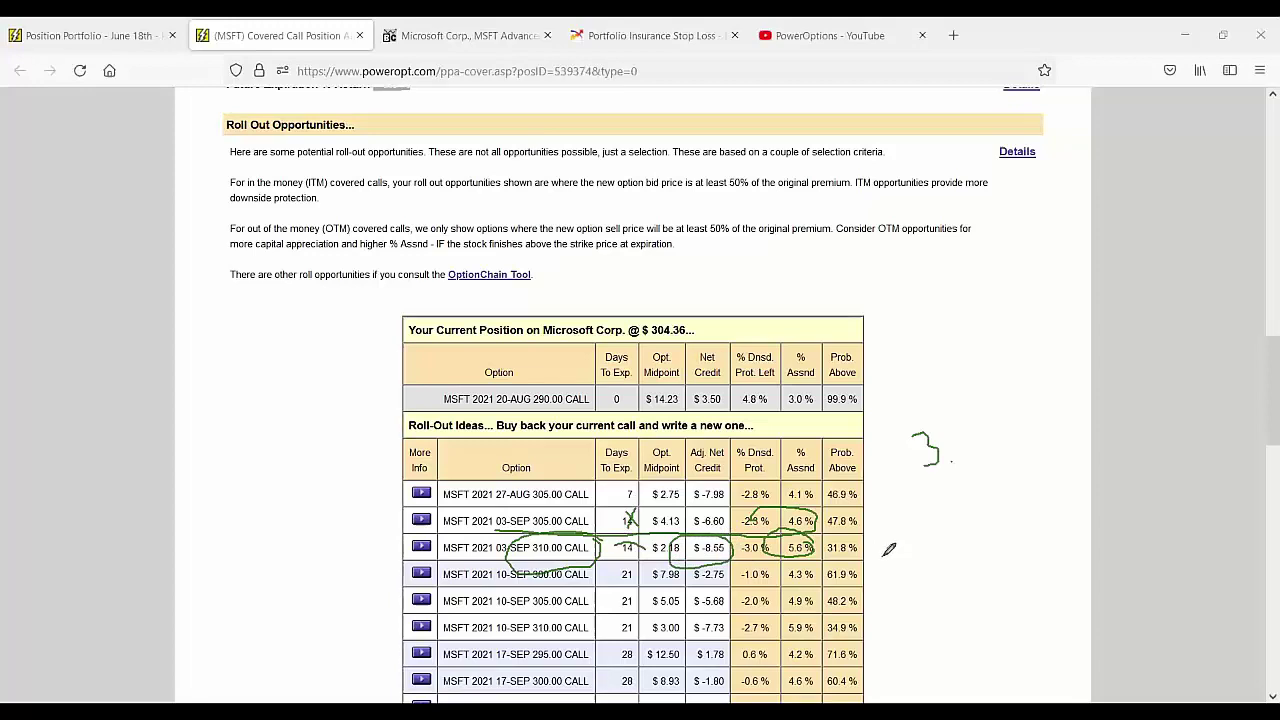
mouse_move(883, 555)
mouse_down()
mouse_move(962, 472)
mouse_move(1036, 470)
mouse_up()
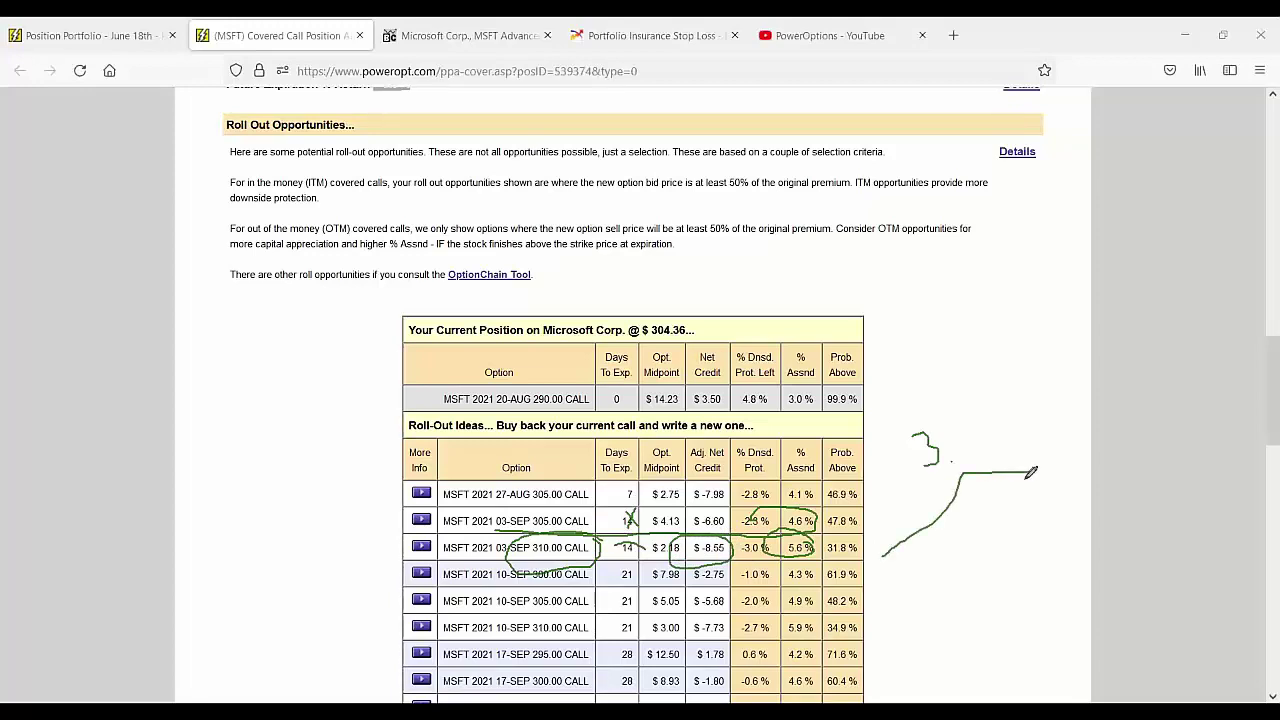
mouse_move(950, 464)
mouse_down()
mouse_move(928, 500)
mouse_move(962, 518)
mouse_up()
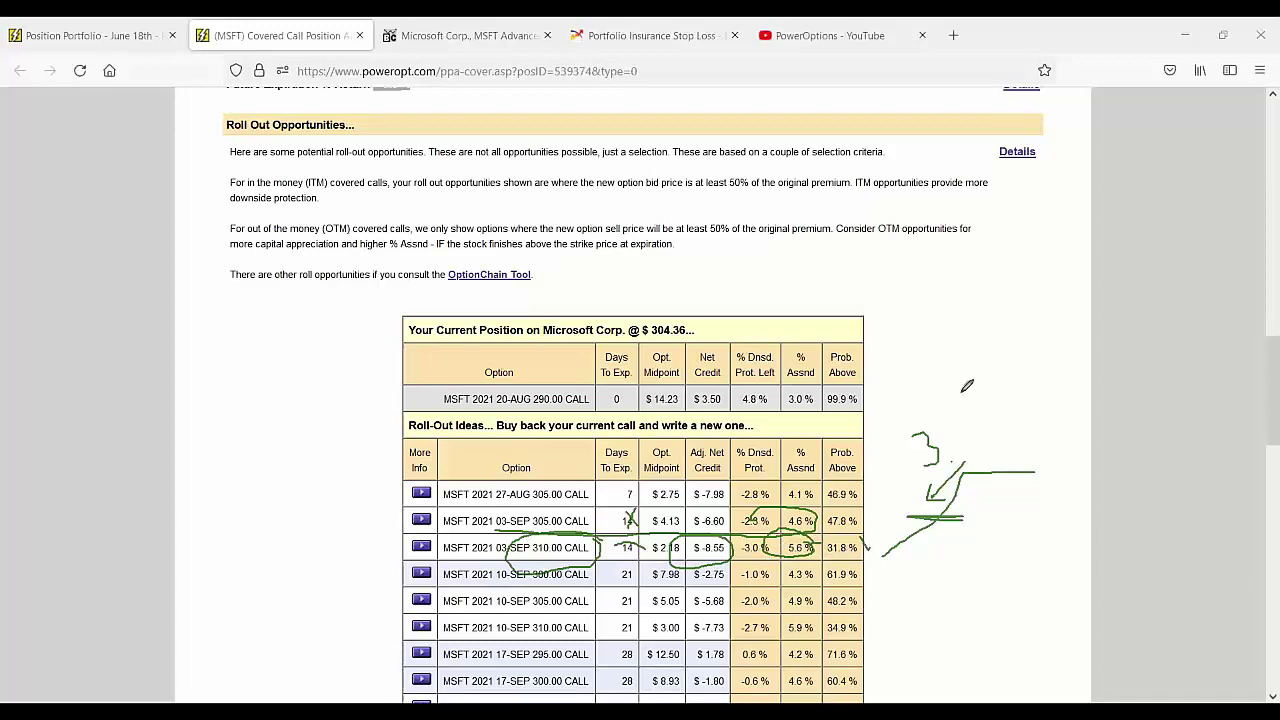
mouse_move(956, 368)
mouse_down()
mouse_move(984, 402)
mouse_move(982, 379)
mouse_move(1010, 394)
mouse_move(992, 415)
mouse_move(911, 424)
mouse_move(958, 464)
mouse_up()
Step: Circle the 10-SEP 310.00 CALL and its 5.9% assigned return, drawing a line out to the margin
click(989, 399)
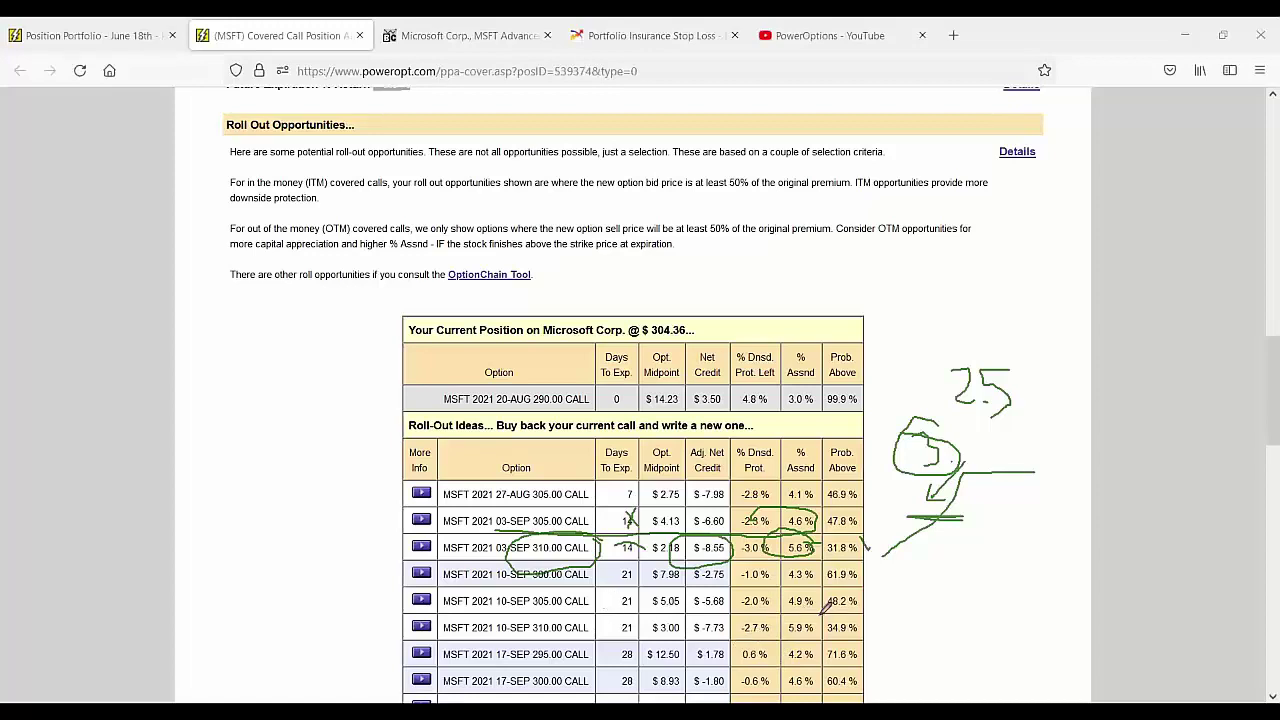
drag(825, 607, 788, 604)
drag(790, 628, 834, 606)
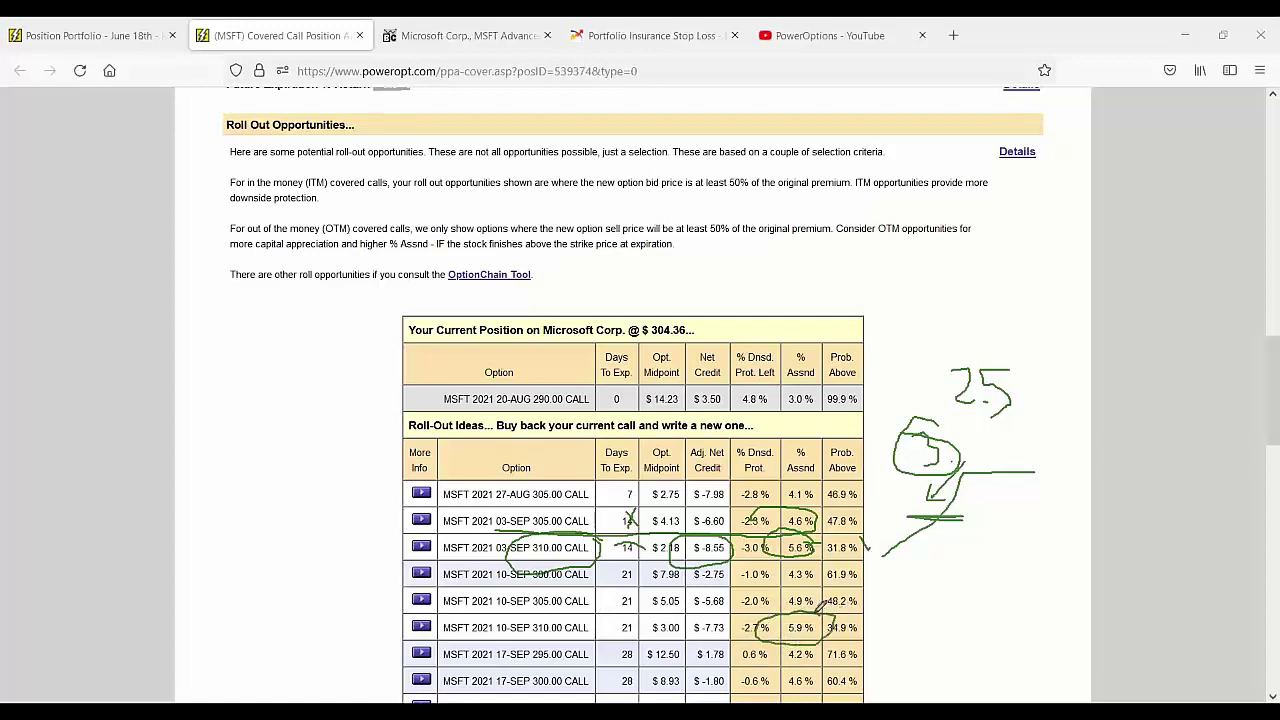
mouse_move(588, 602)
mouse_down()
mouse_move(535, 607)
mouse_move(515, 645)
mouse_move(594, 643)
mouse_move(590, 601)
mouse_up()
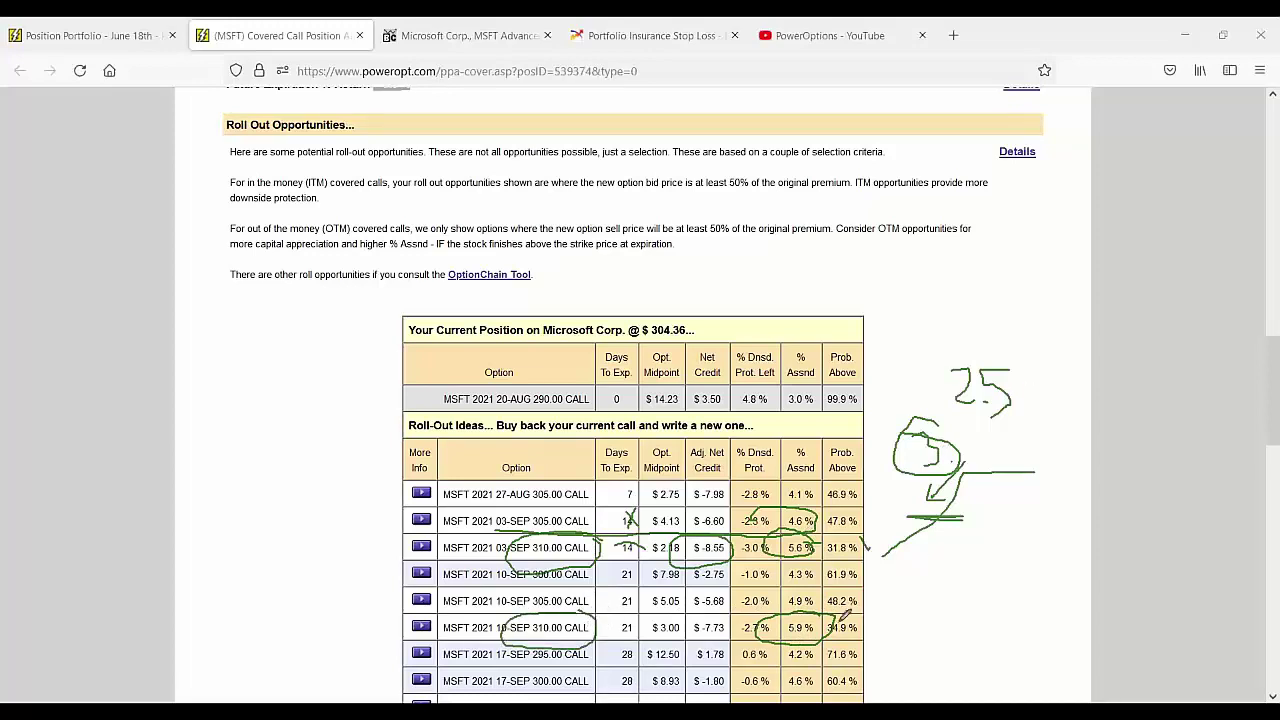
mouse_move(838, 621)
mouse_down()
mouse_move(941, 593)
mouse_move(943, 606)
mouse_up()
Step: Write 2.9 beside the table, arrow the 03-SEP 310.00 CALL row, and erase all annotations
click(931, 603)
mouse_move(283, 548)
mouse_down()
mouse_move(384, 549)
mouse_move(358, 572)
mouse_up()
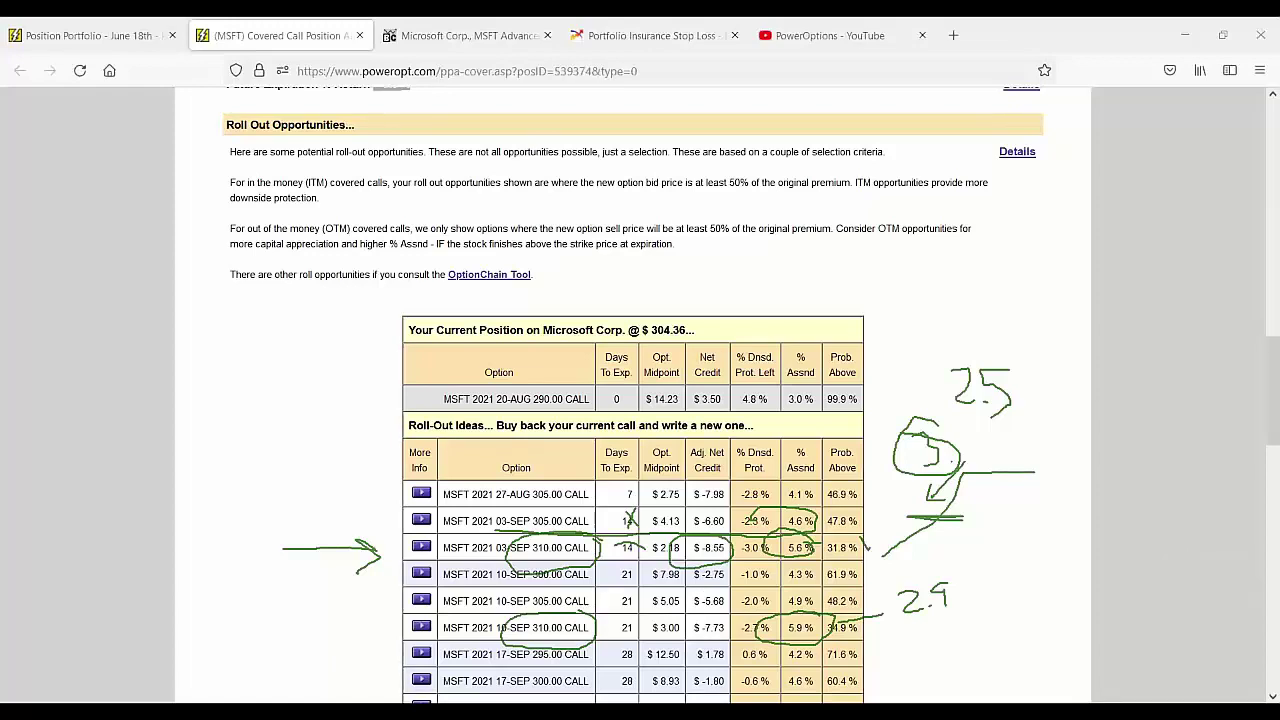
key(e)
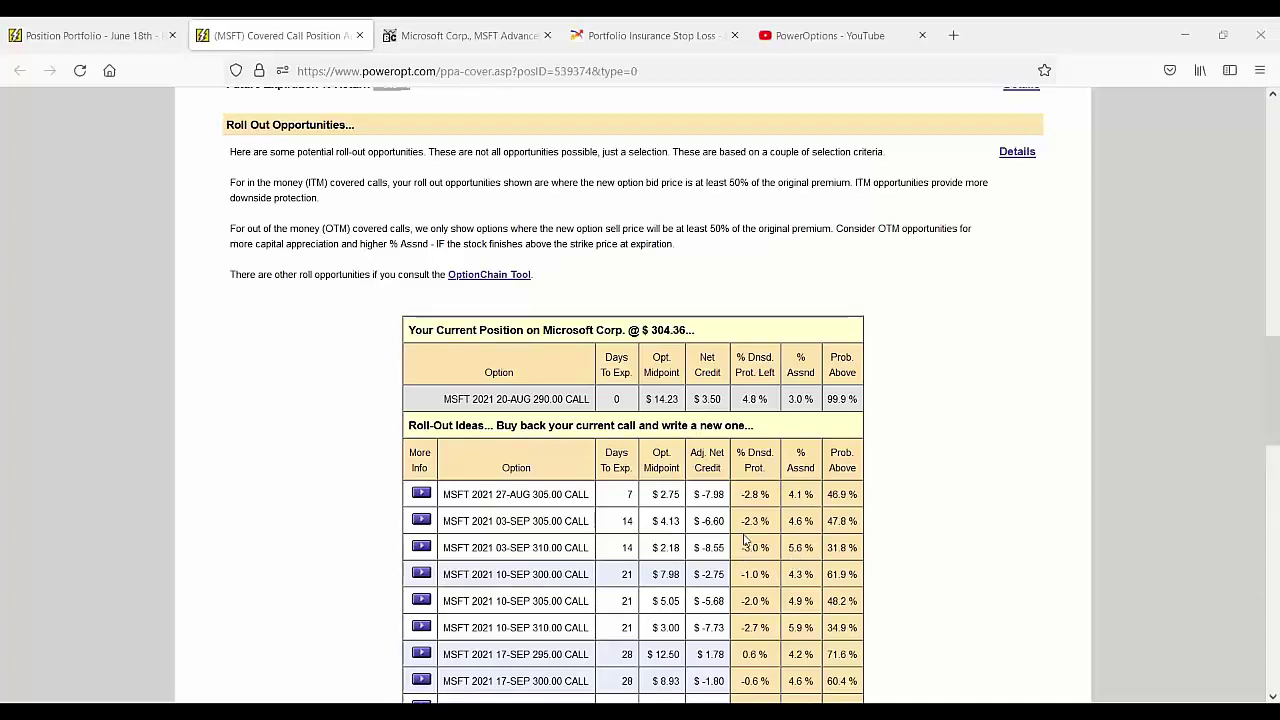
scroll(745, 540, down, 2)
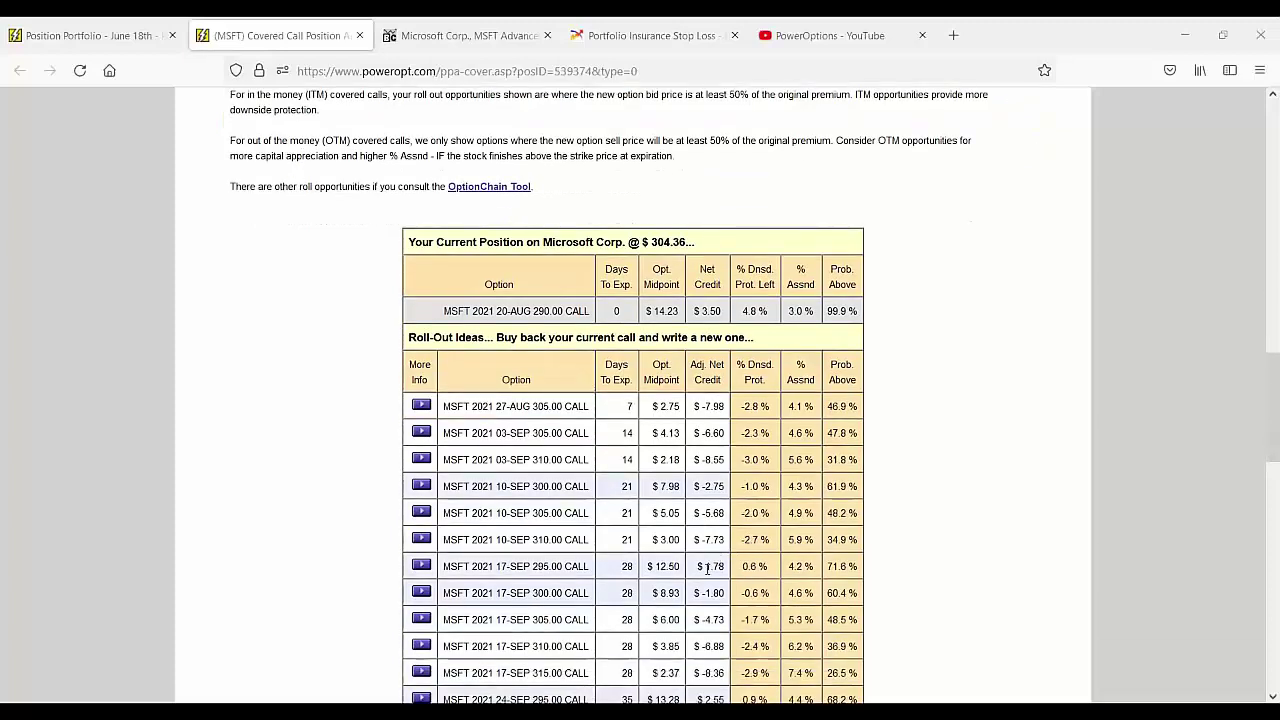
scroll(706, 566, down, 4)
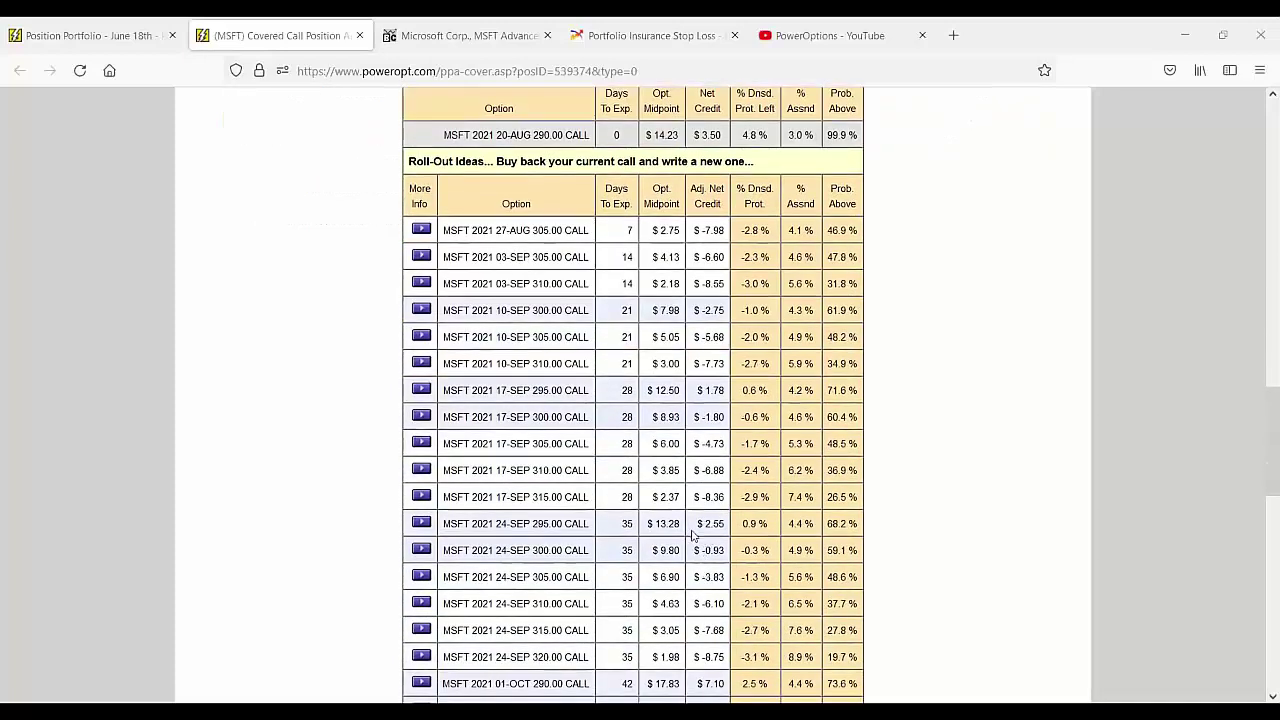
drag(512, 528, 740, 528)
scroll(745, 545, down, 4)
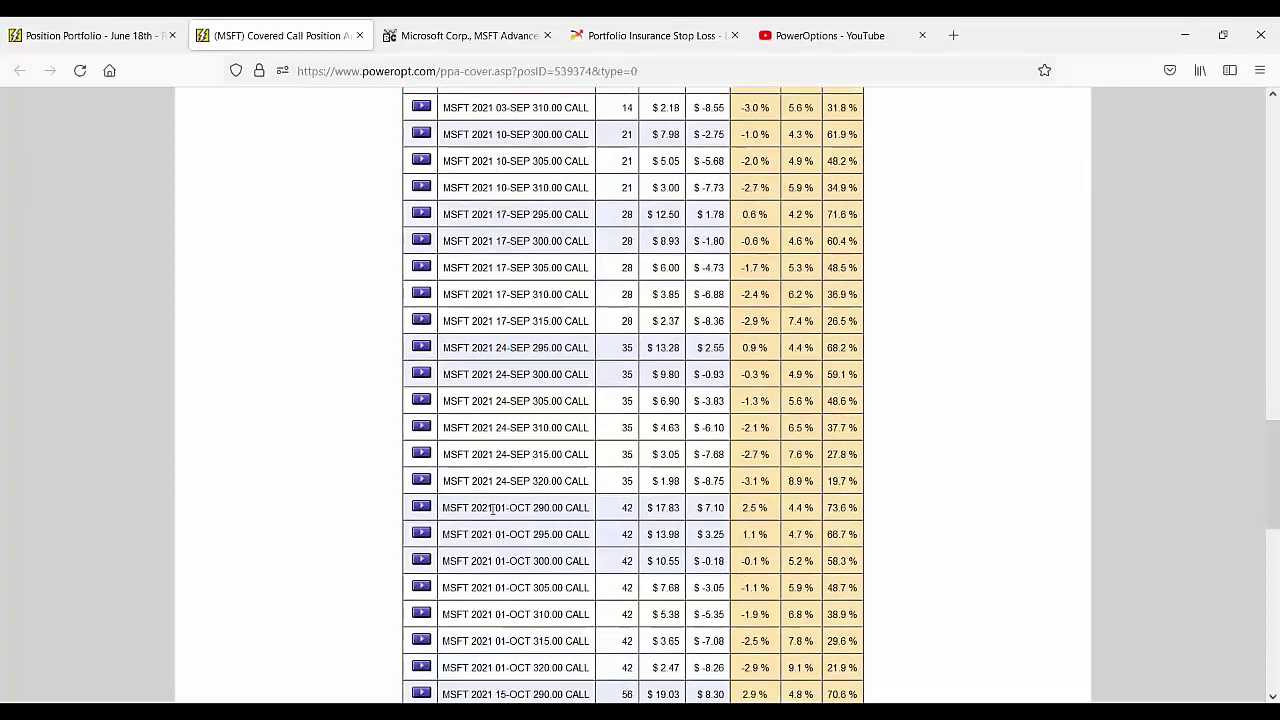
drag(494, 509, 592, 517)
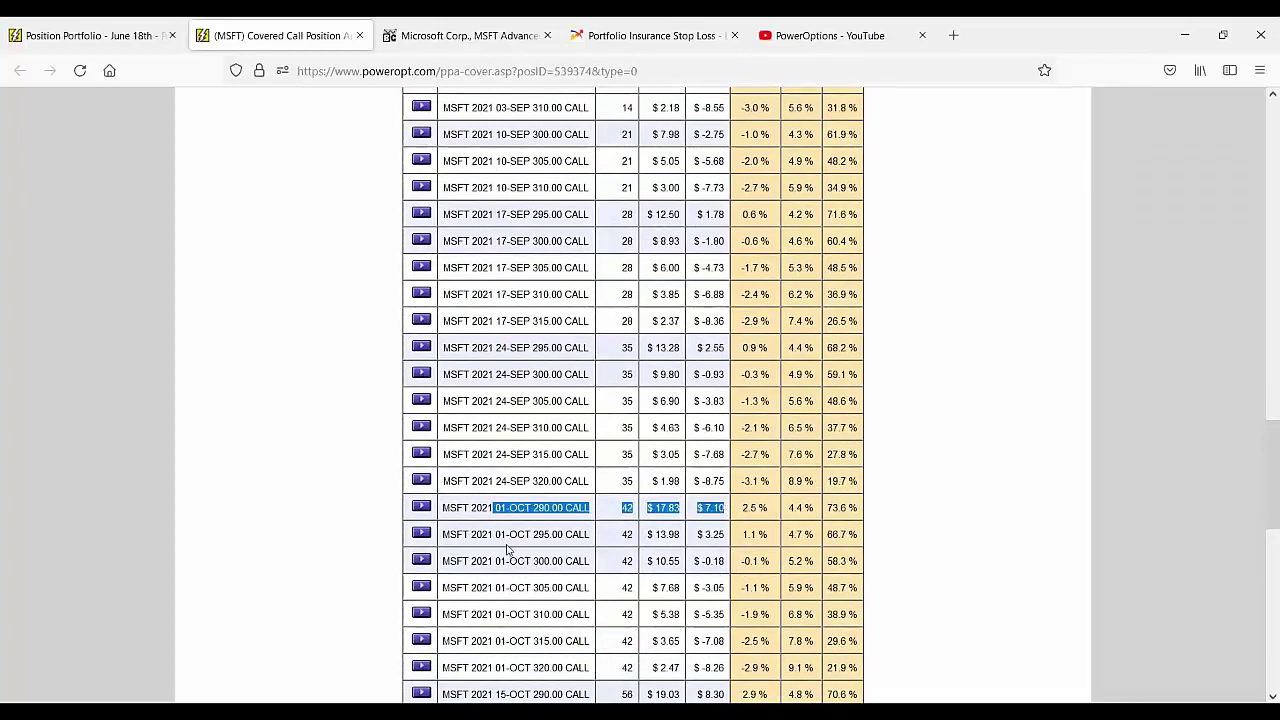
drag(506, 534, 600, 542)
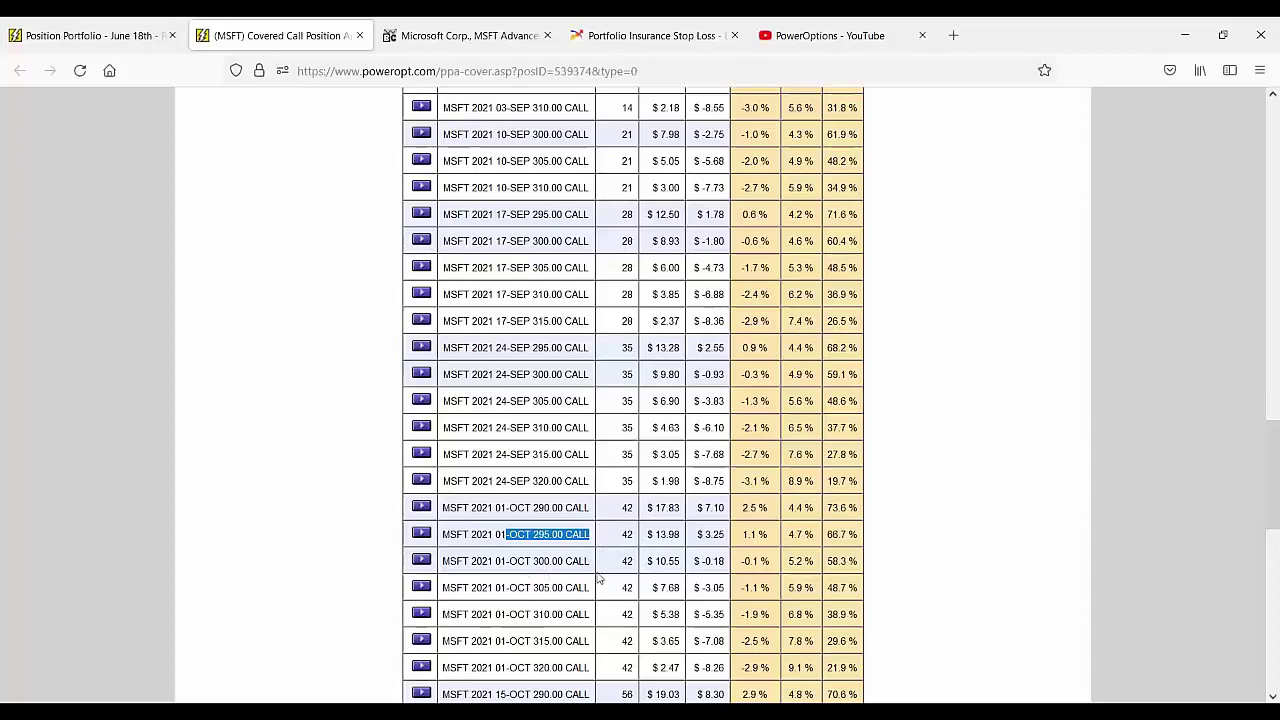
scroll(687, 580, down, 5)
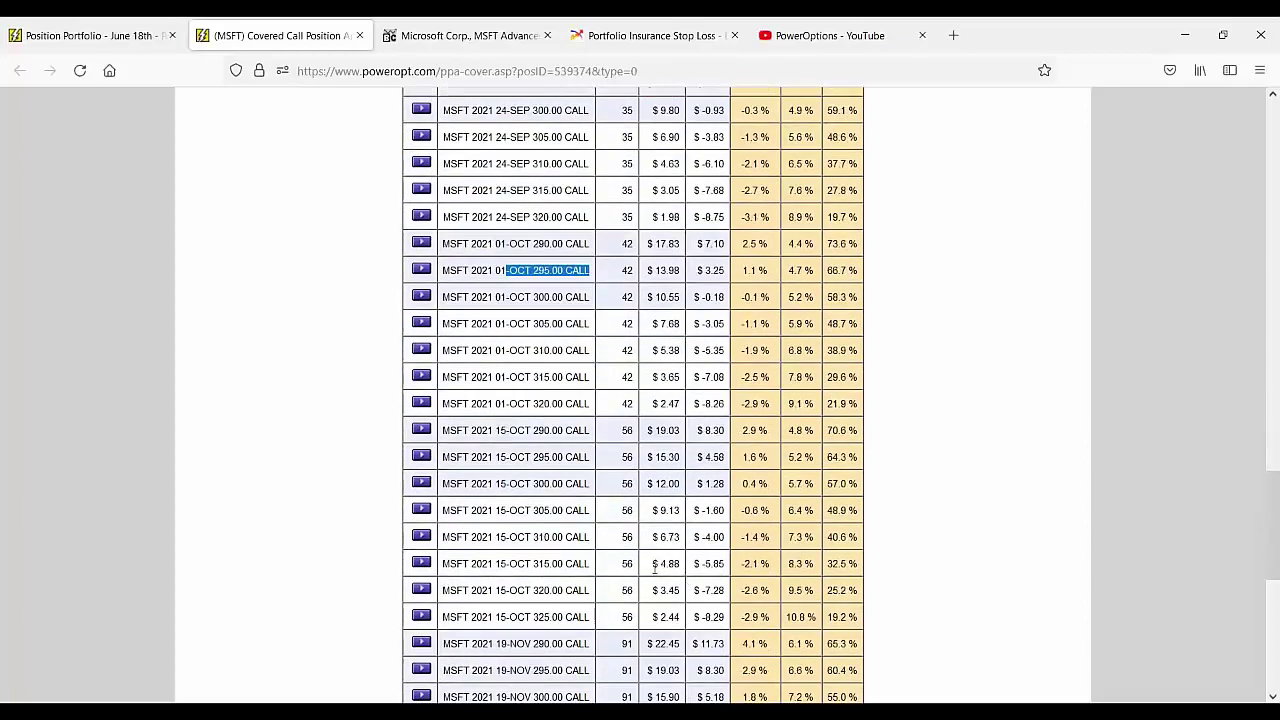
scroll(641, 572, down, 2)
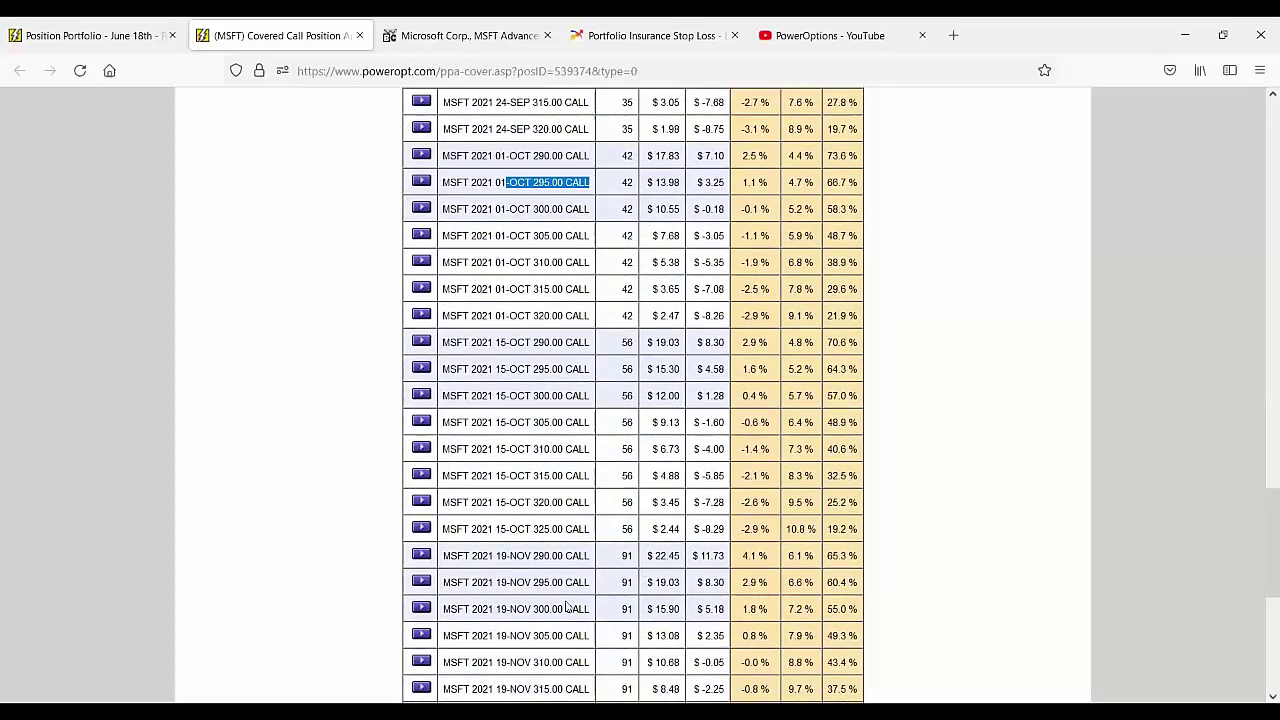
drag(488, 636, 724, 648)
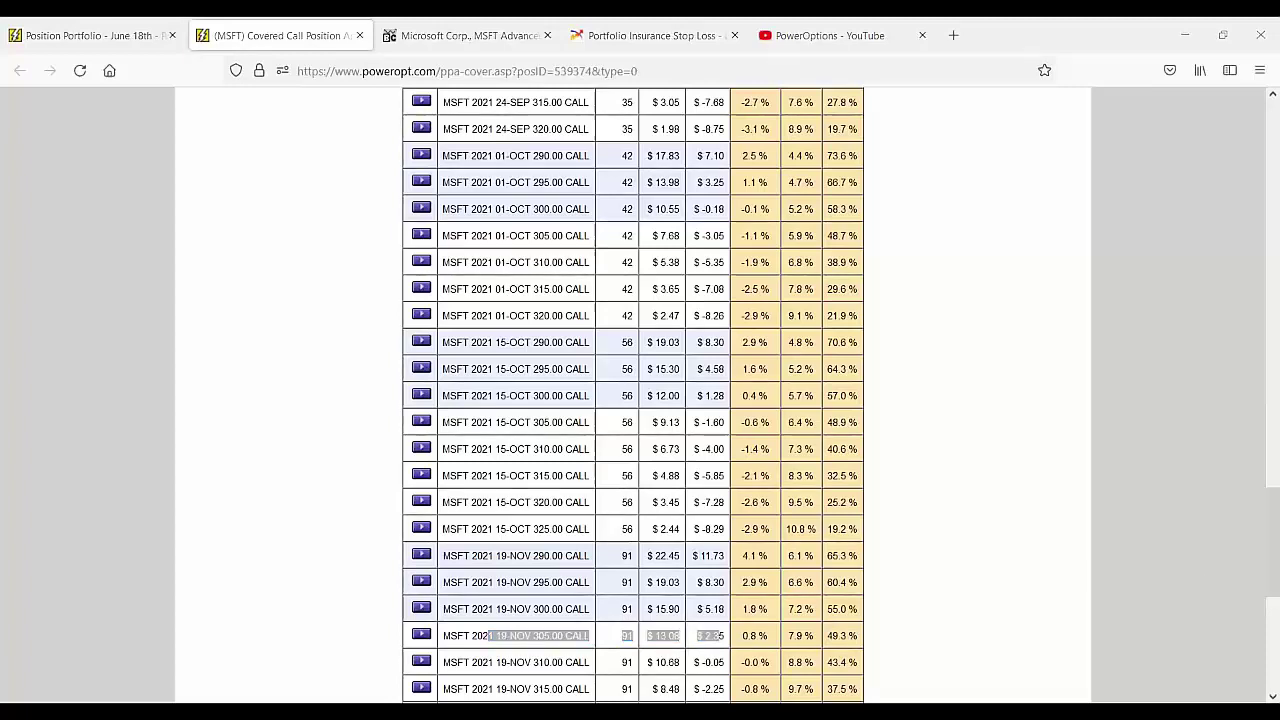
scroll(587, 420, up, 5)
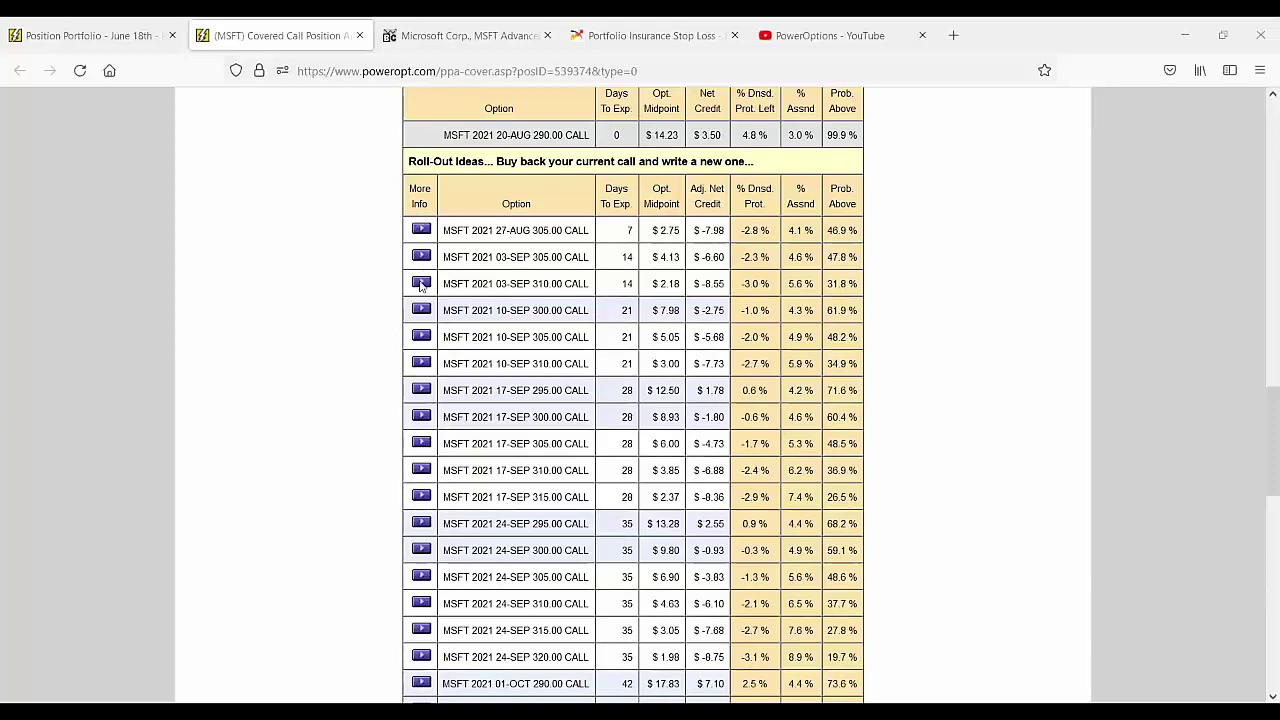
Step: Run Simulate Trade on the 03-SEP 310.00 CALL row and scroll through the simulator
click(421, 284)
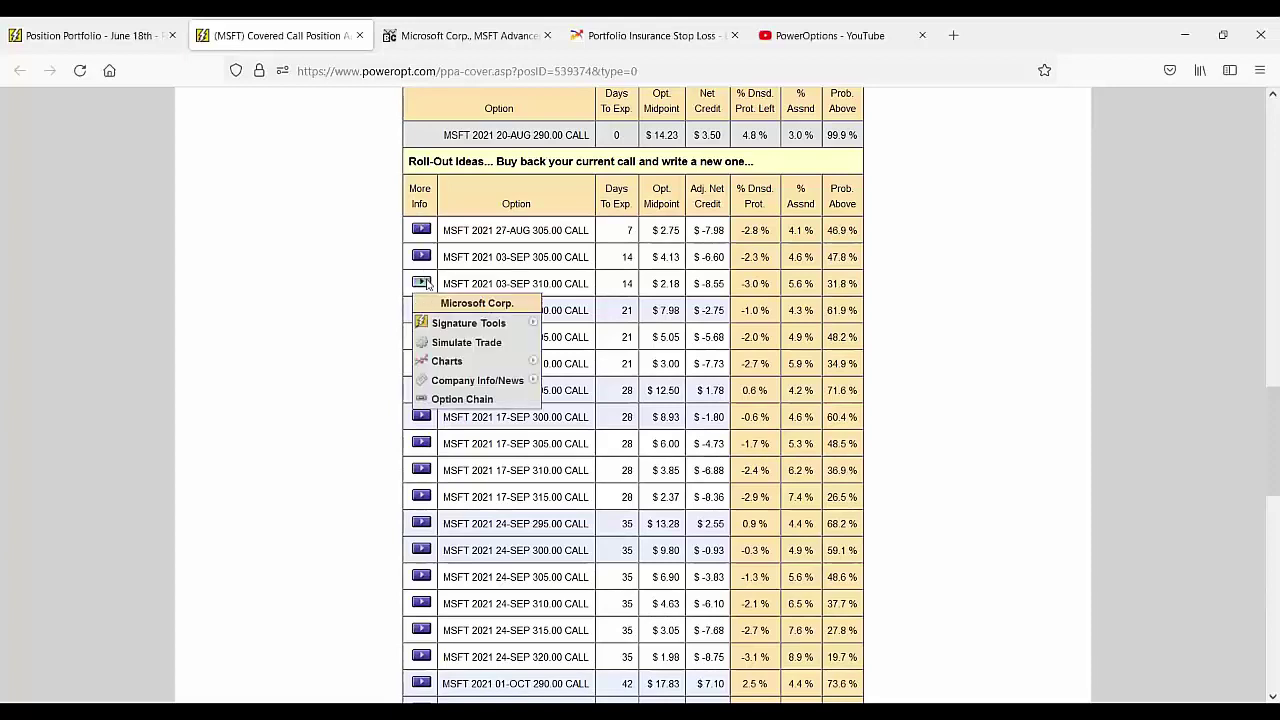
click(505, 343)
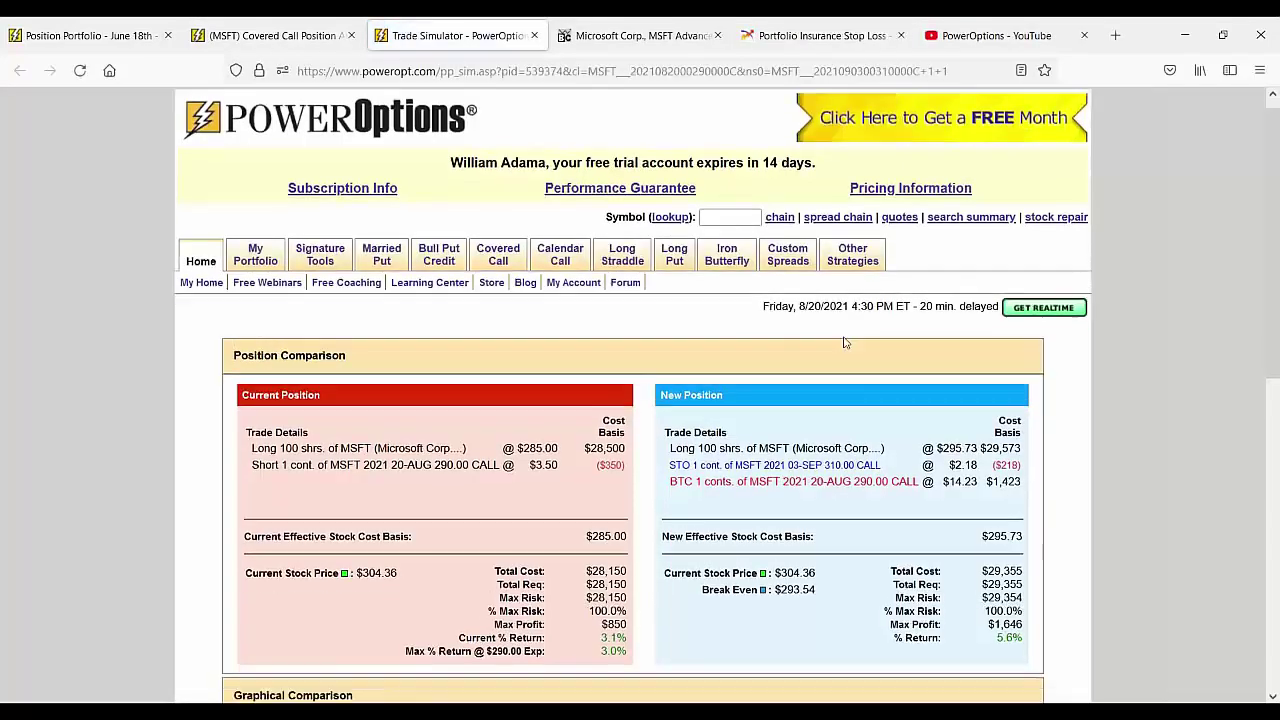
scroll(842, 344, down, 3)
scroll(680, 565, down, 2)
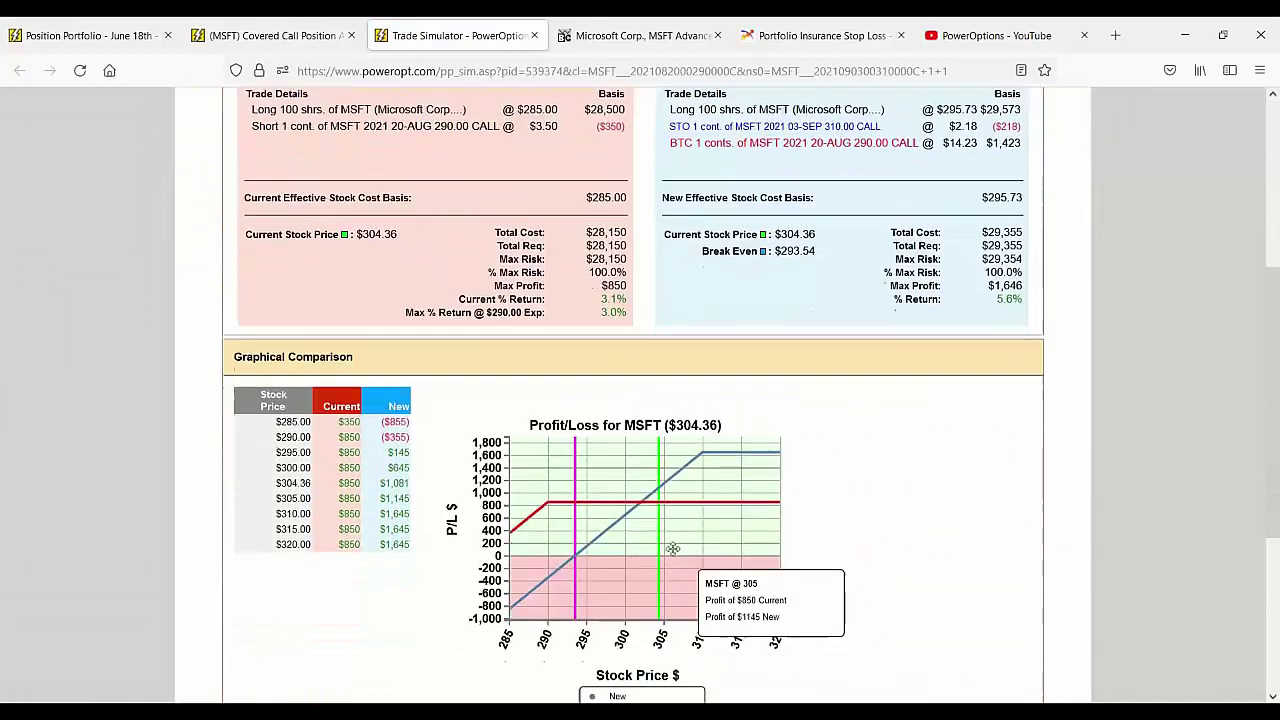
scroll(616, 381, up, 2)
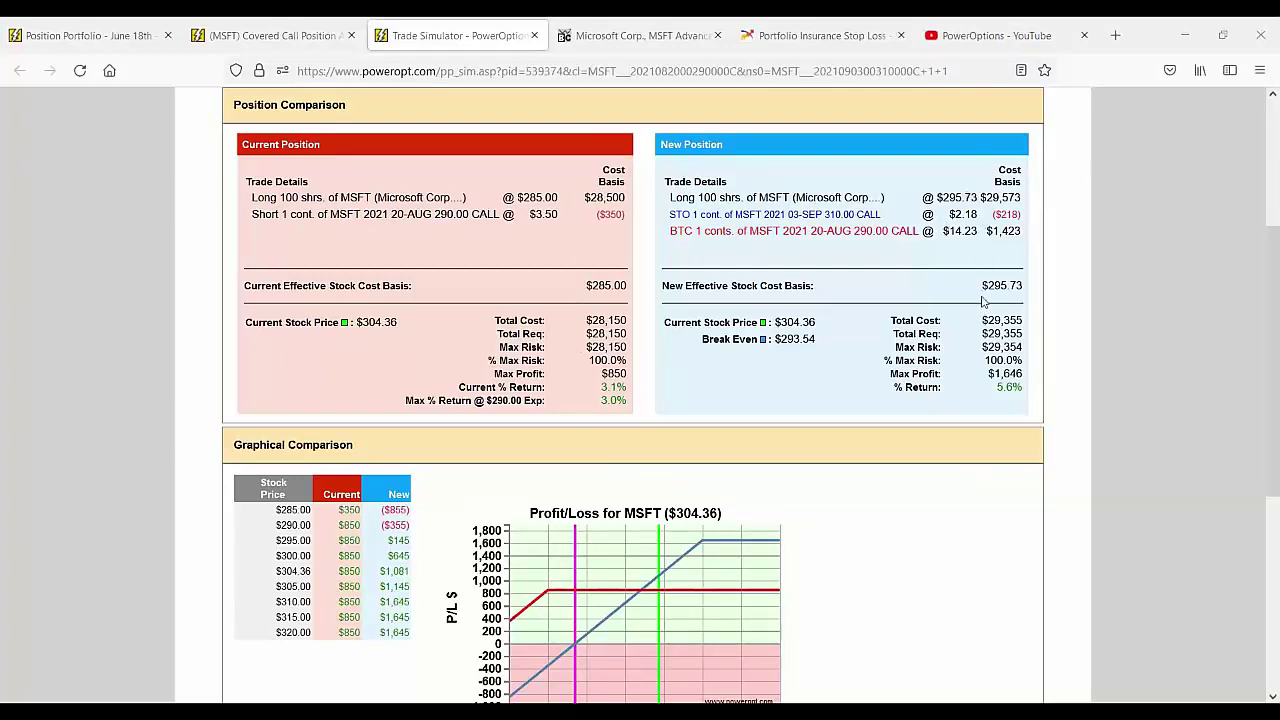
Step: Point out the $295.73 new effective cost basis and scroll down to the profit/loss comparison
drag(982, 287, 1024, 288)
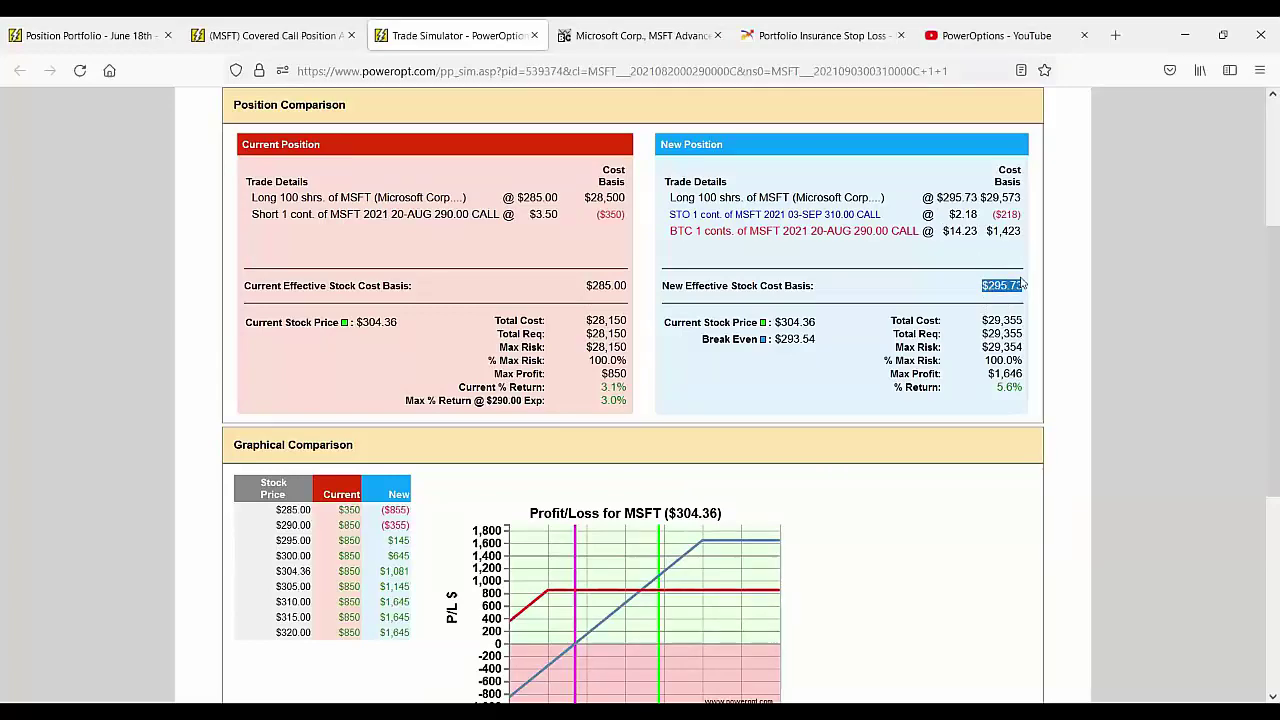
scroll(960, 462, down, 1)
drag(990, 298, 1040, 310)
scroll(900, 446, down, 1)
mouse_move(656, 388)
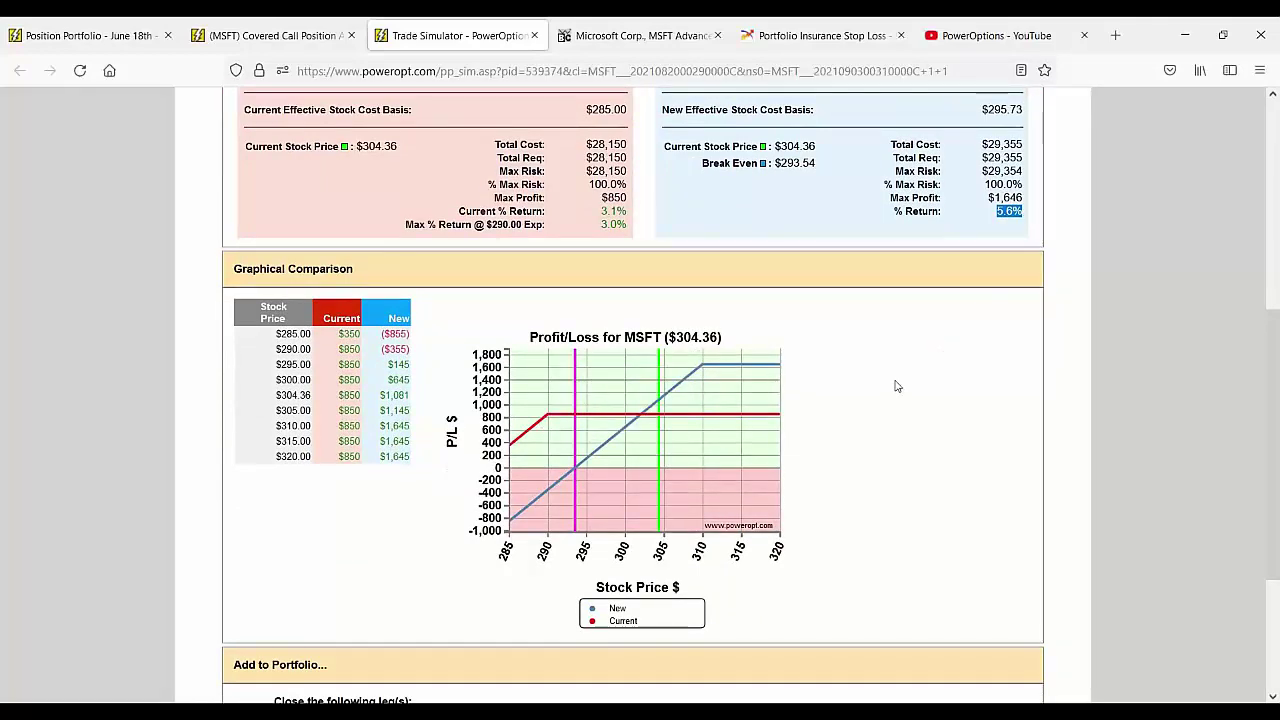
scroll(896, 386, down, 3)
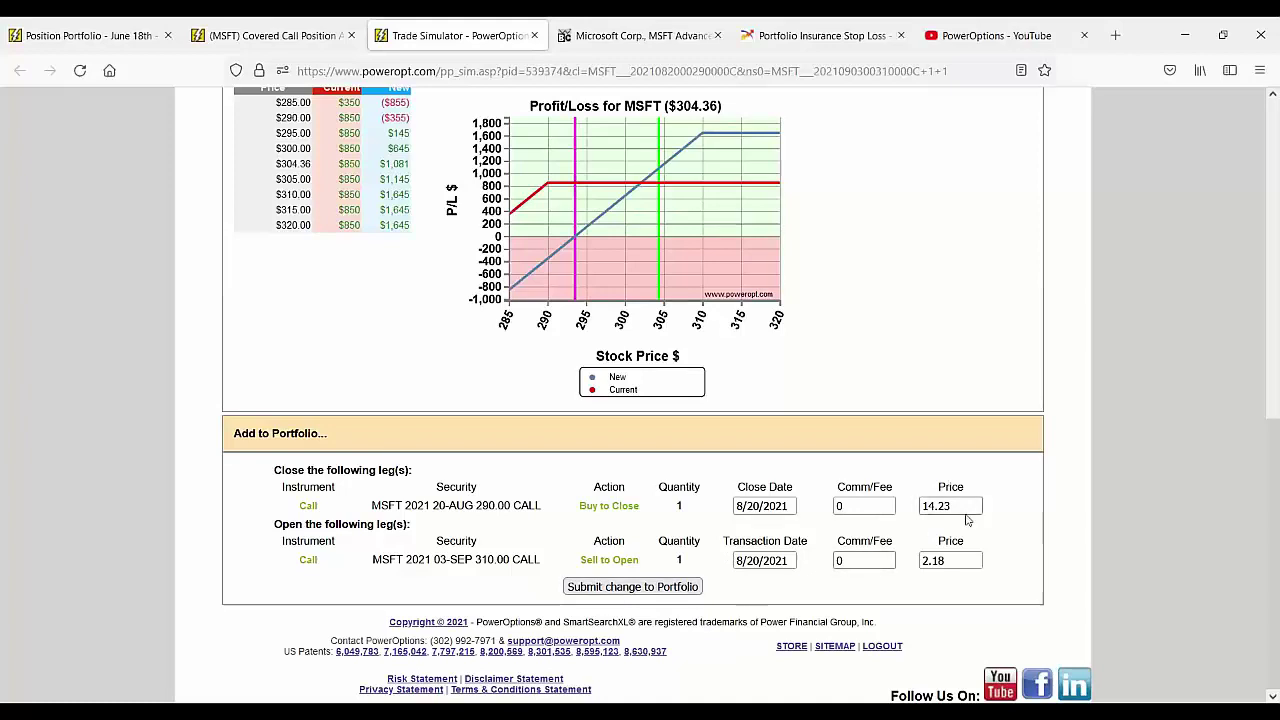
drag(974, 506, 913, 507)
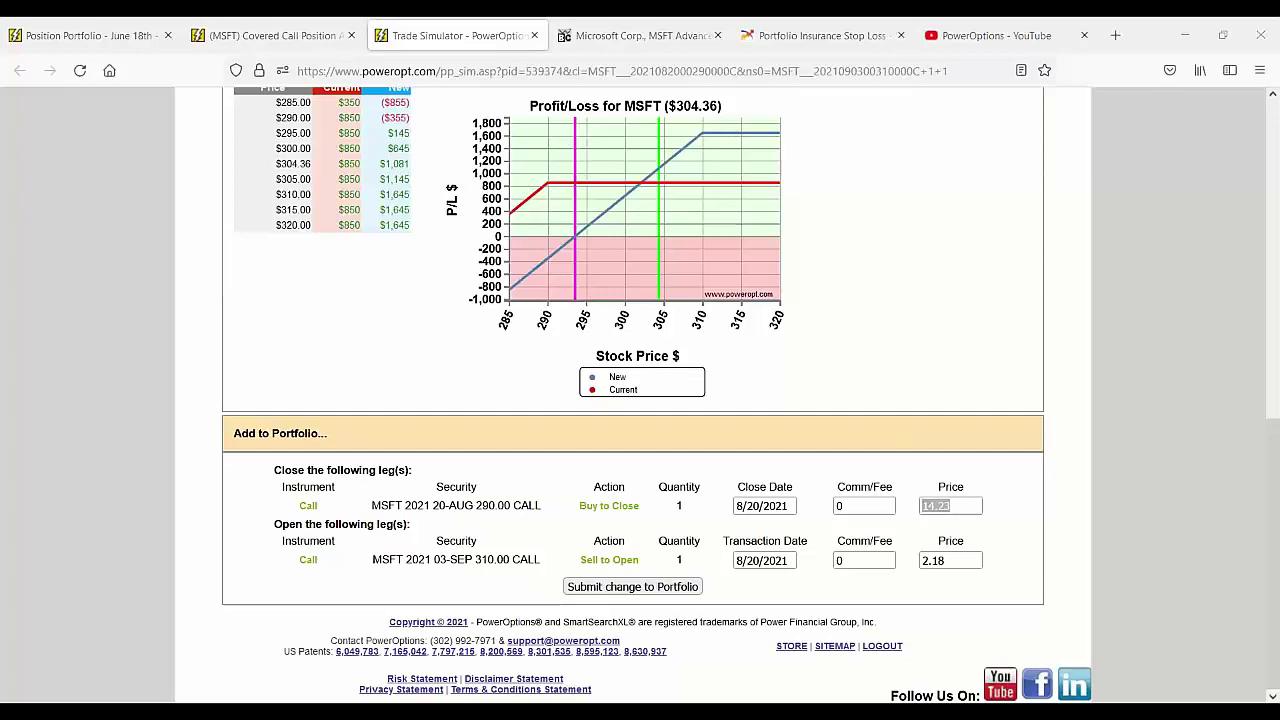
scroll(575, 371, up, 10)
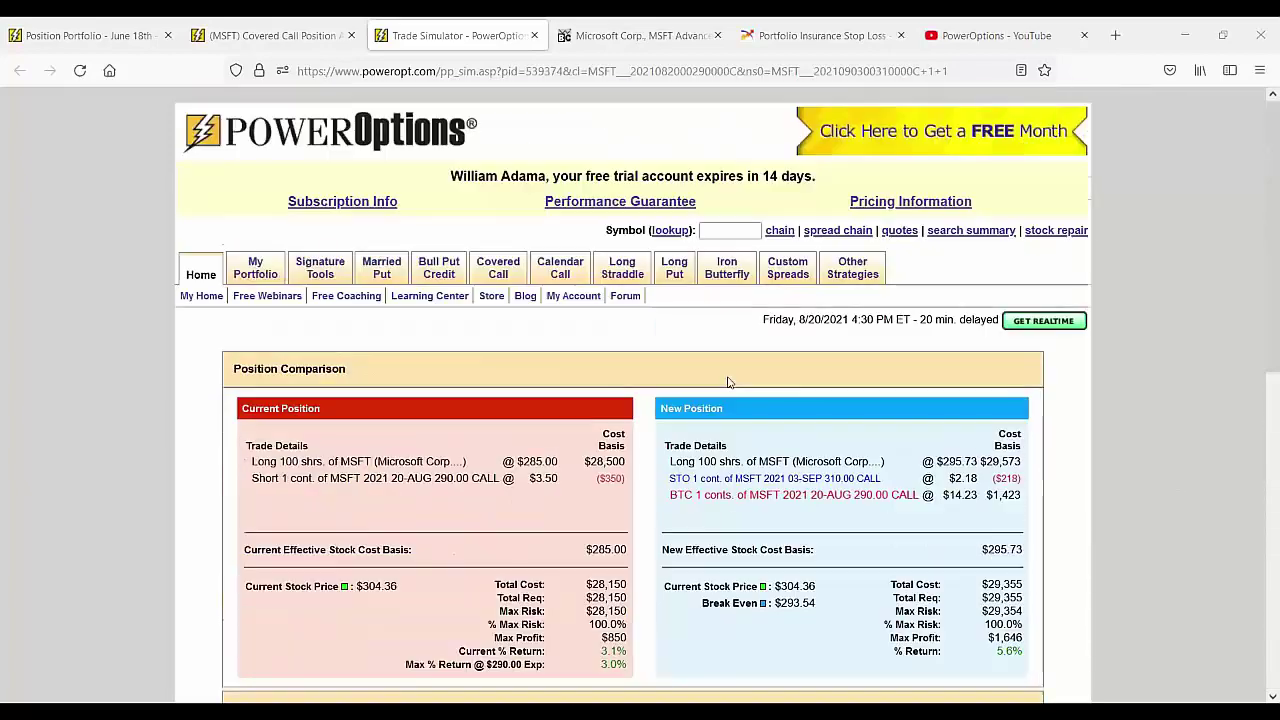
Step: Go to the My Home dashboard and open the ALLY watchlist entry's Info menu
click(190, 272)
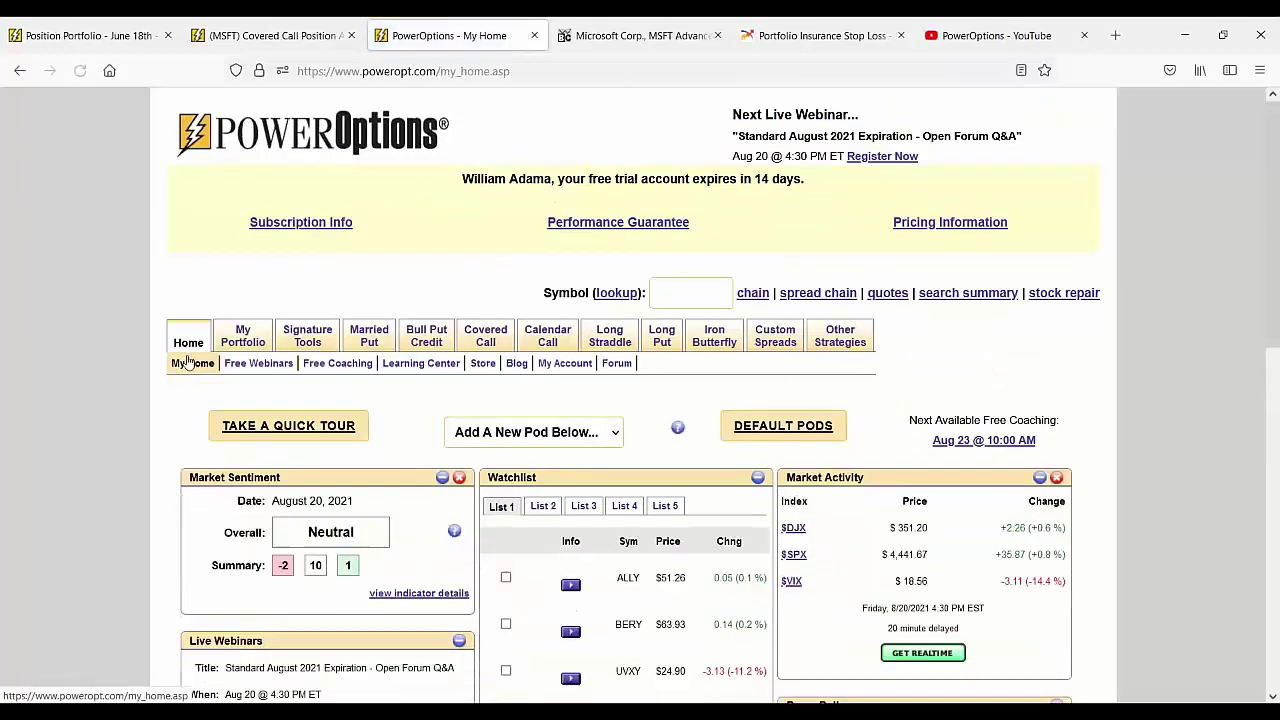
scroll(186, 360, down, 2)
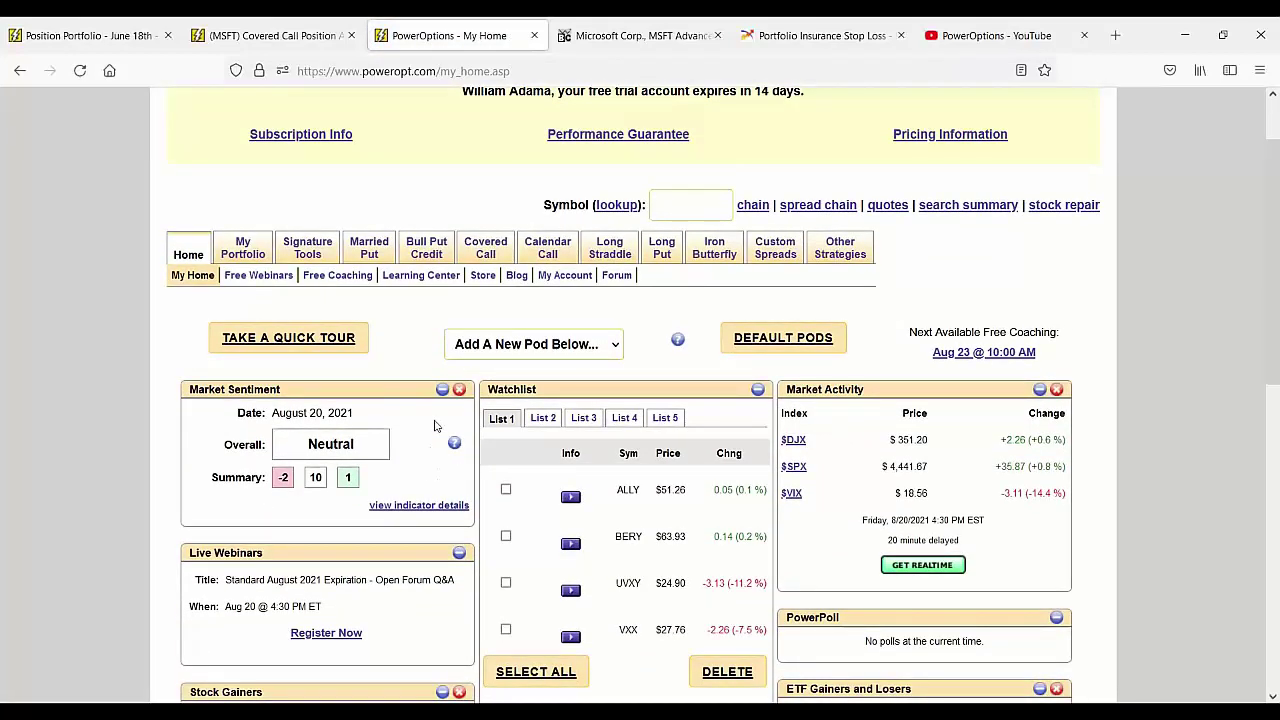
click(570, 497)
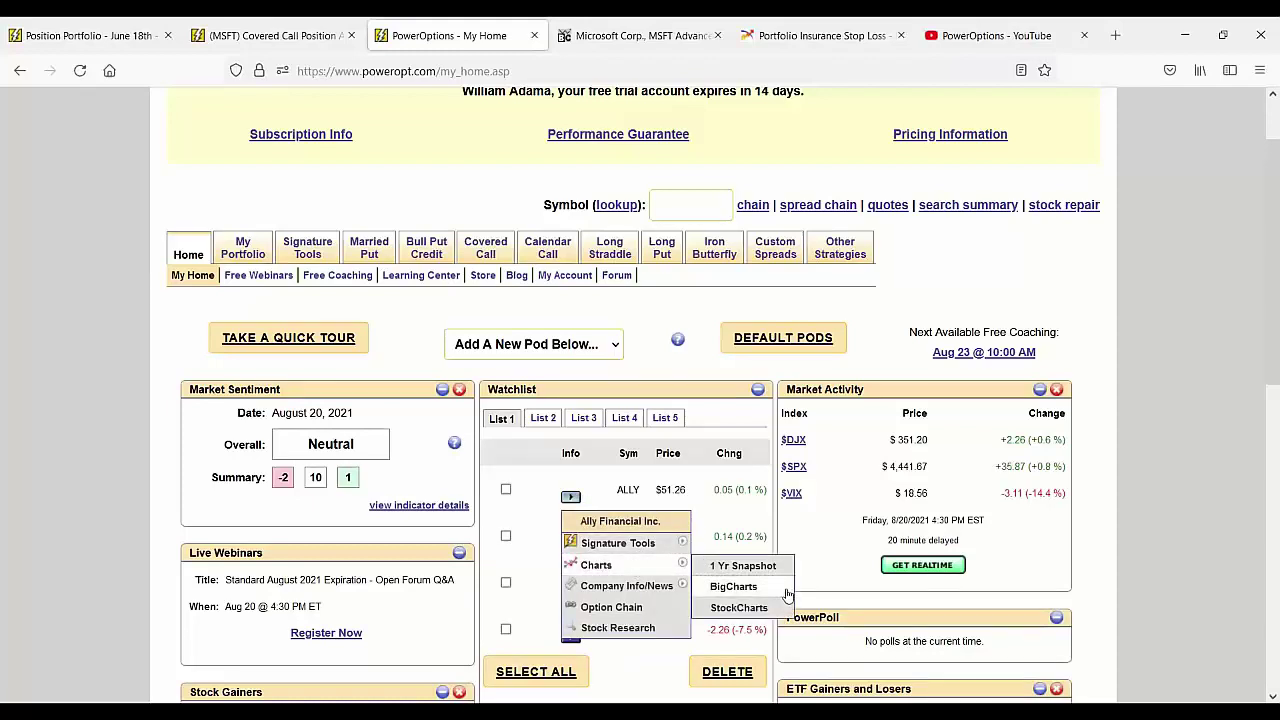
mouse_move(648, 598)
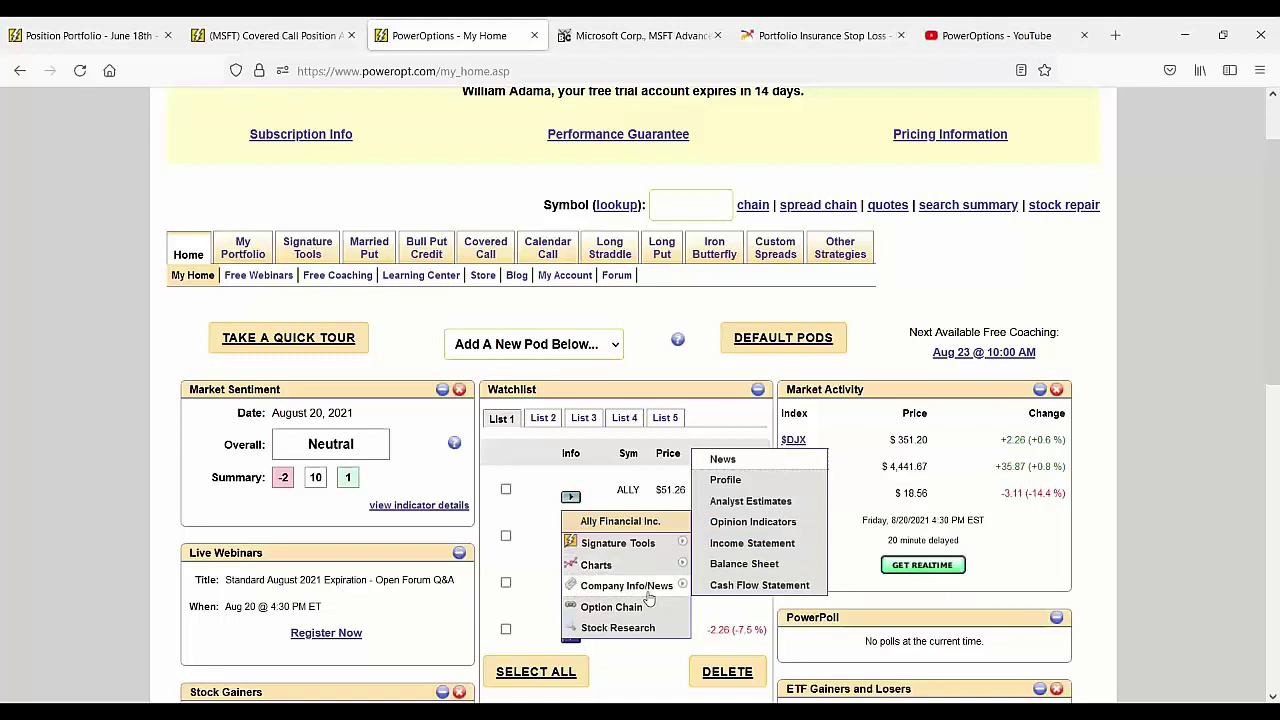
scroll(720, 378, up, 2)
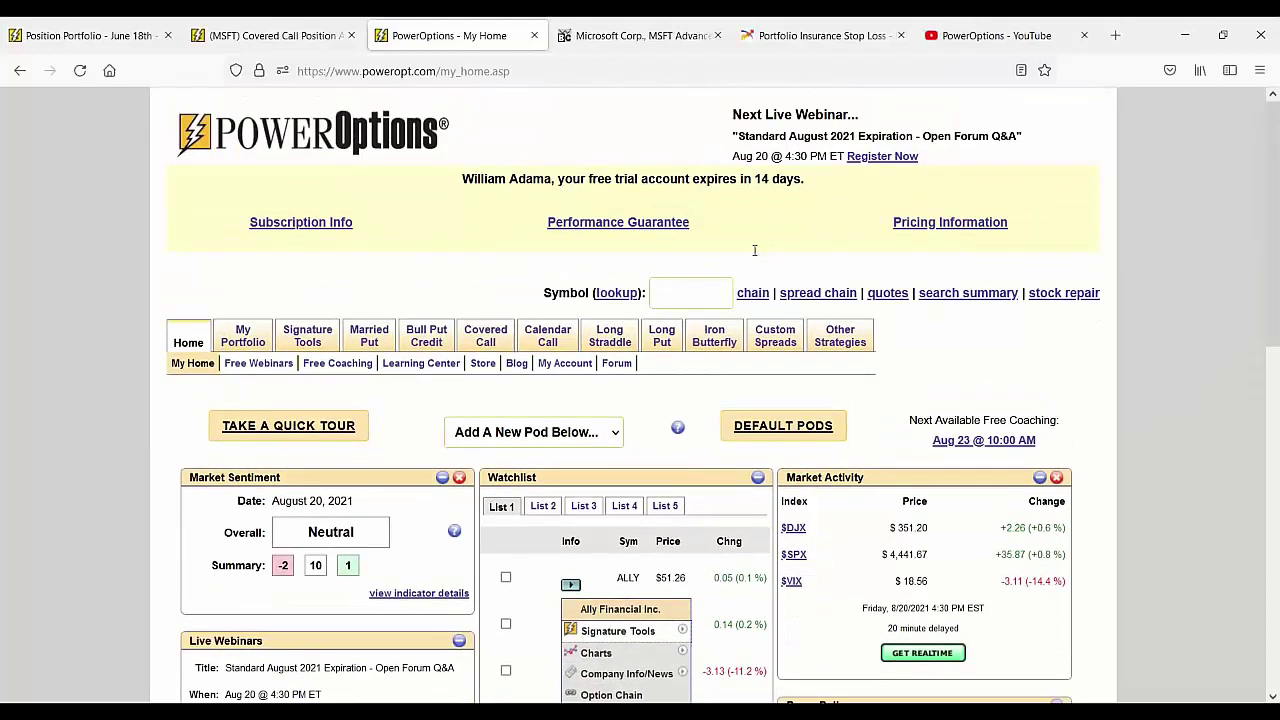